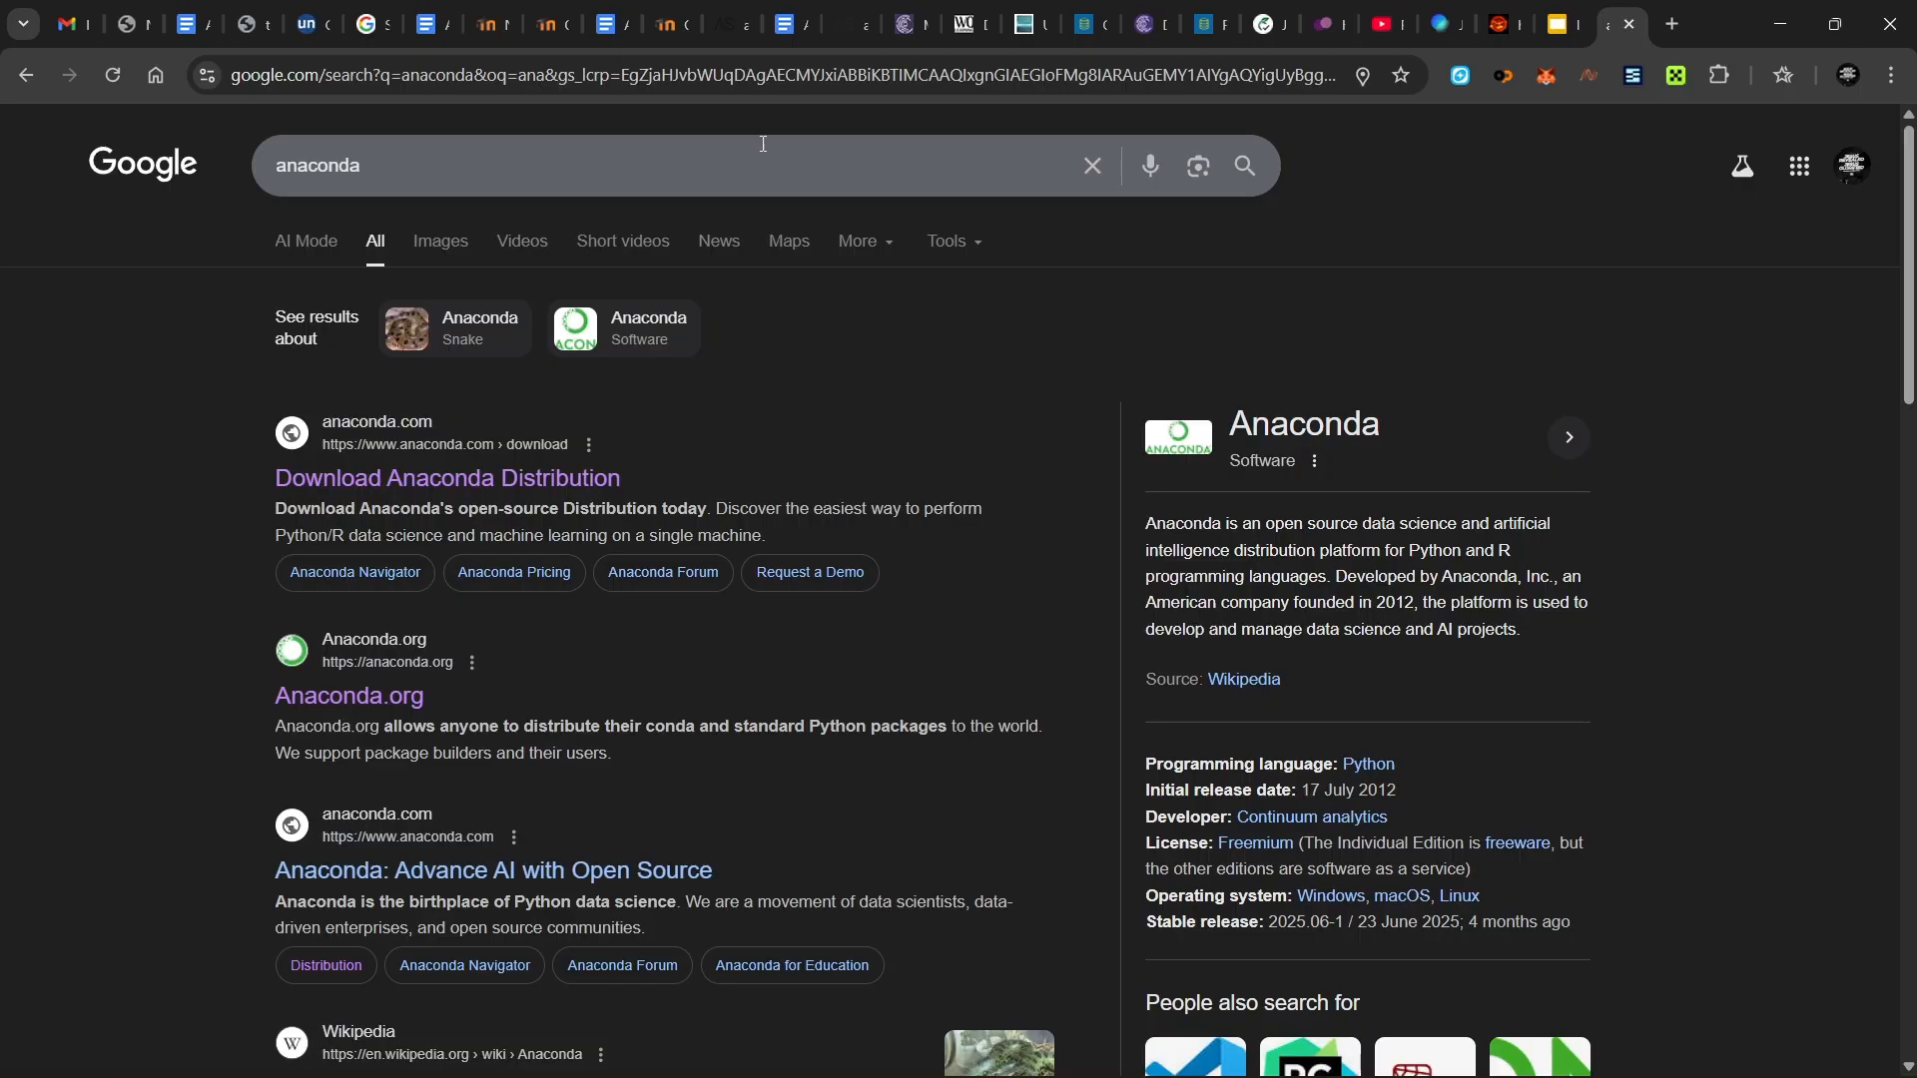
- Search Google for 'anaconda' from Chrome's address bar
click(819, 86)
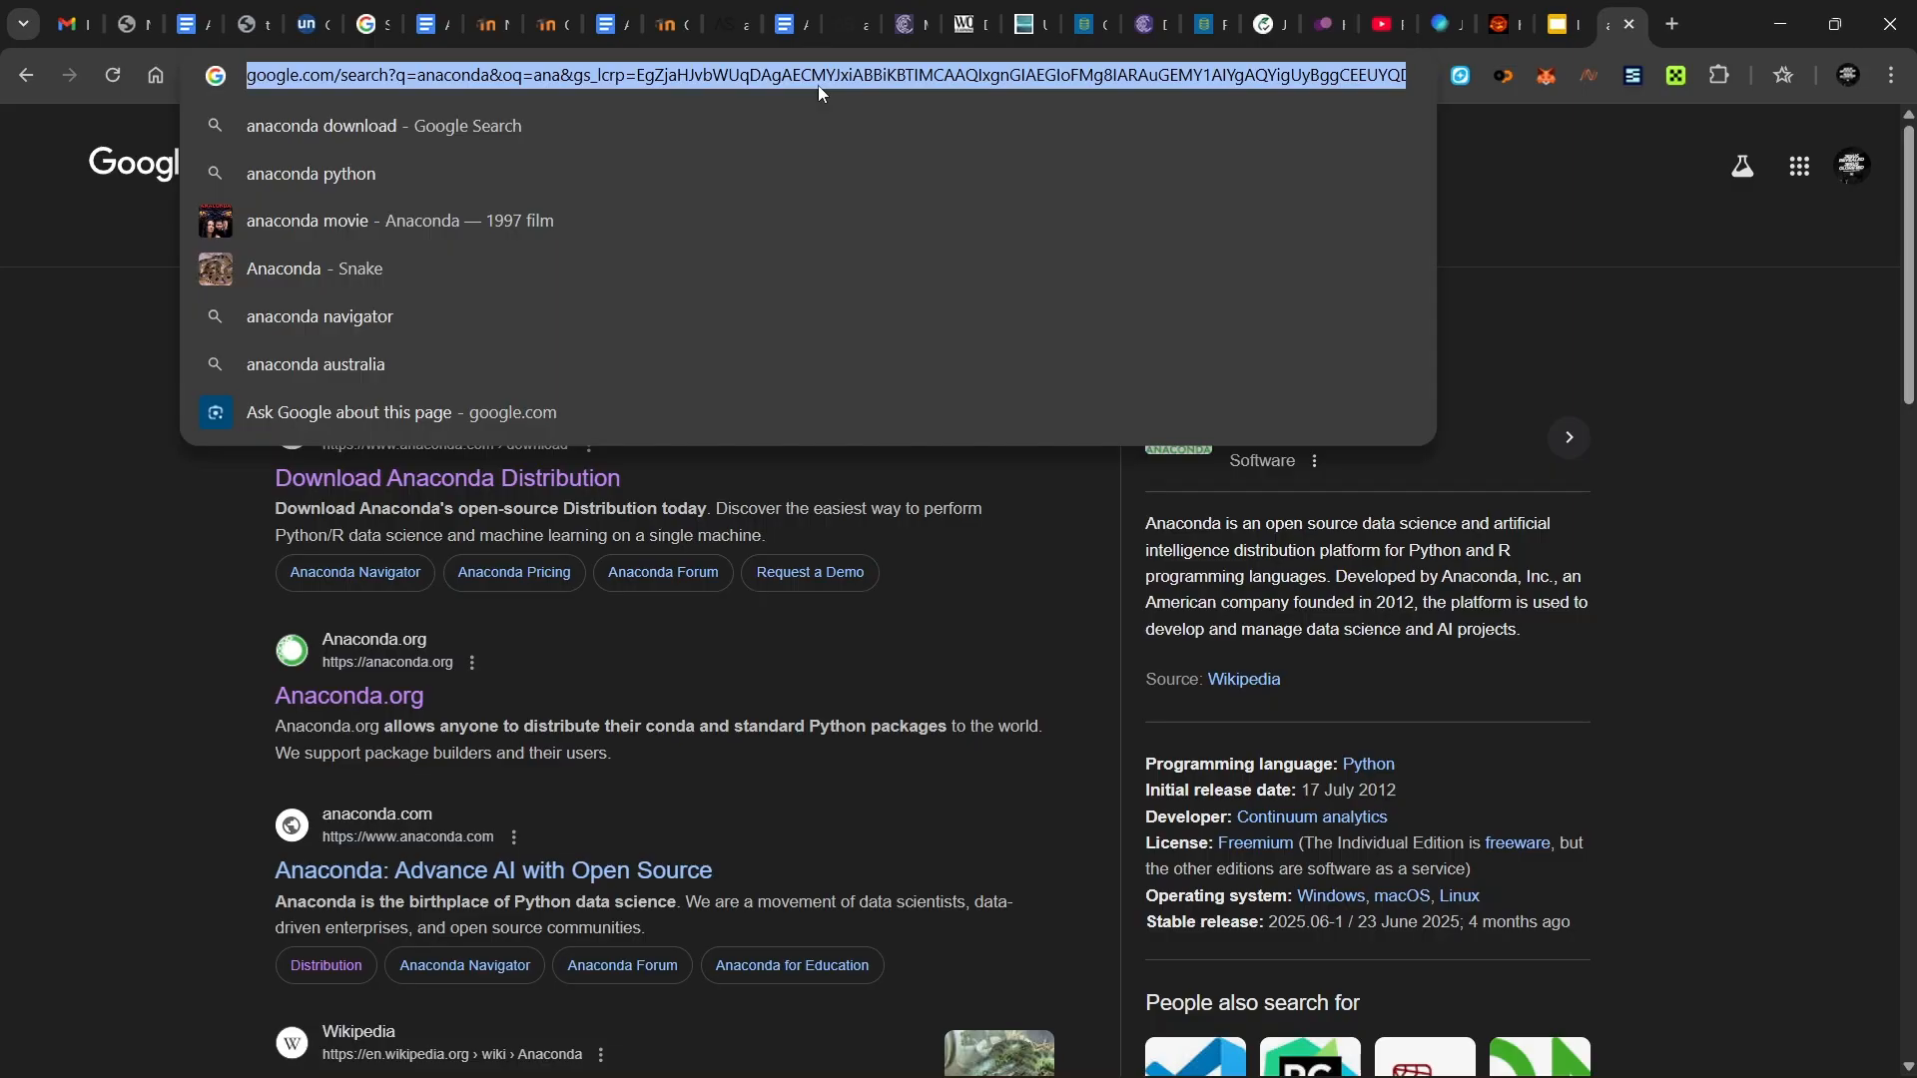
text(ana)
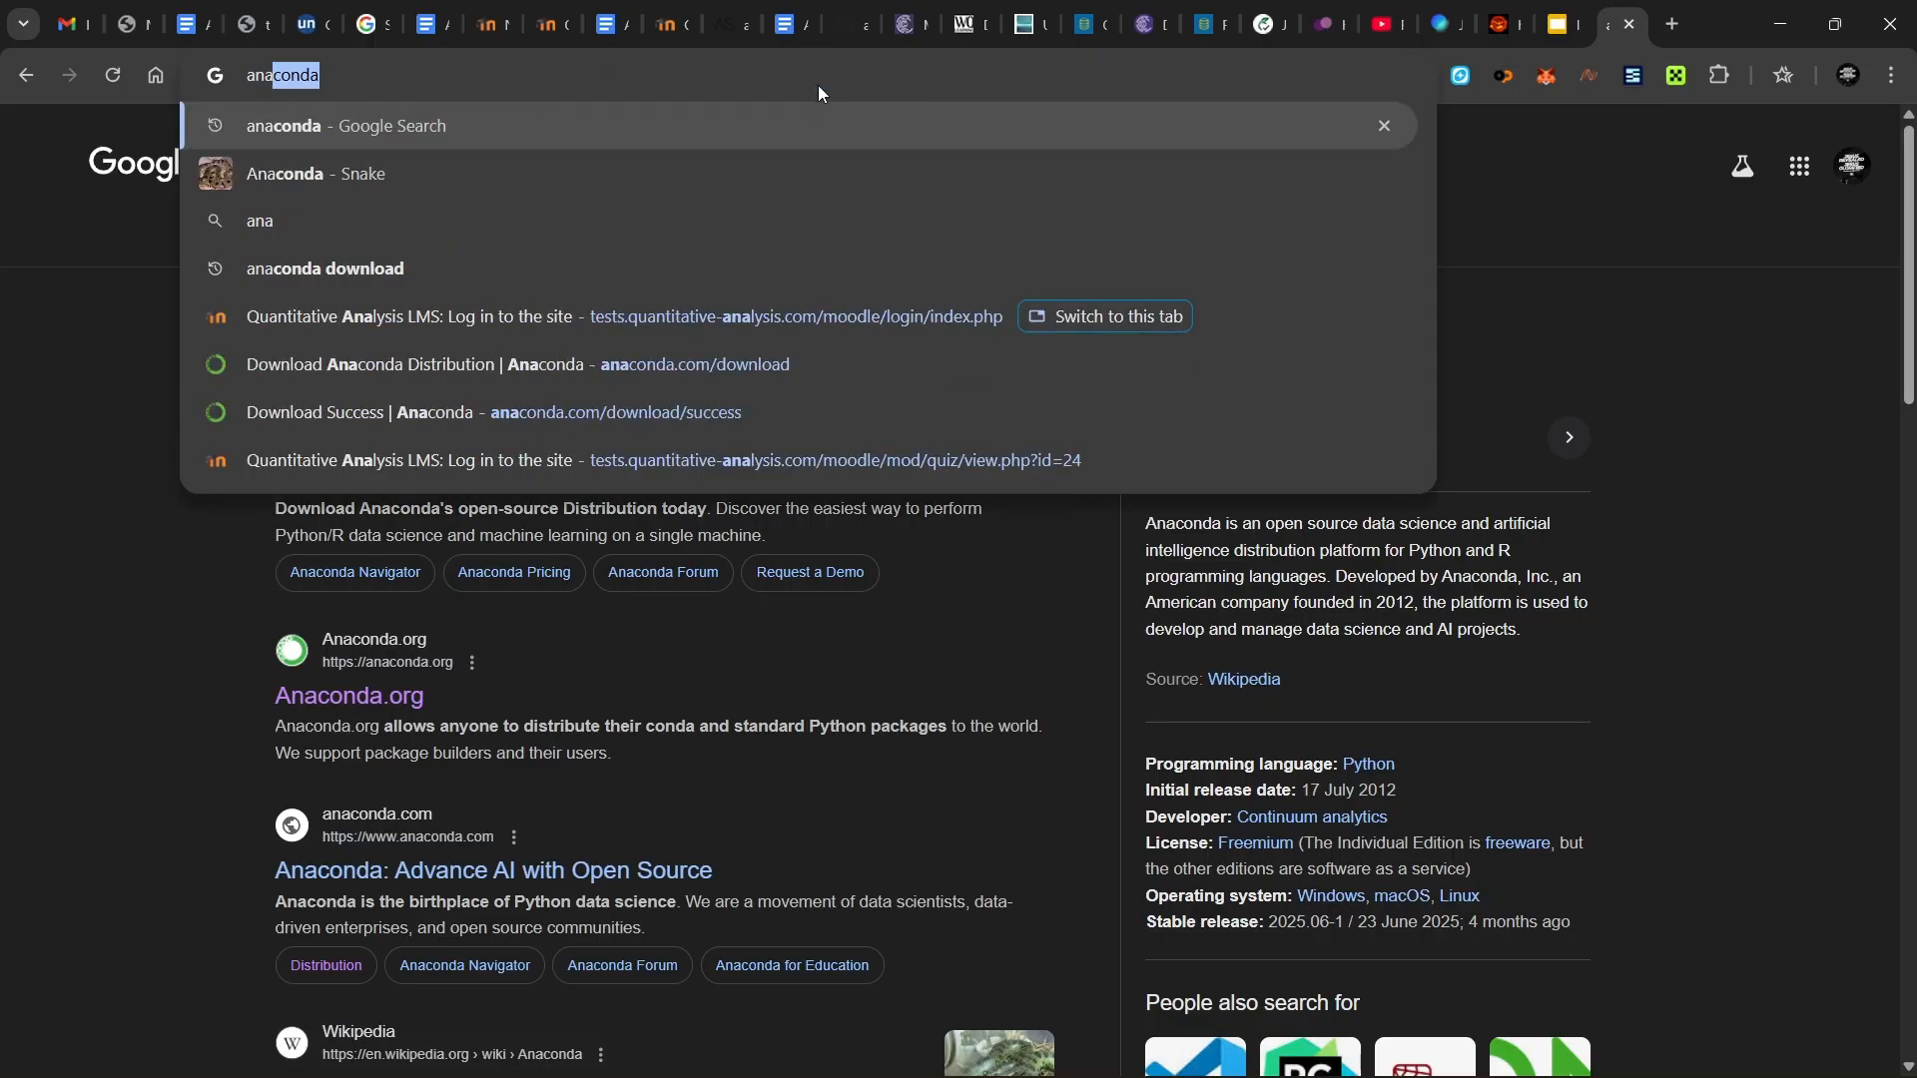
text(conda)
key(Return)
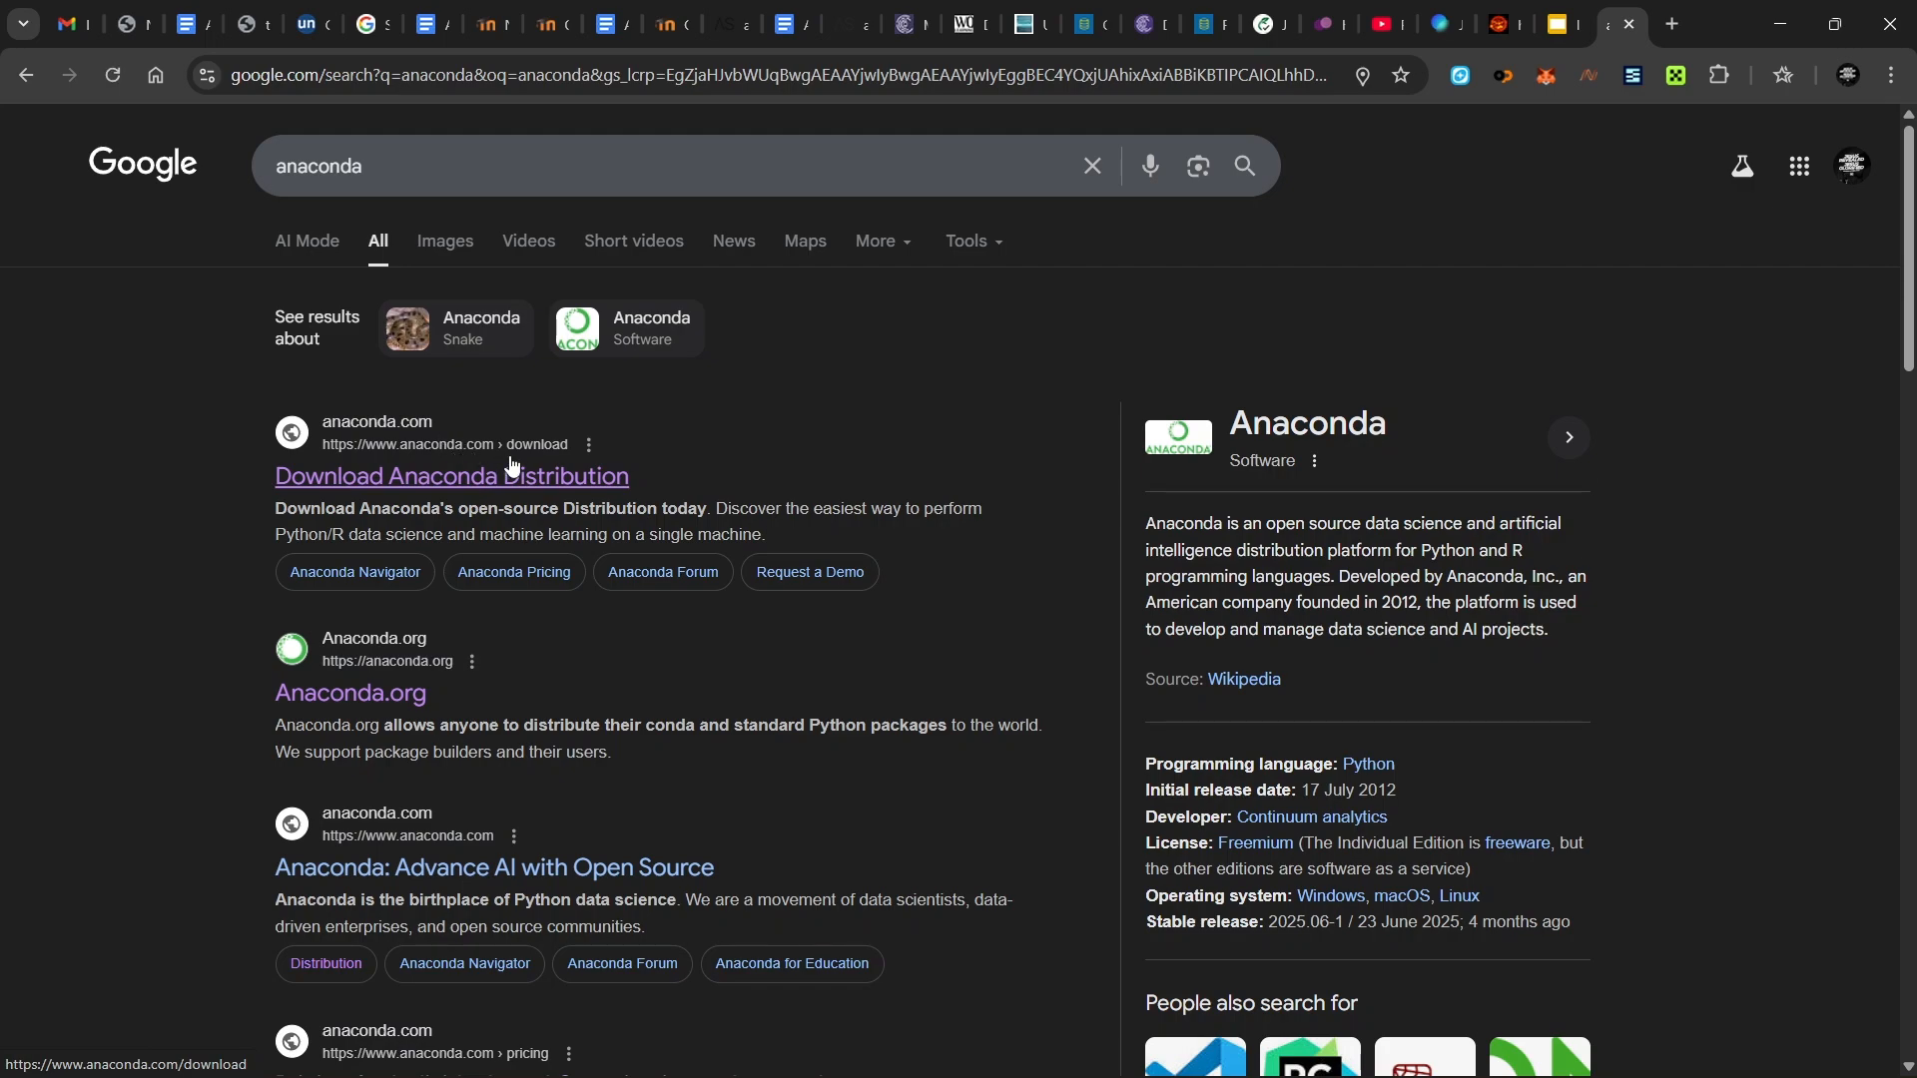
- Open the Download Anaconda Distribution result and download the Windows Distribution installer
click(532, 483)
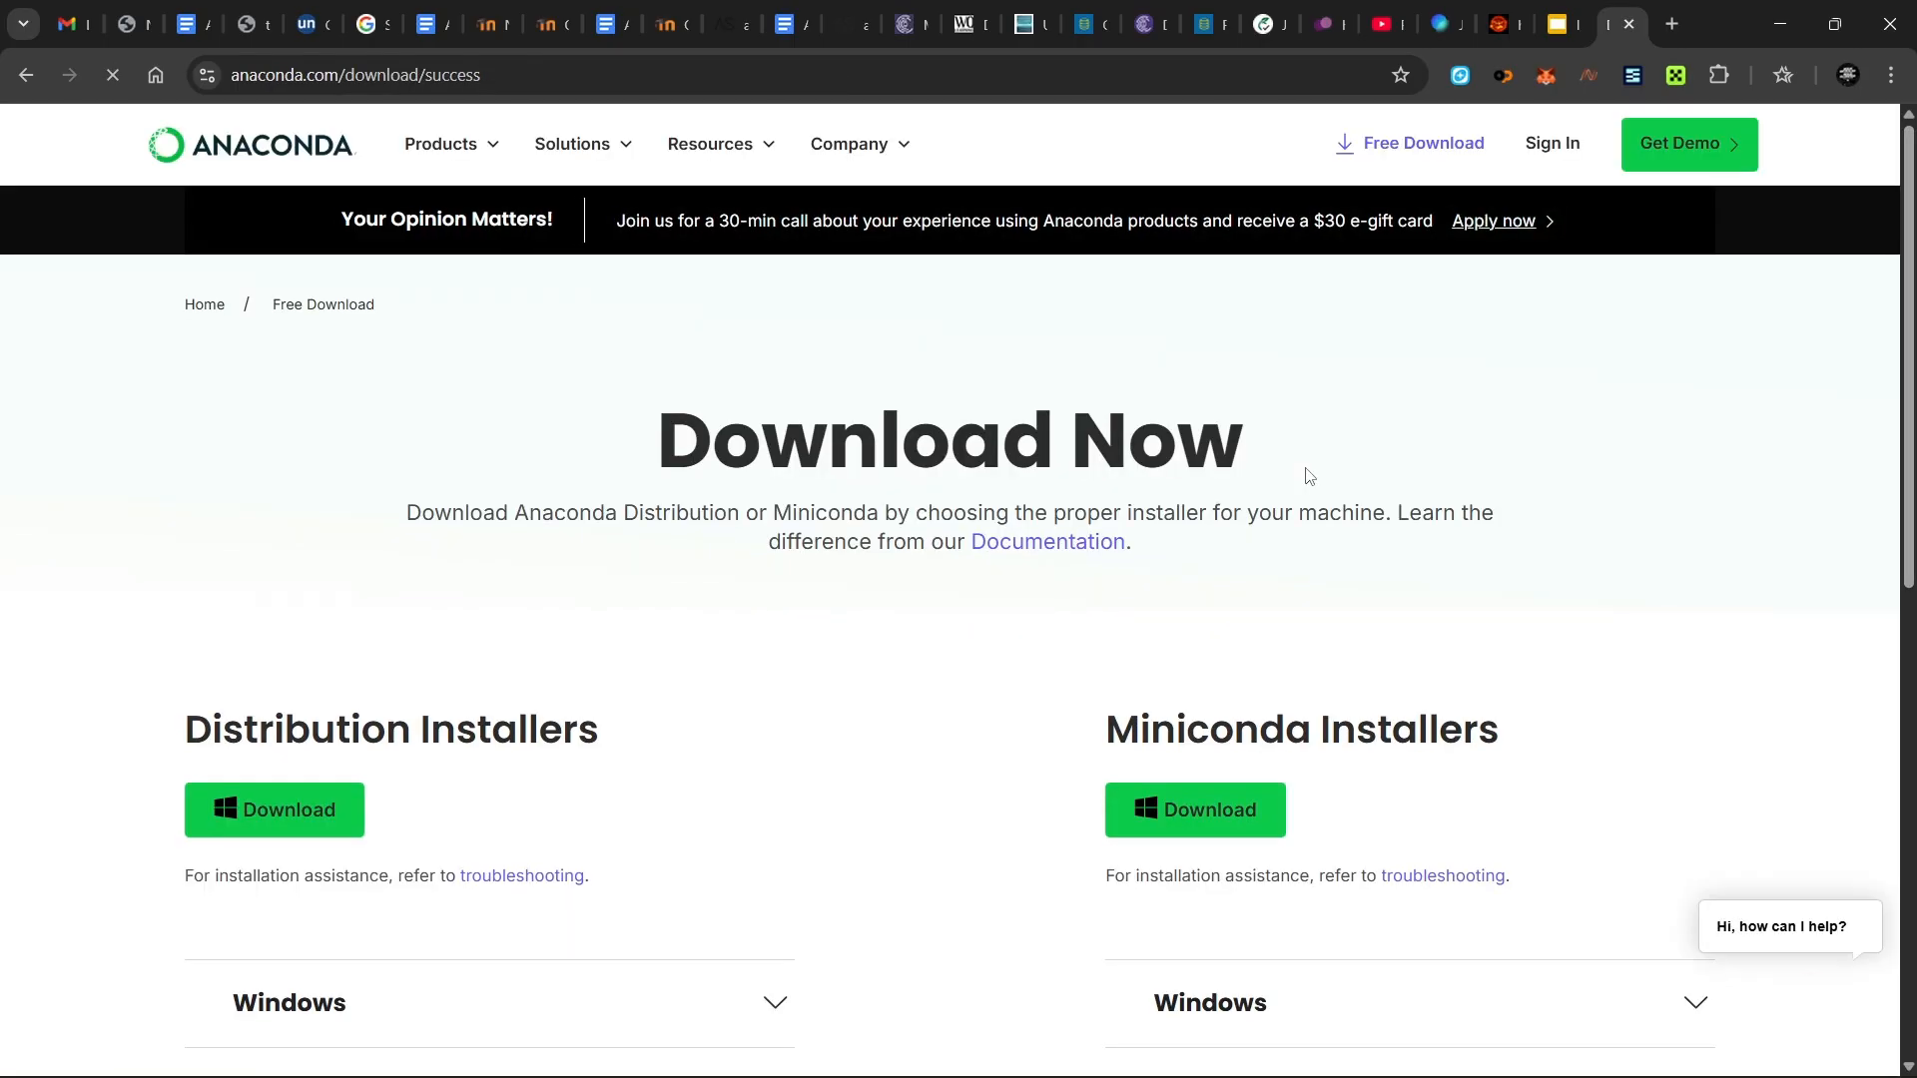
scroll(1307, 476, down, 1)
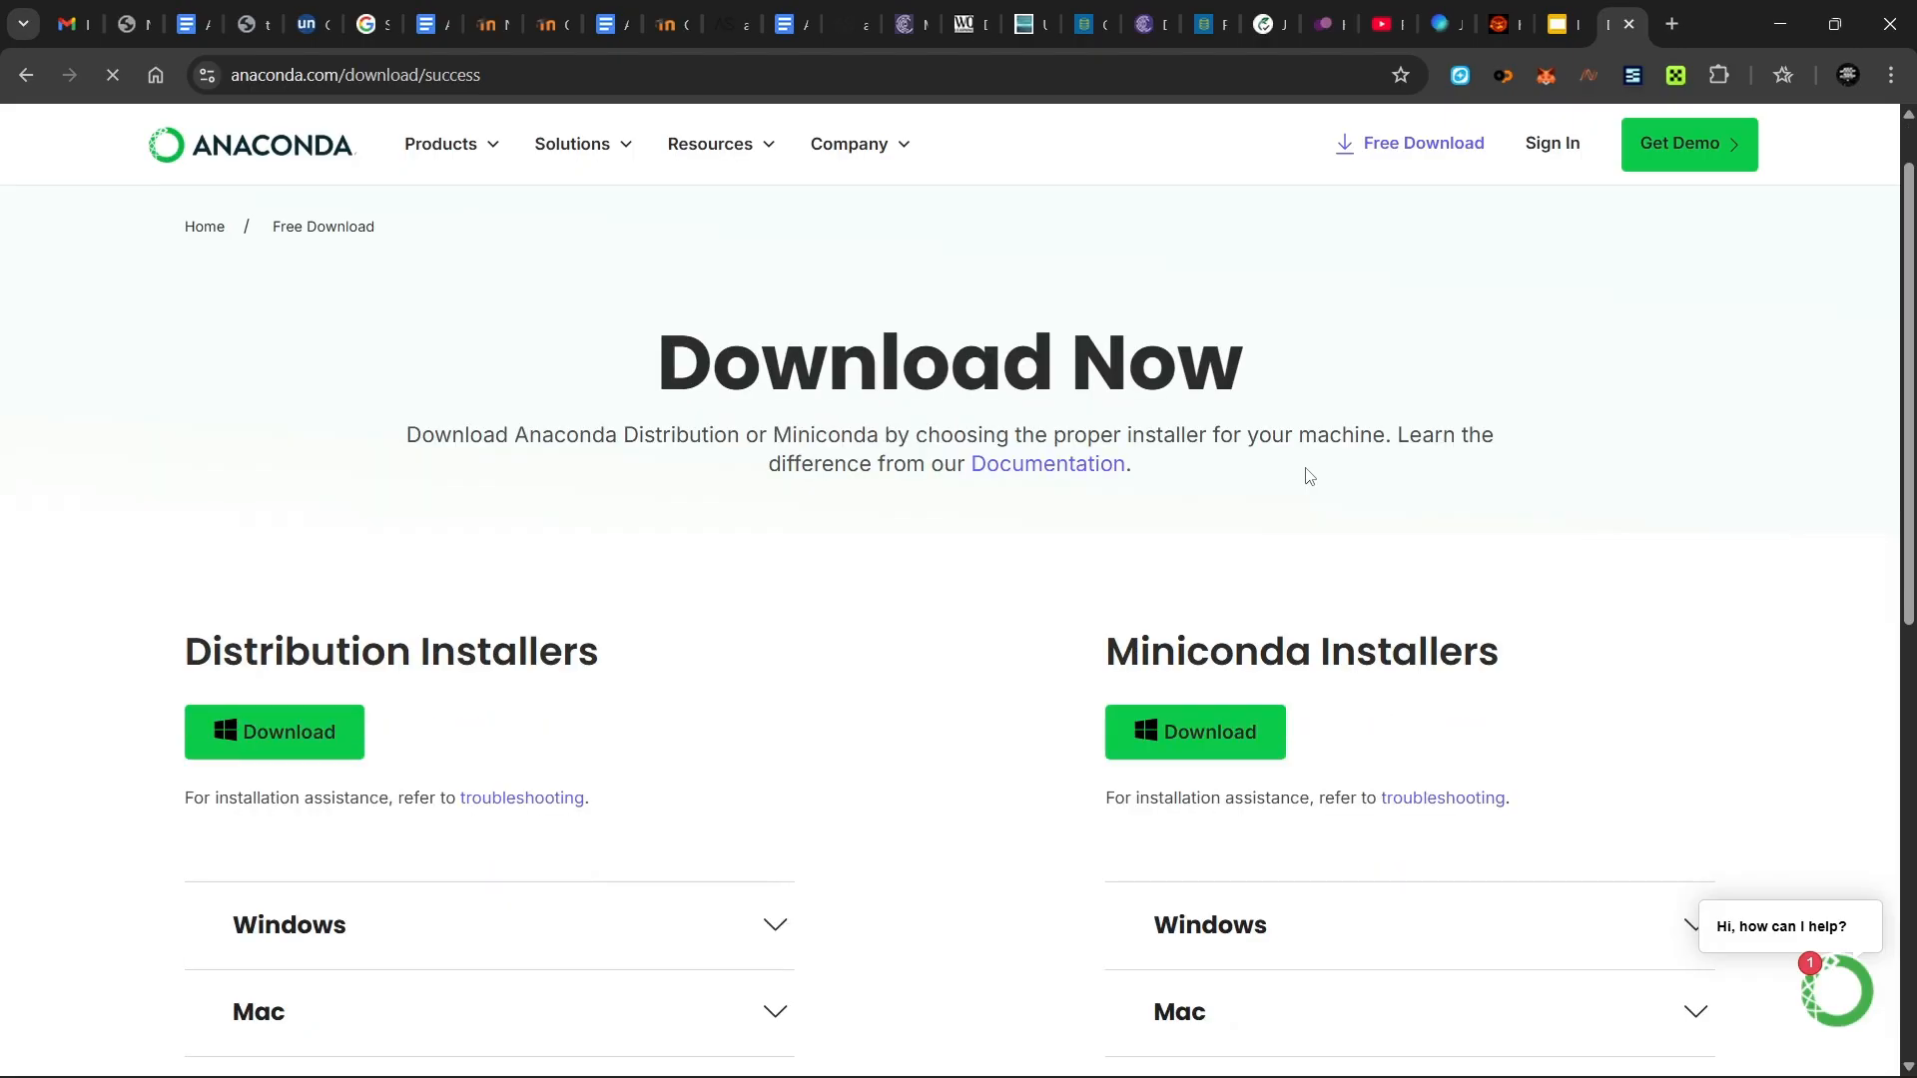
scroll(859, 680, down, 2)
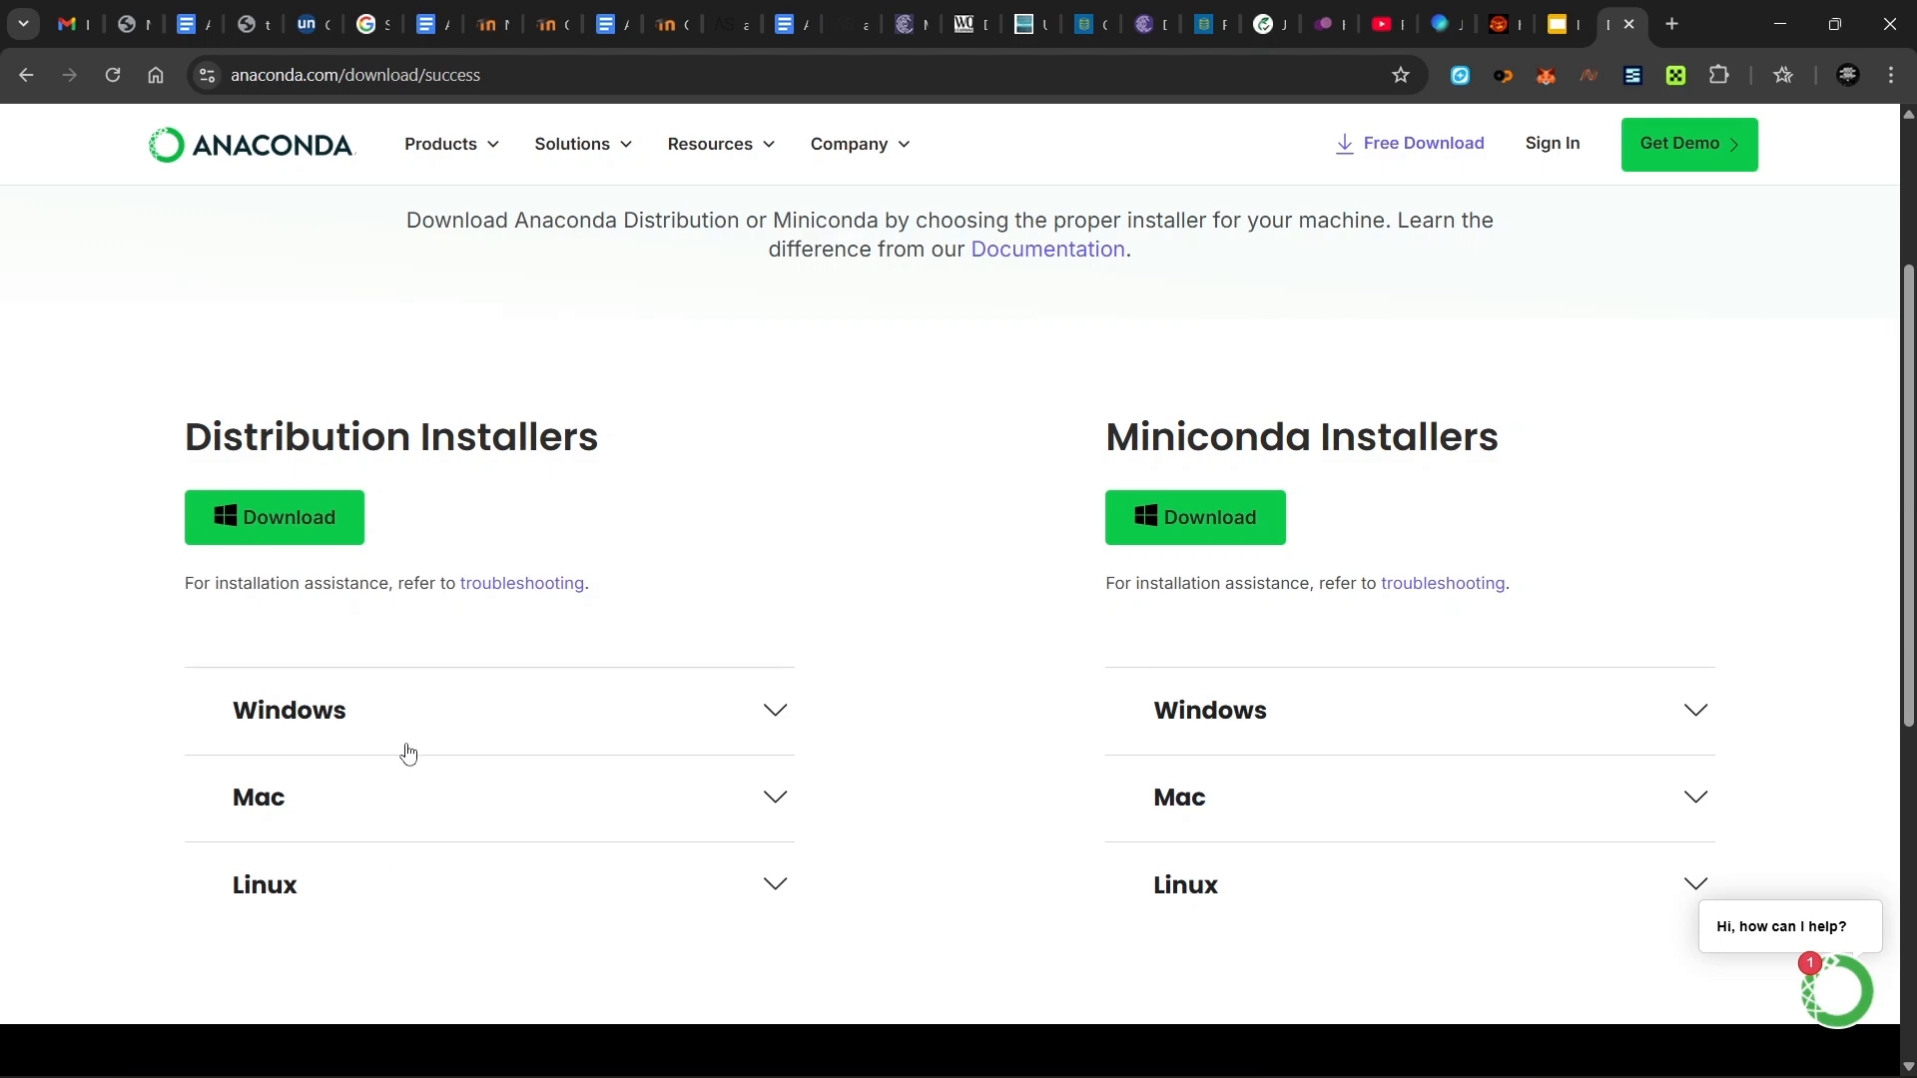
click(286, 529)
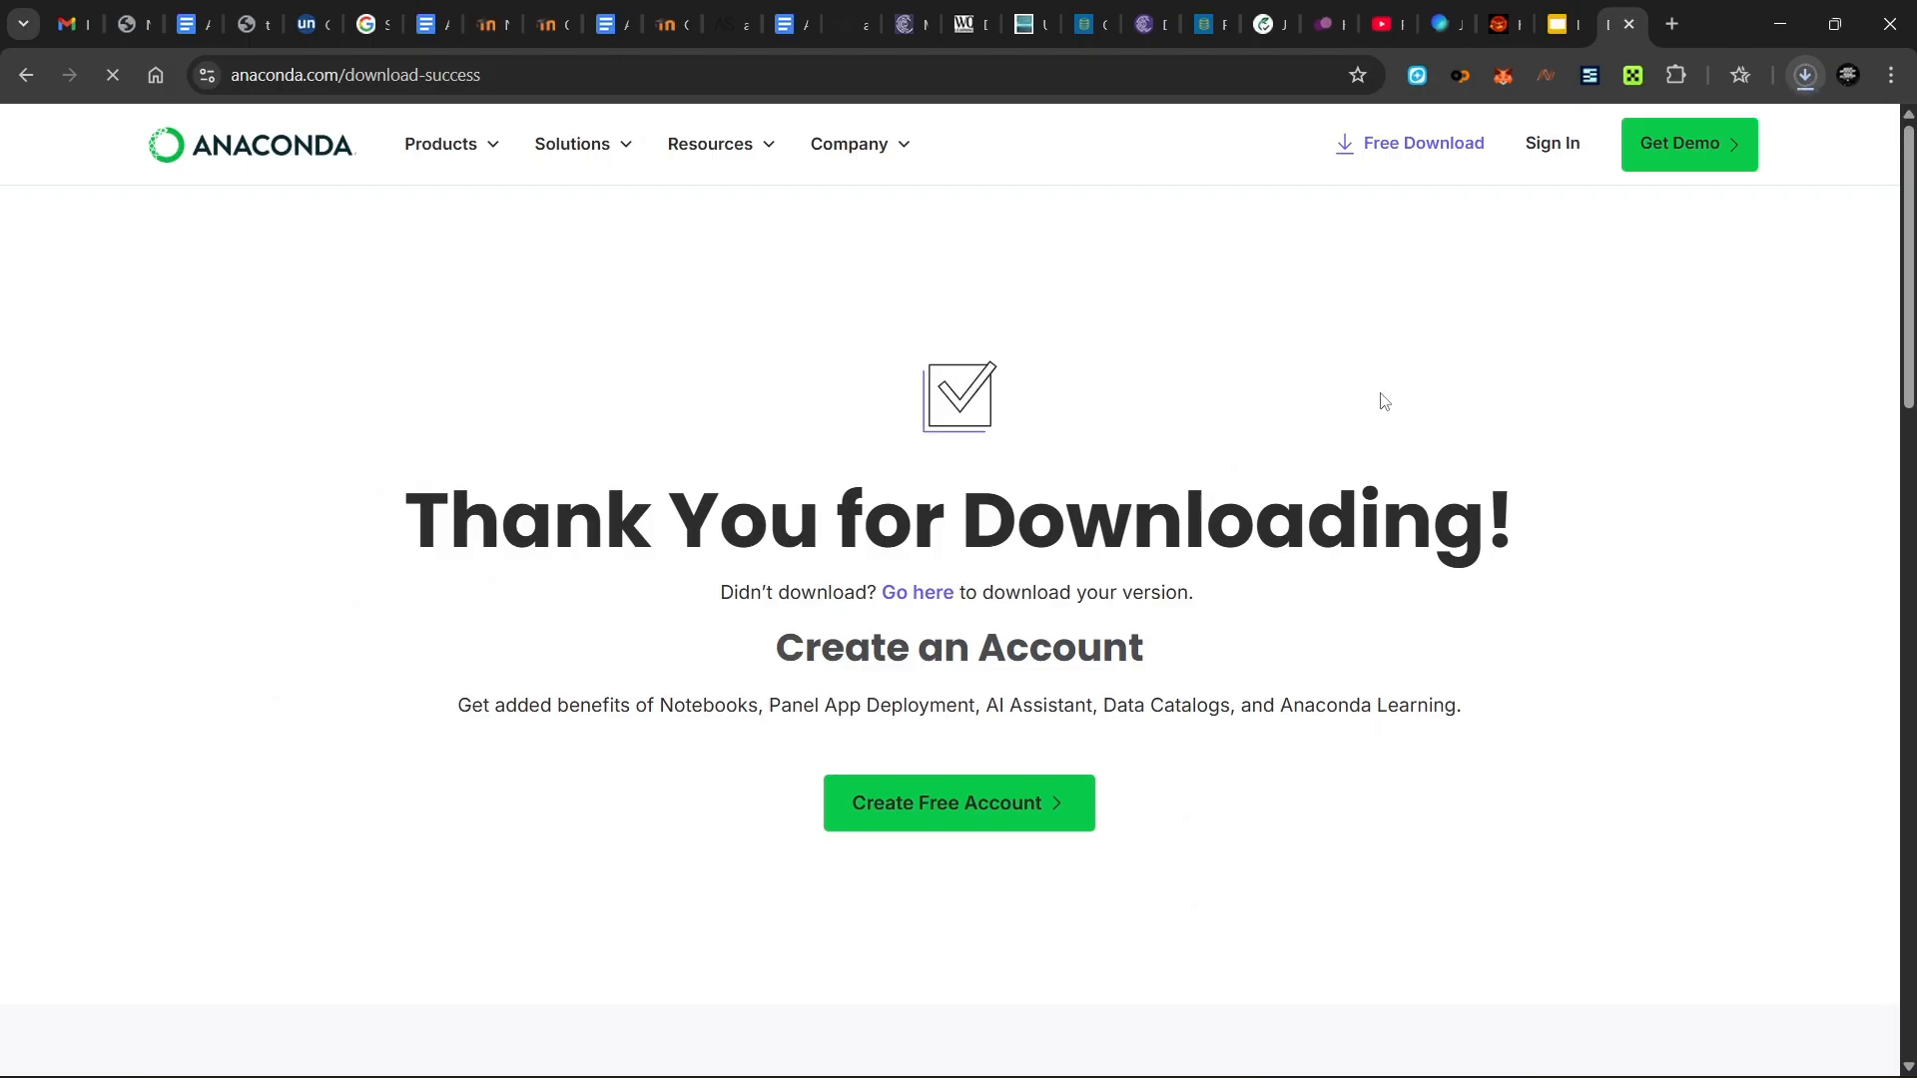
- Open Chrome's download history to locate the downloaded Anaconda3 installer
key(ctrl+j)
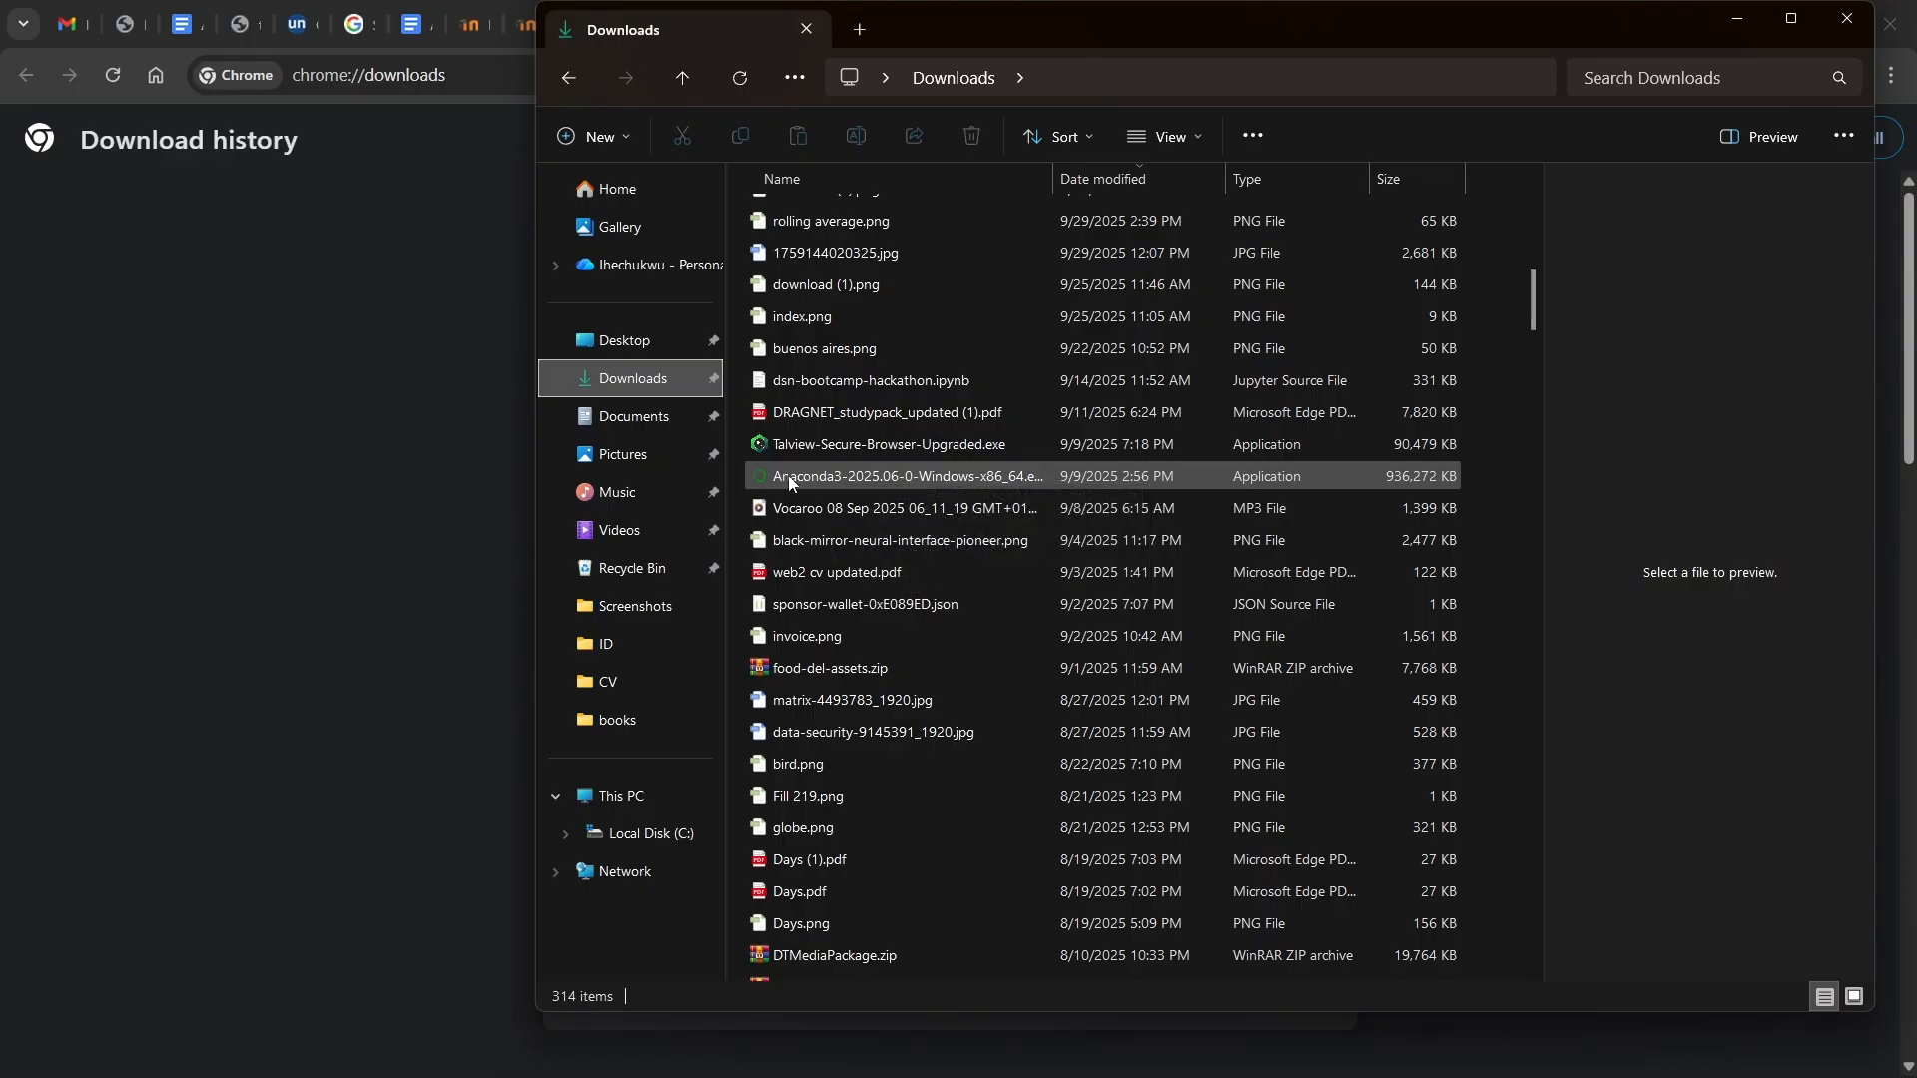
- Launch the Anaconda3 installer, accept the licence, choose Just Me and keep the default folder
double_click(889, 477)
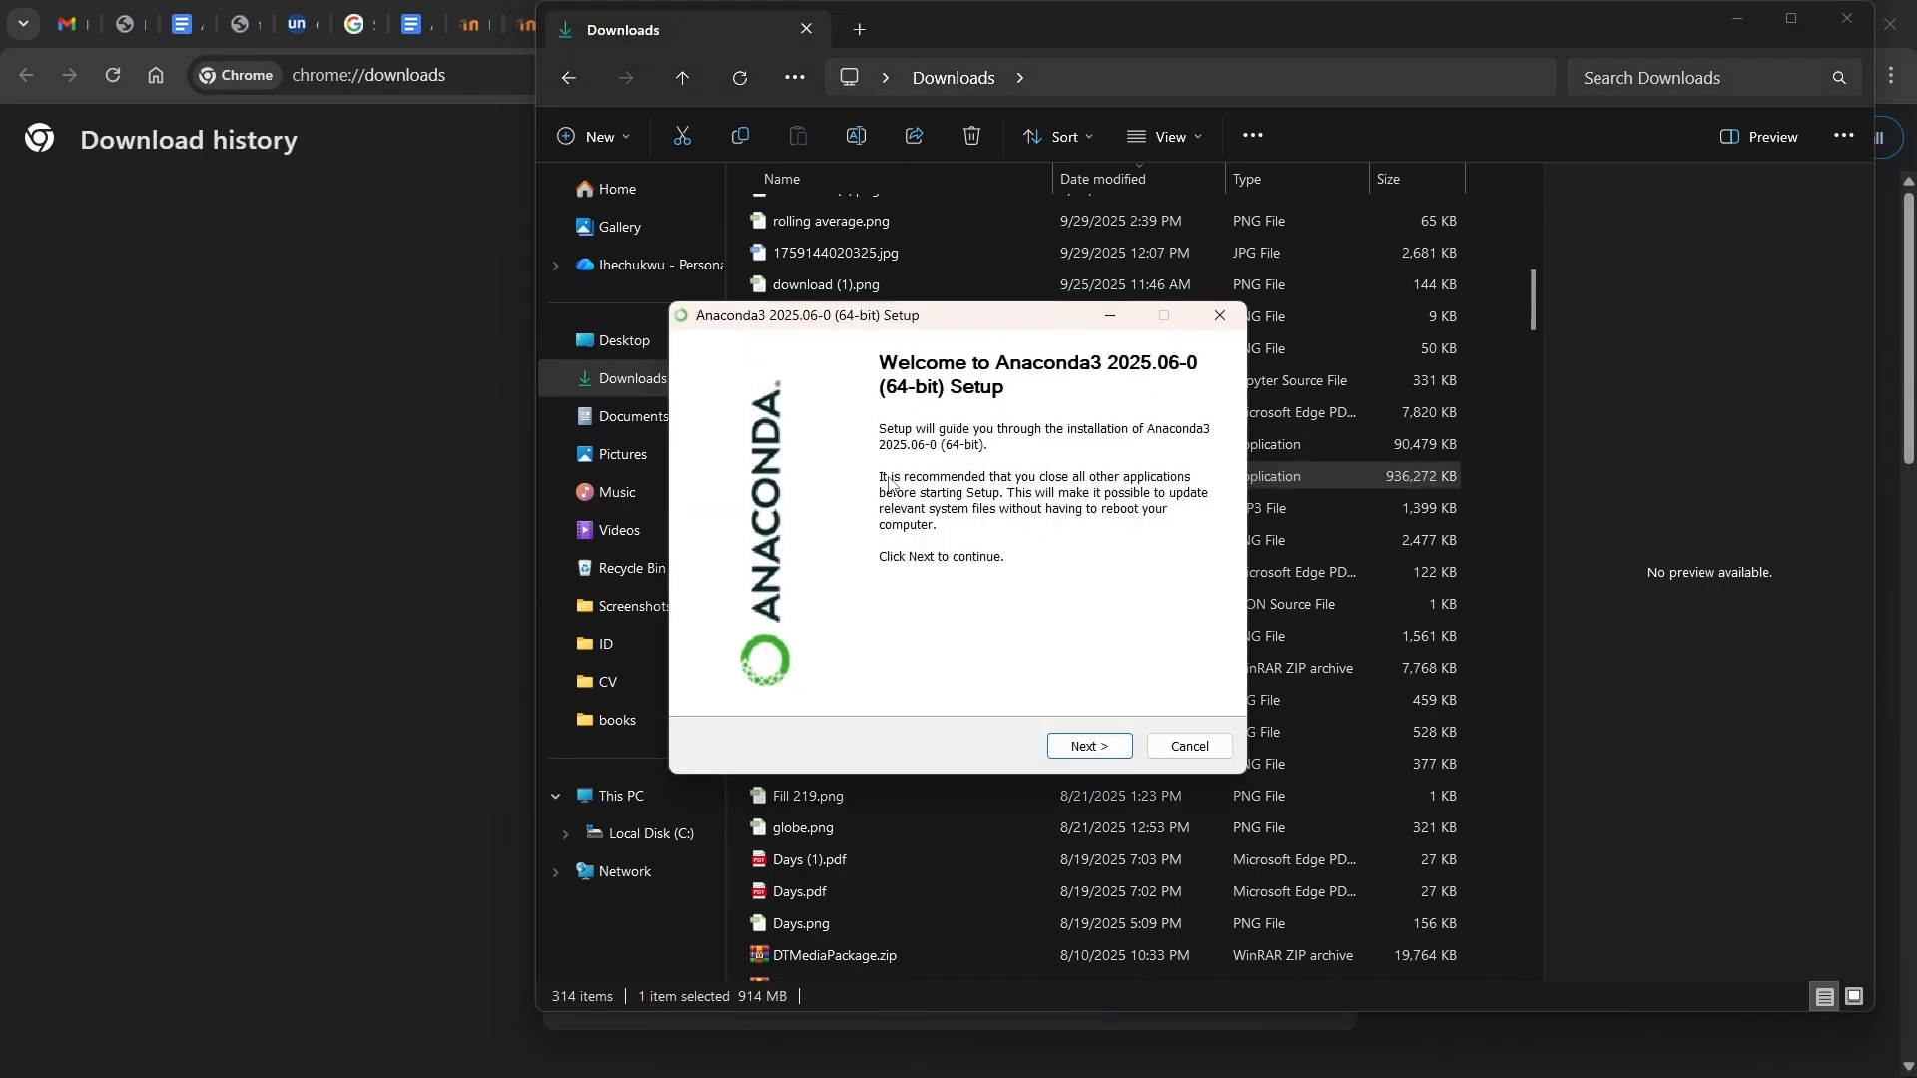
click(1086, 761)
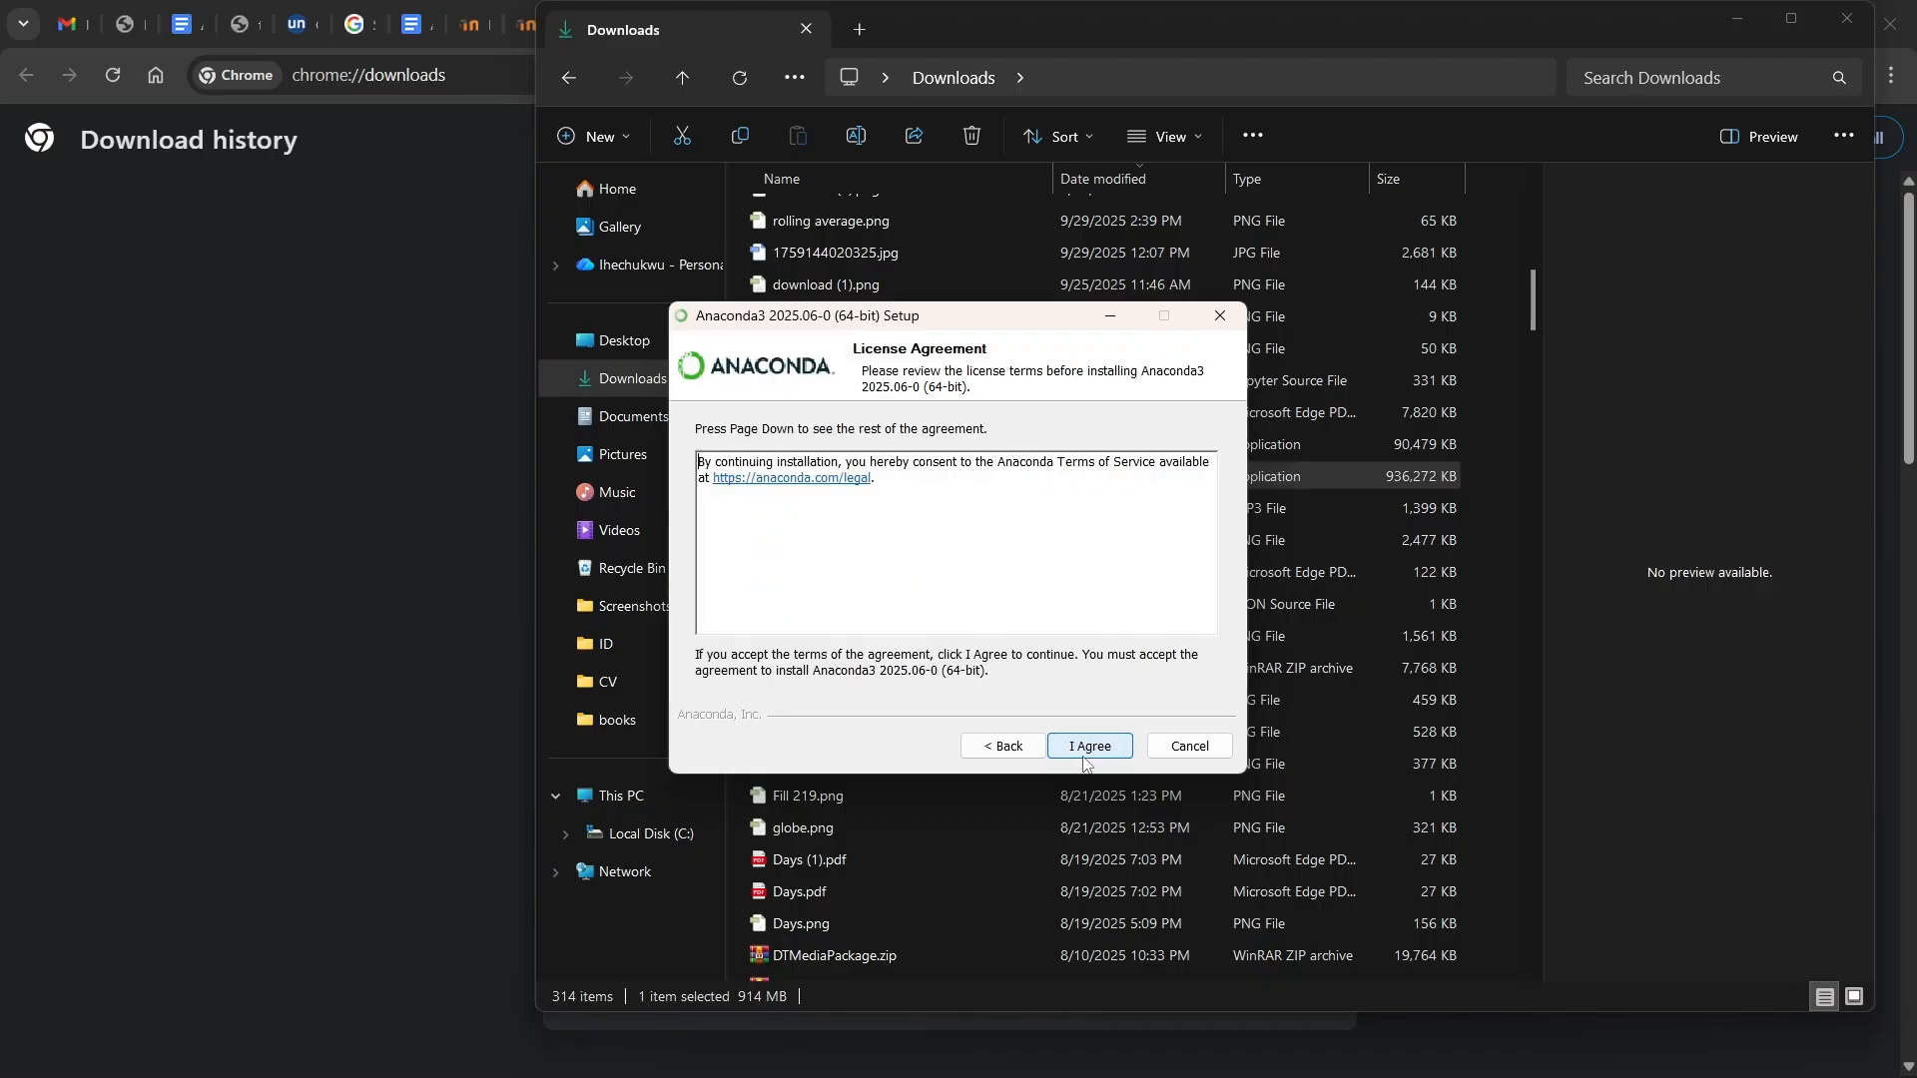
click(1085, 763)
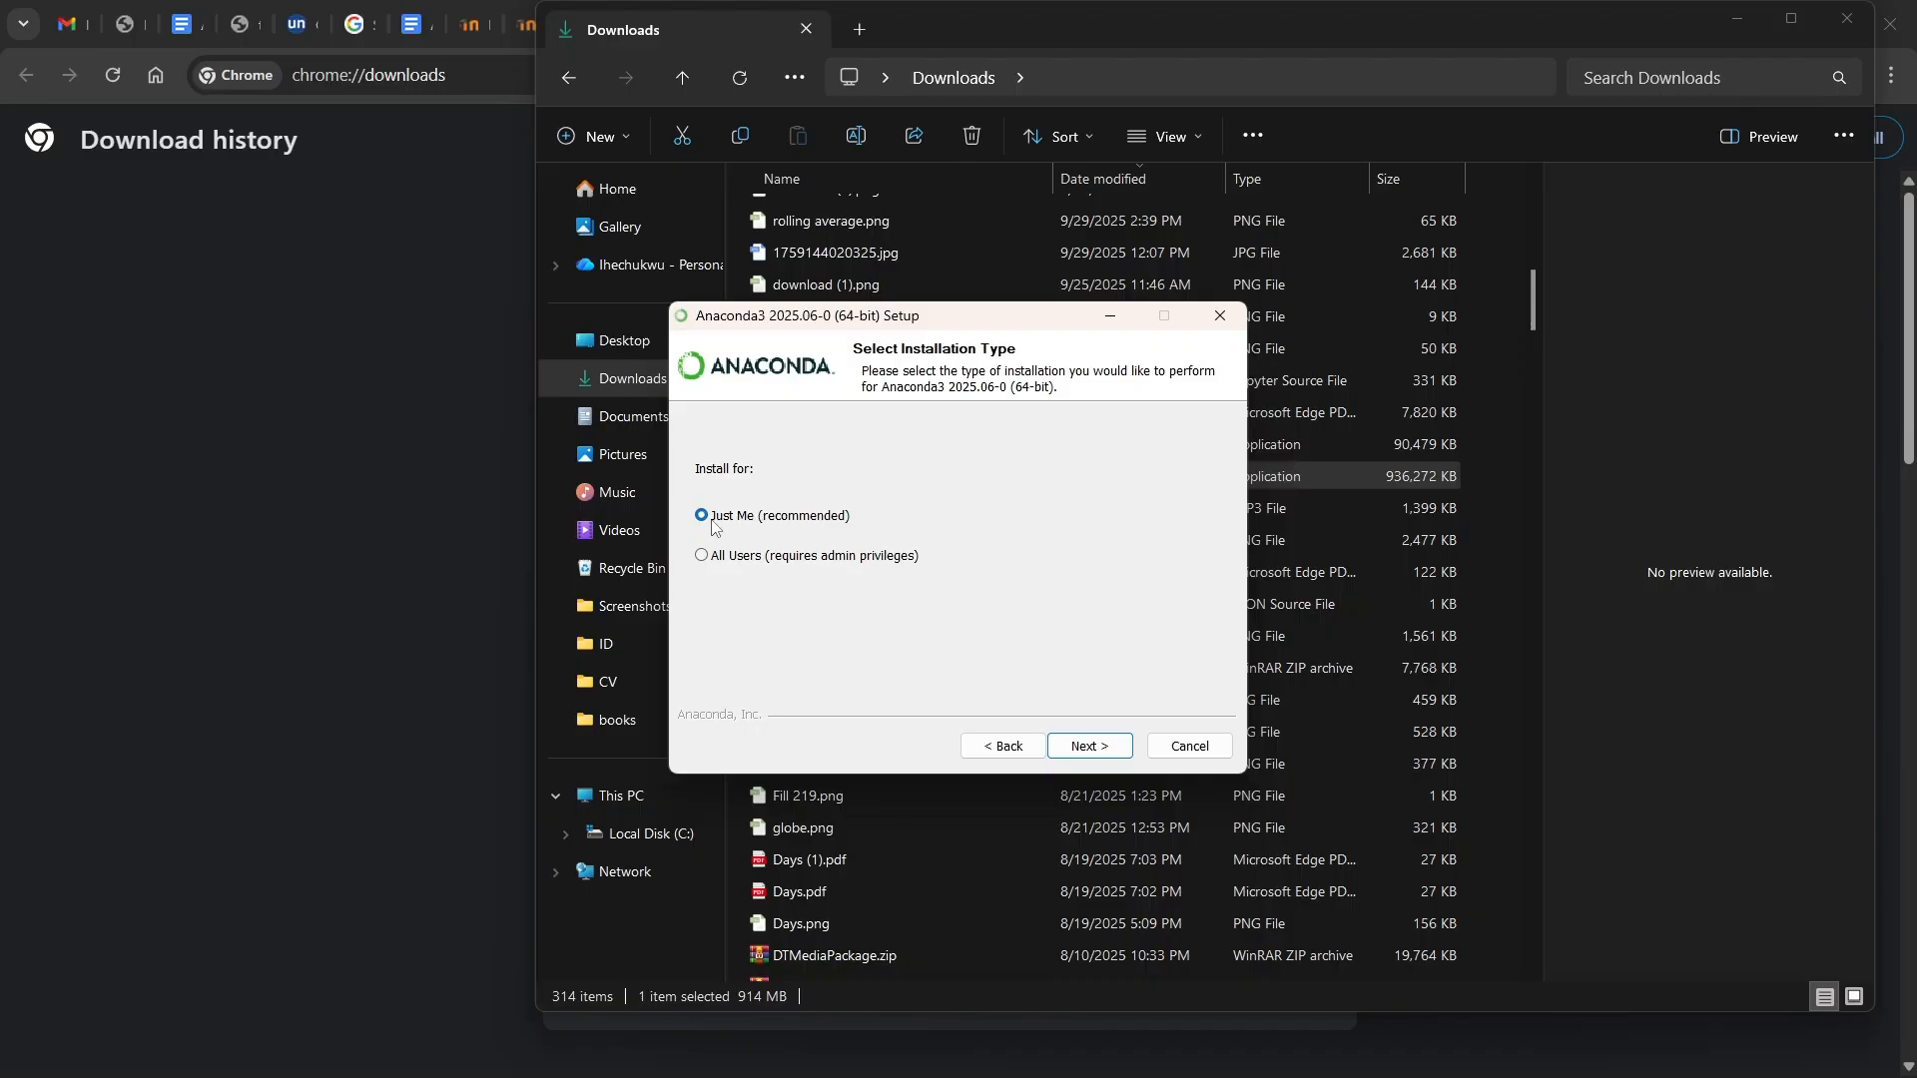
click(1095, 750)
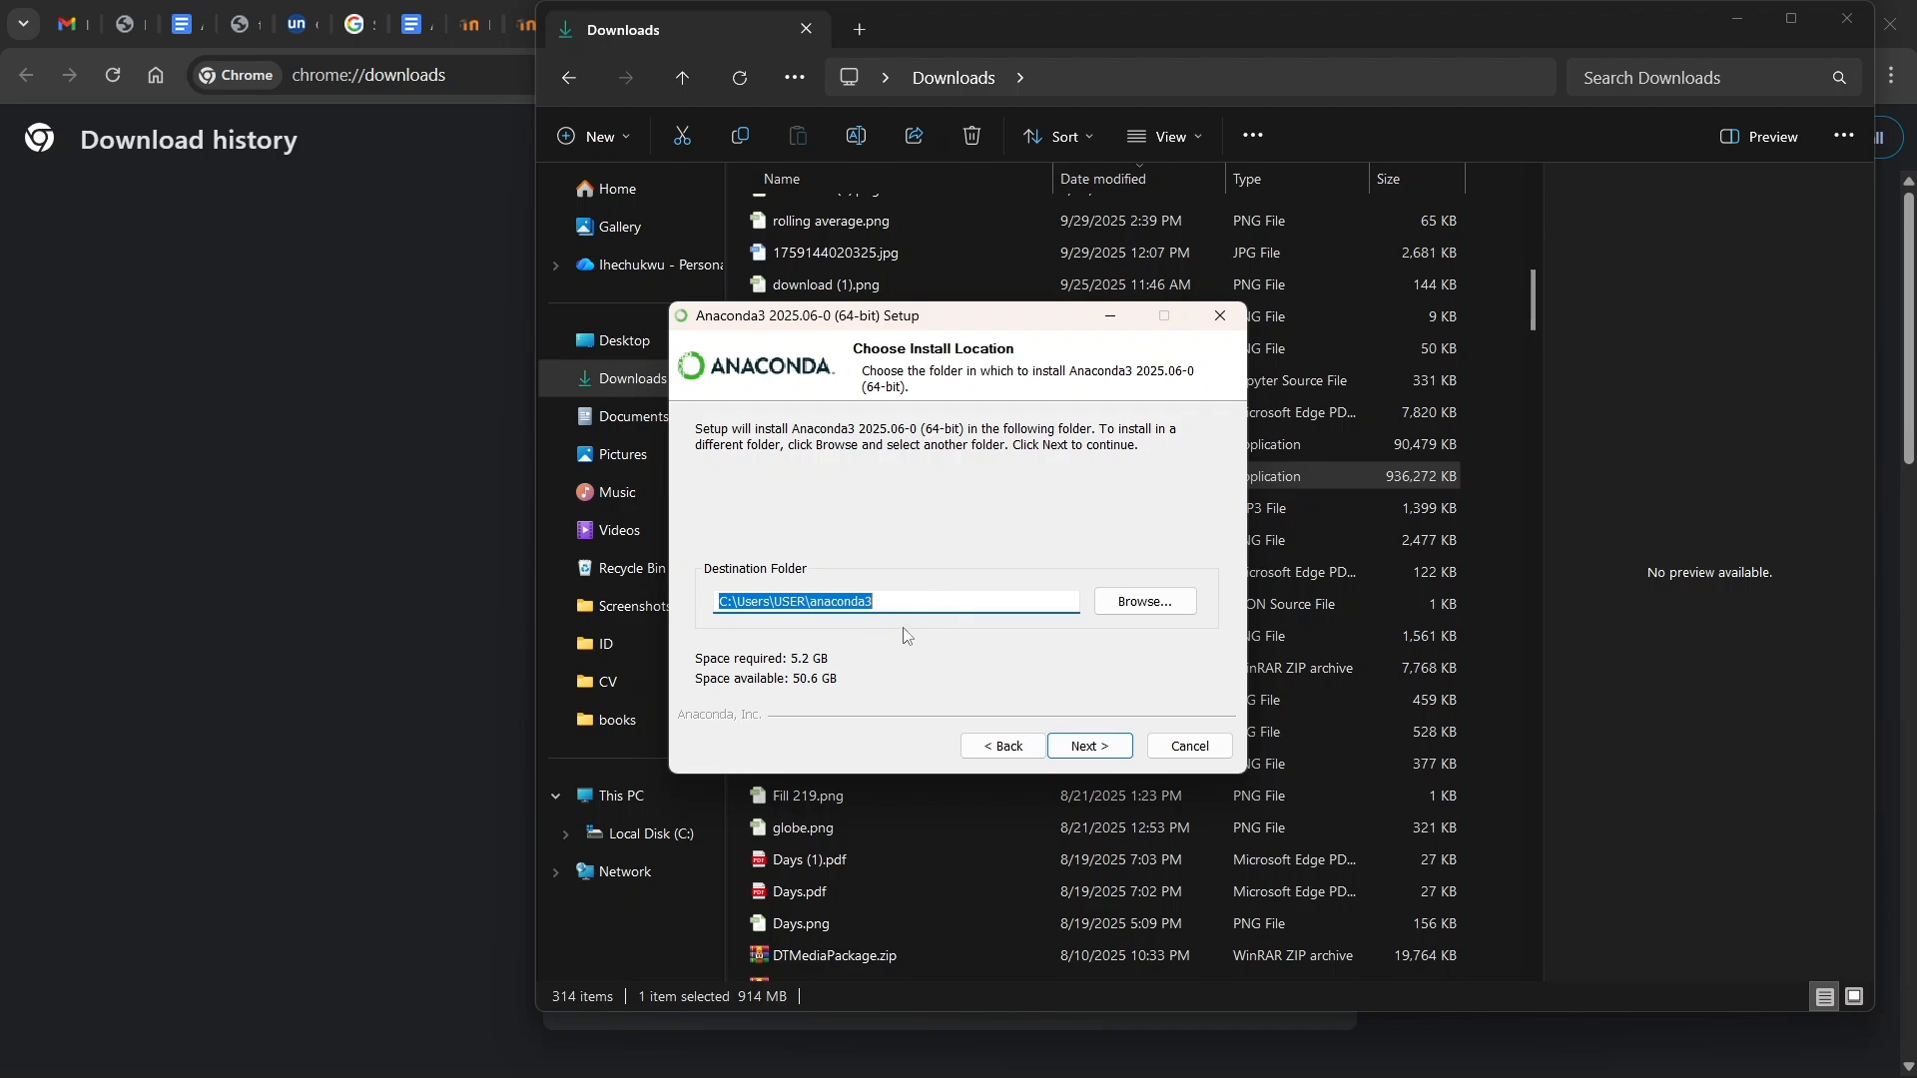
click(1098, 751)
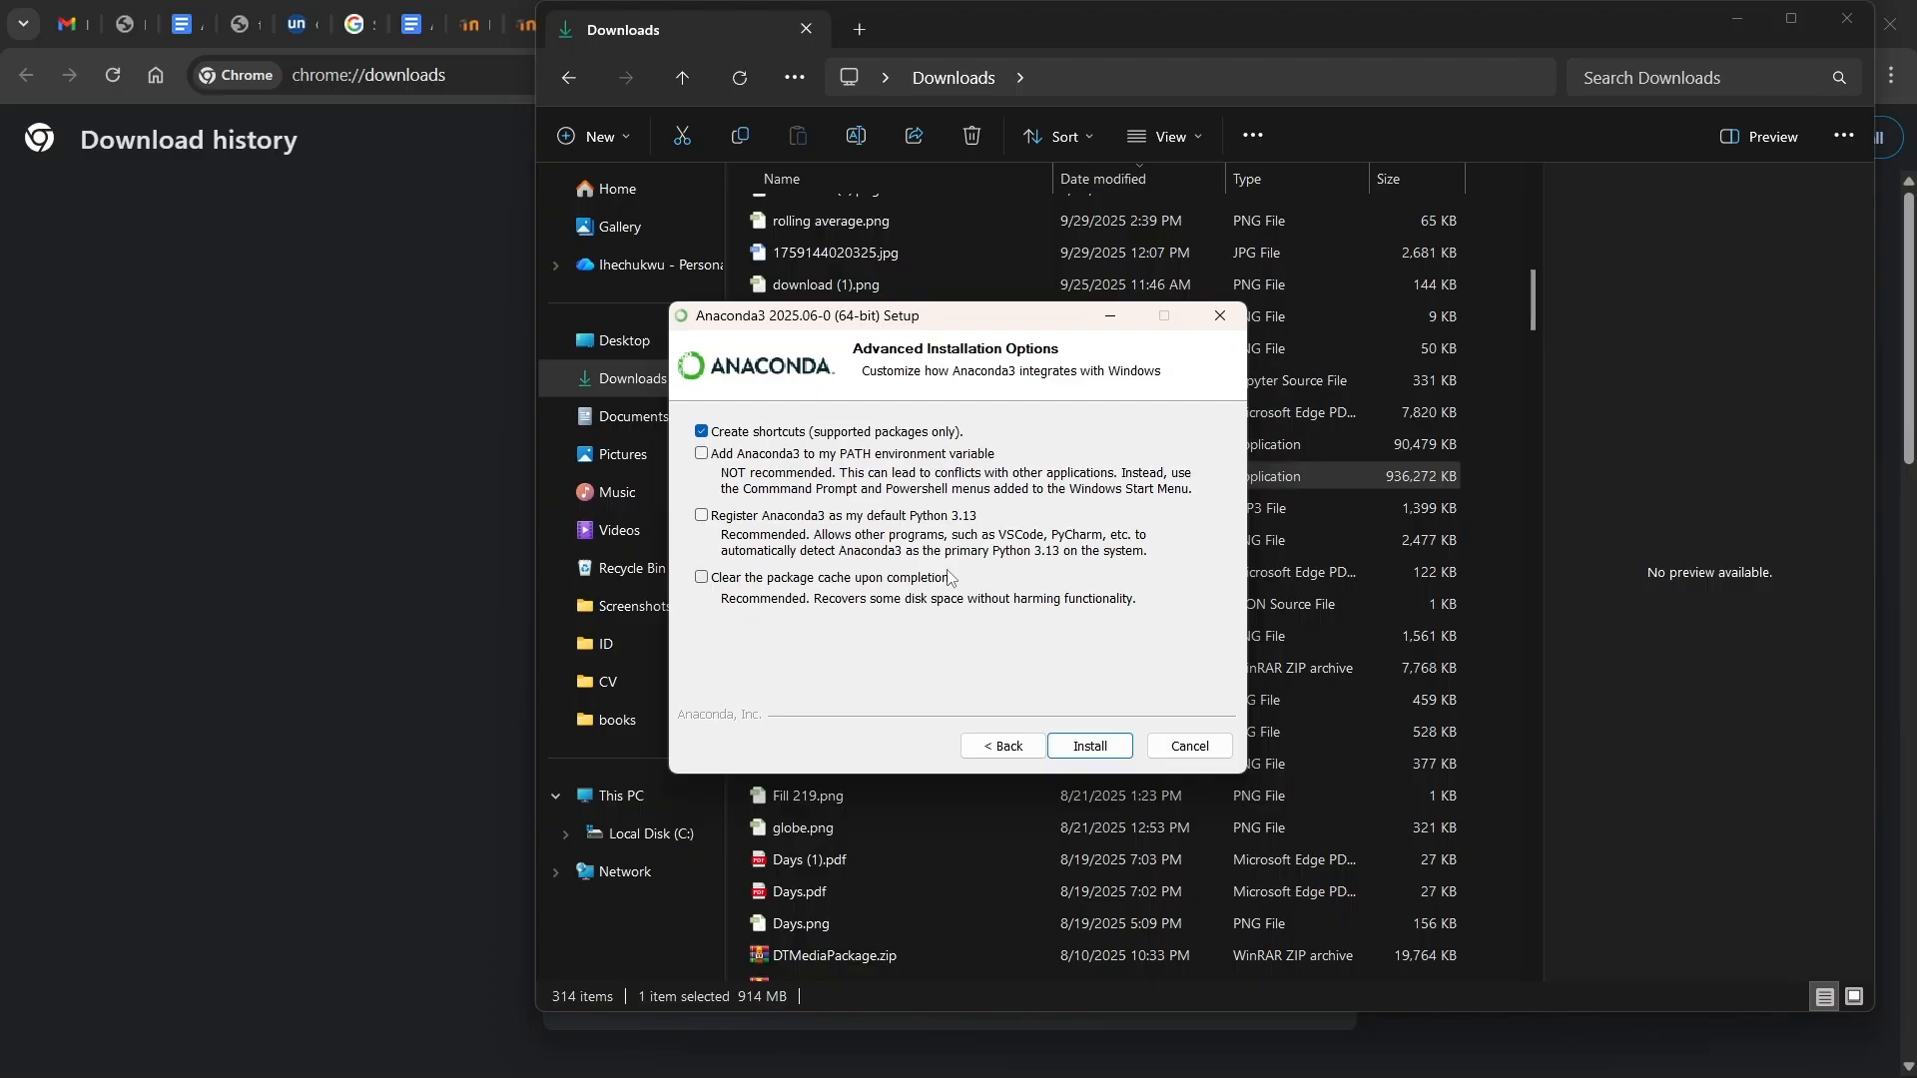
- Install Anaconda3 2025.06-0, then continue past the completed-install and cloud notebooks pages
click(1089, 747)
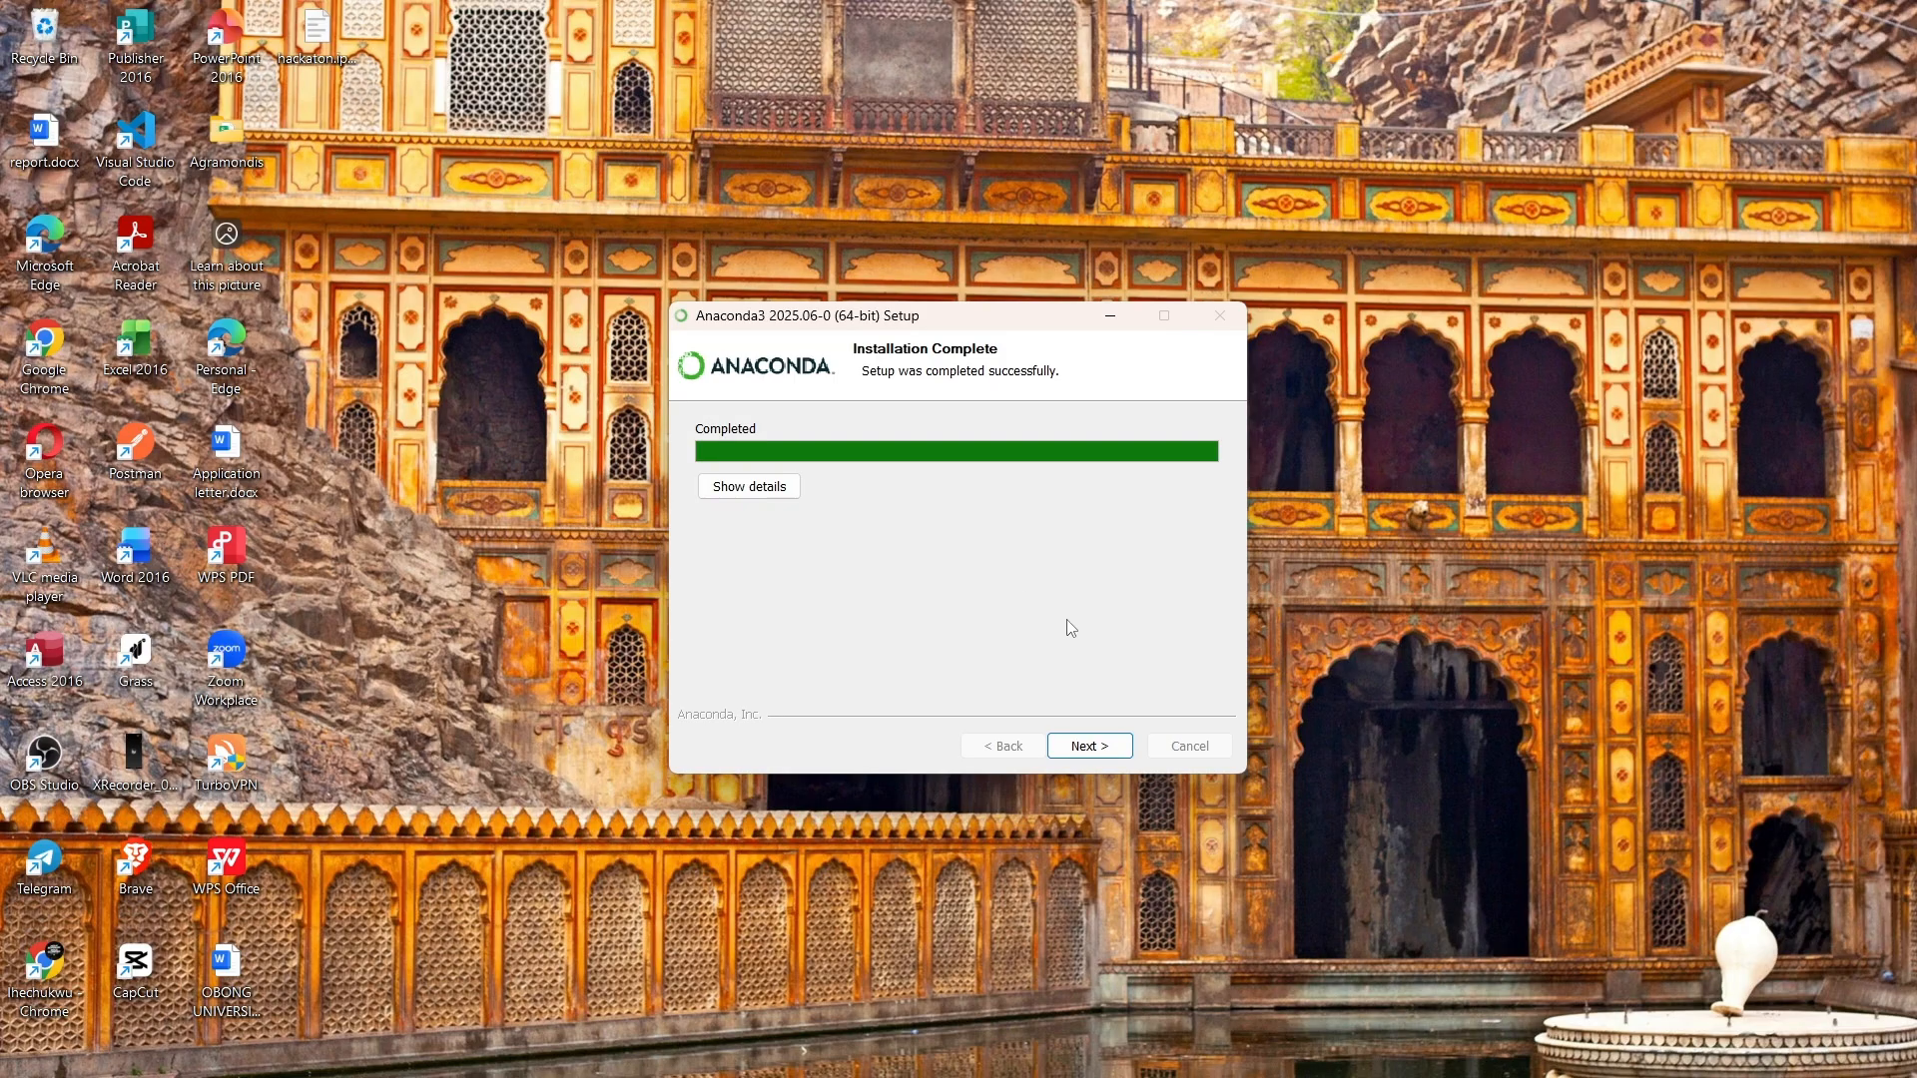
click(1089, 748)
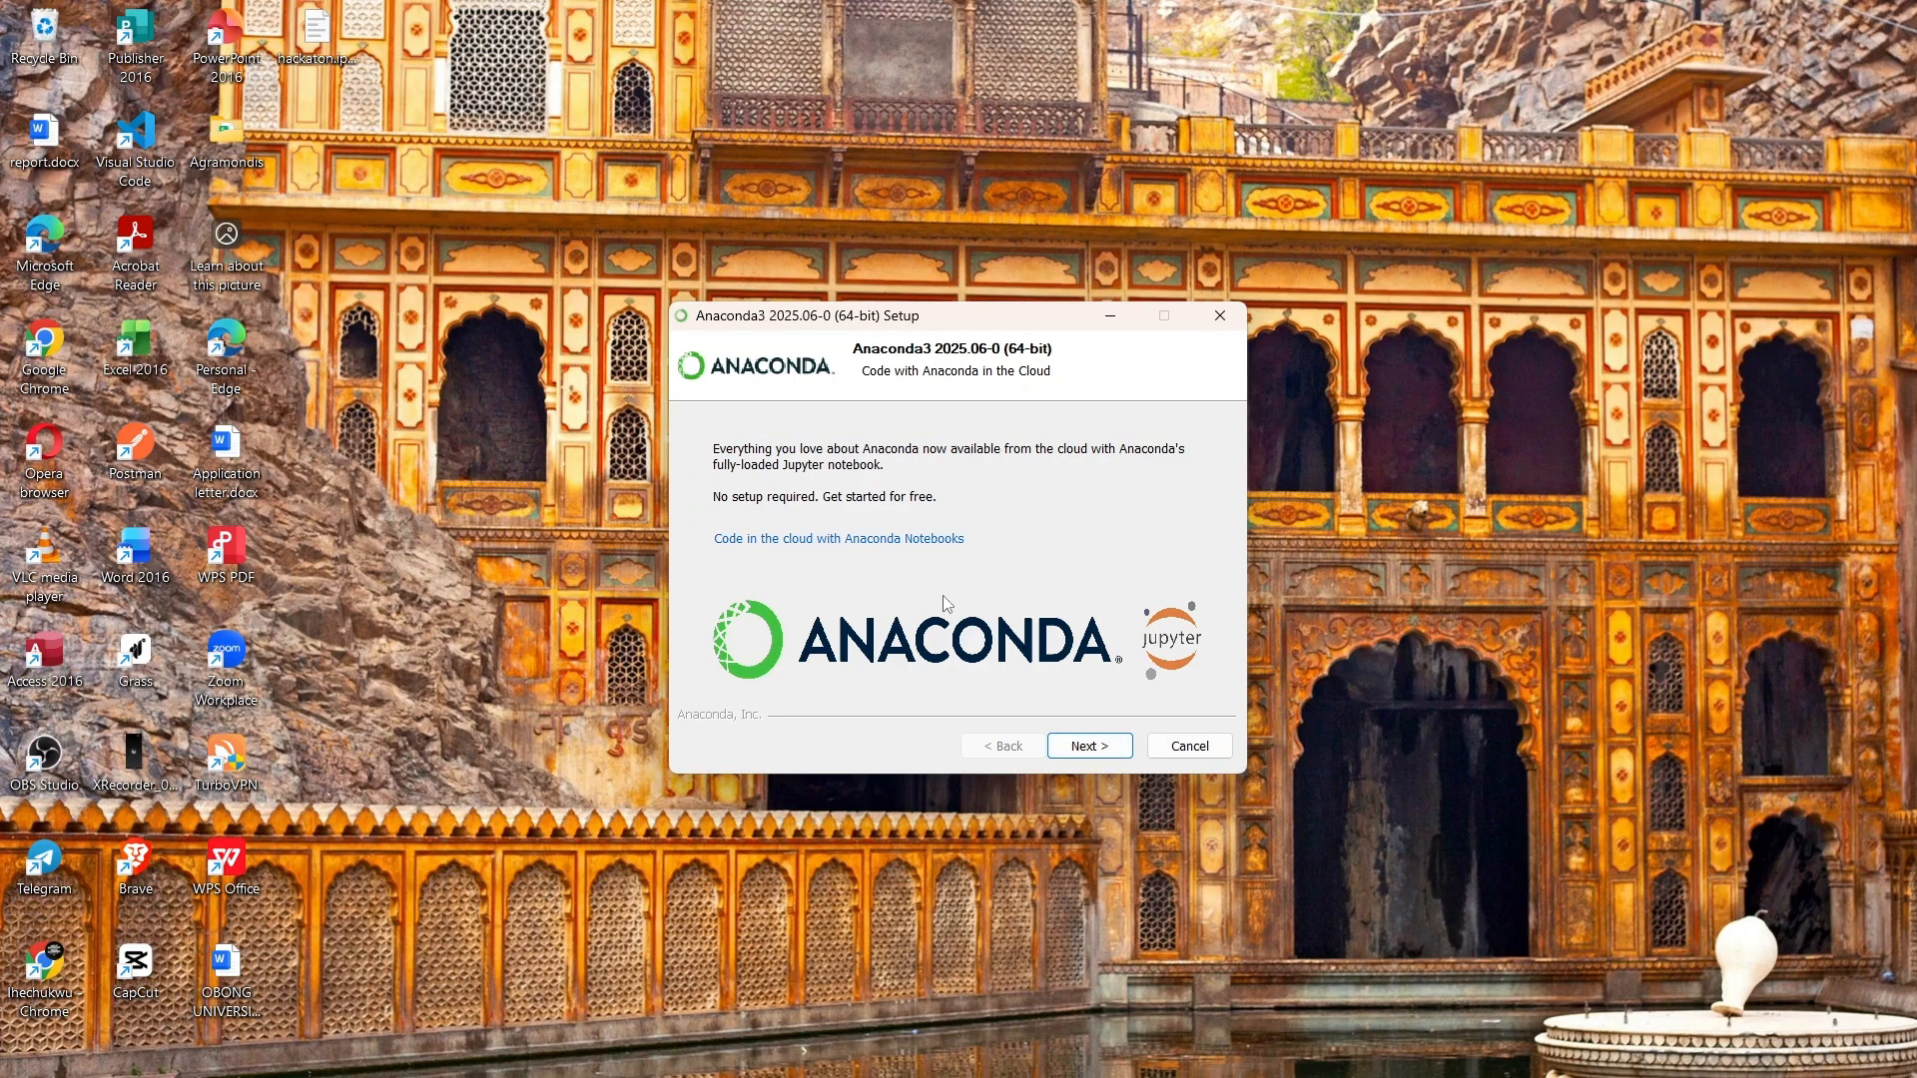
click(1093, 746)
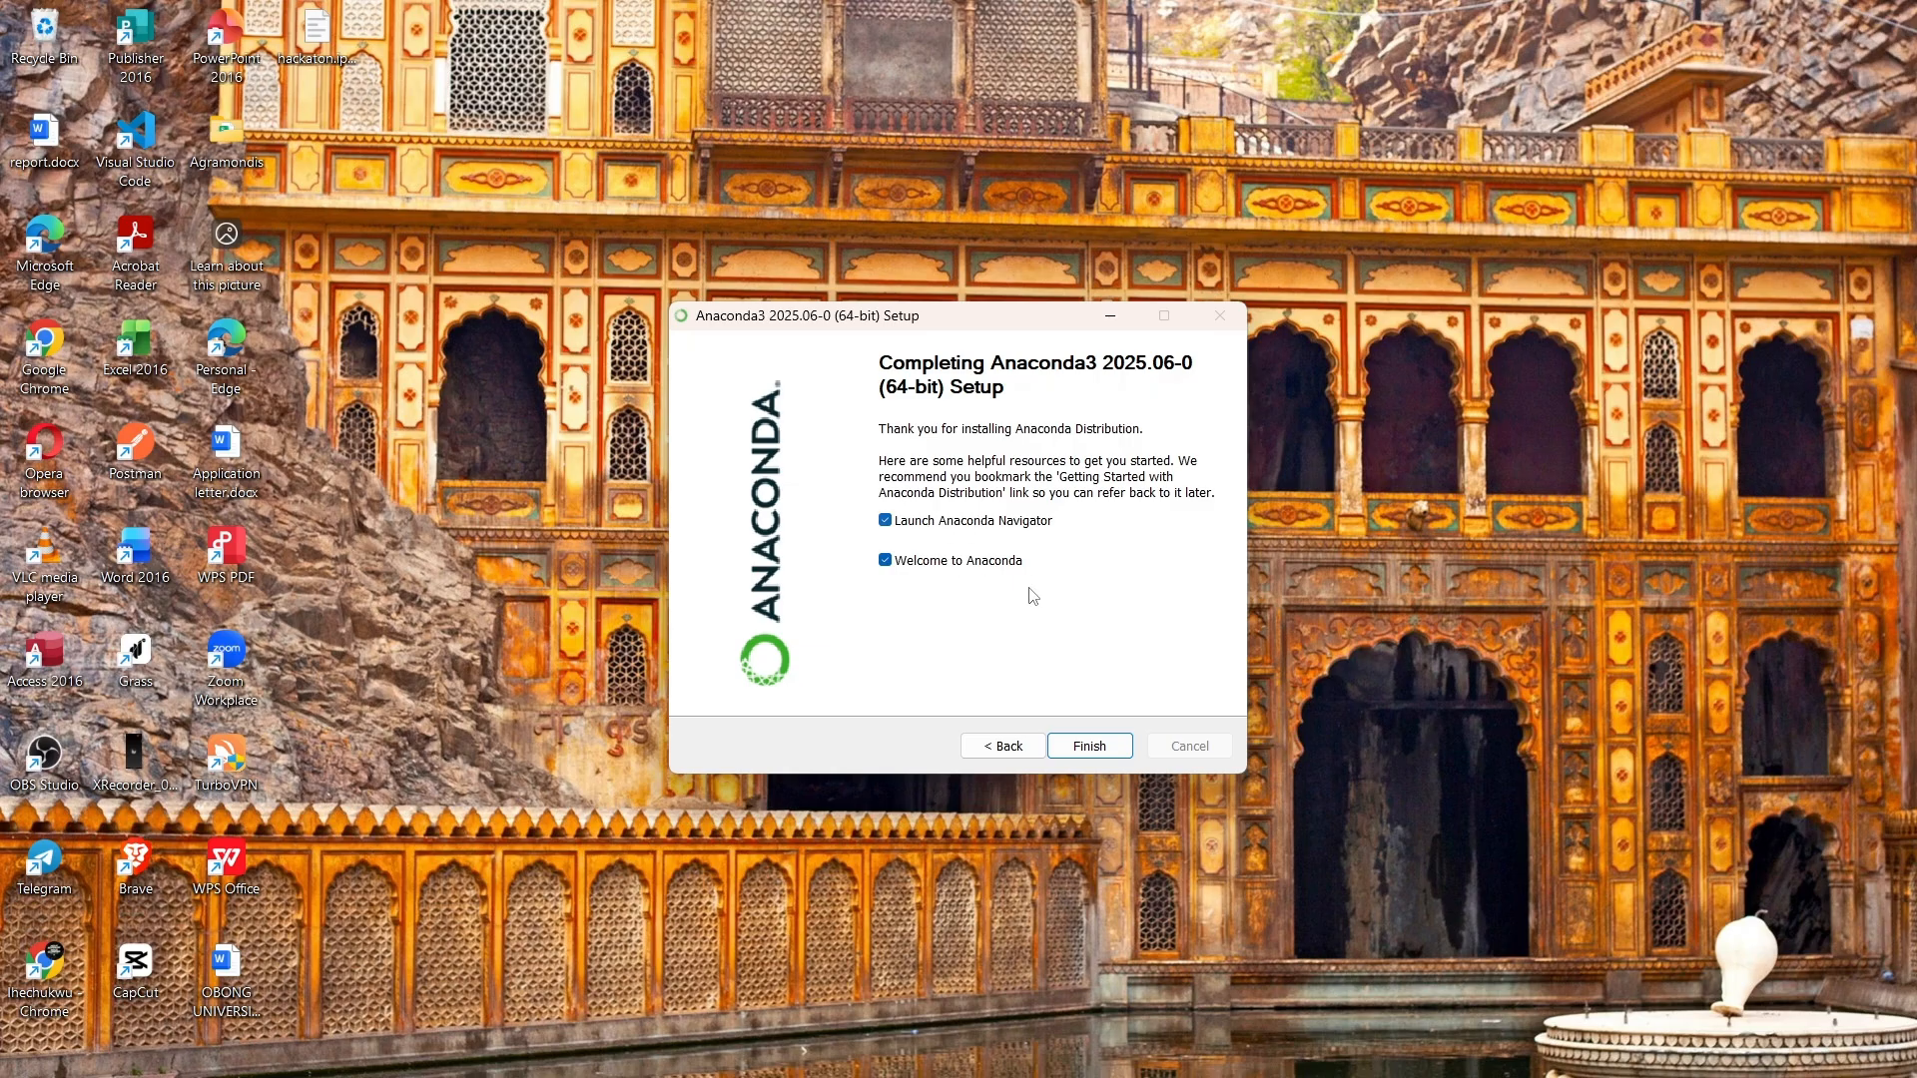
- Finish the installer, then launch Anaconda Navigator by searching 'ana' in Windows search
click(1103, 749)
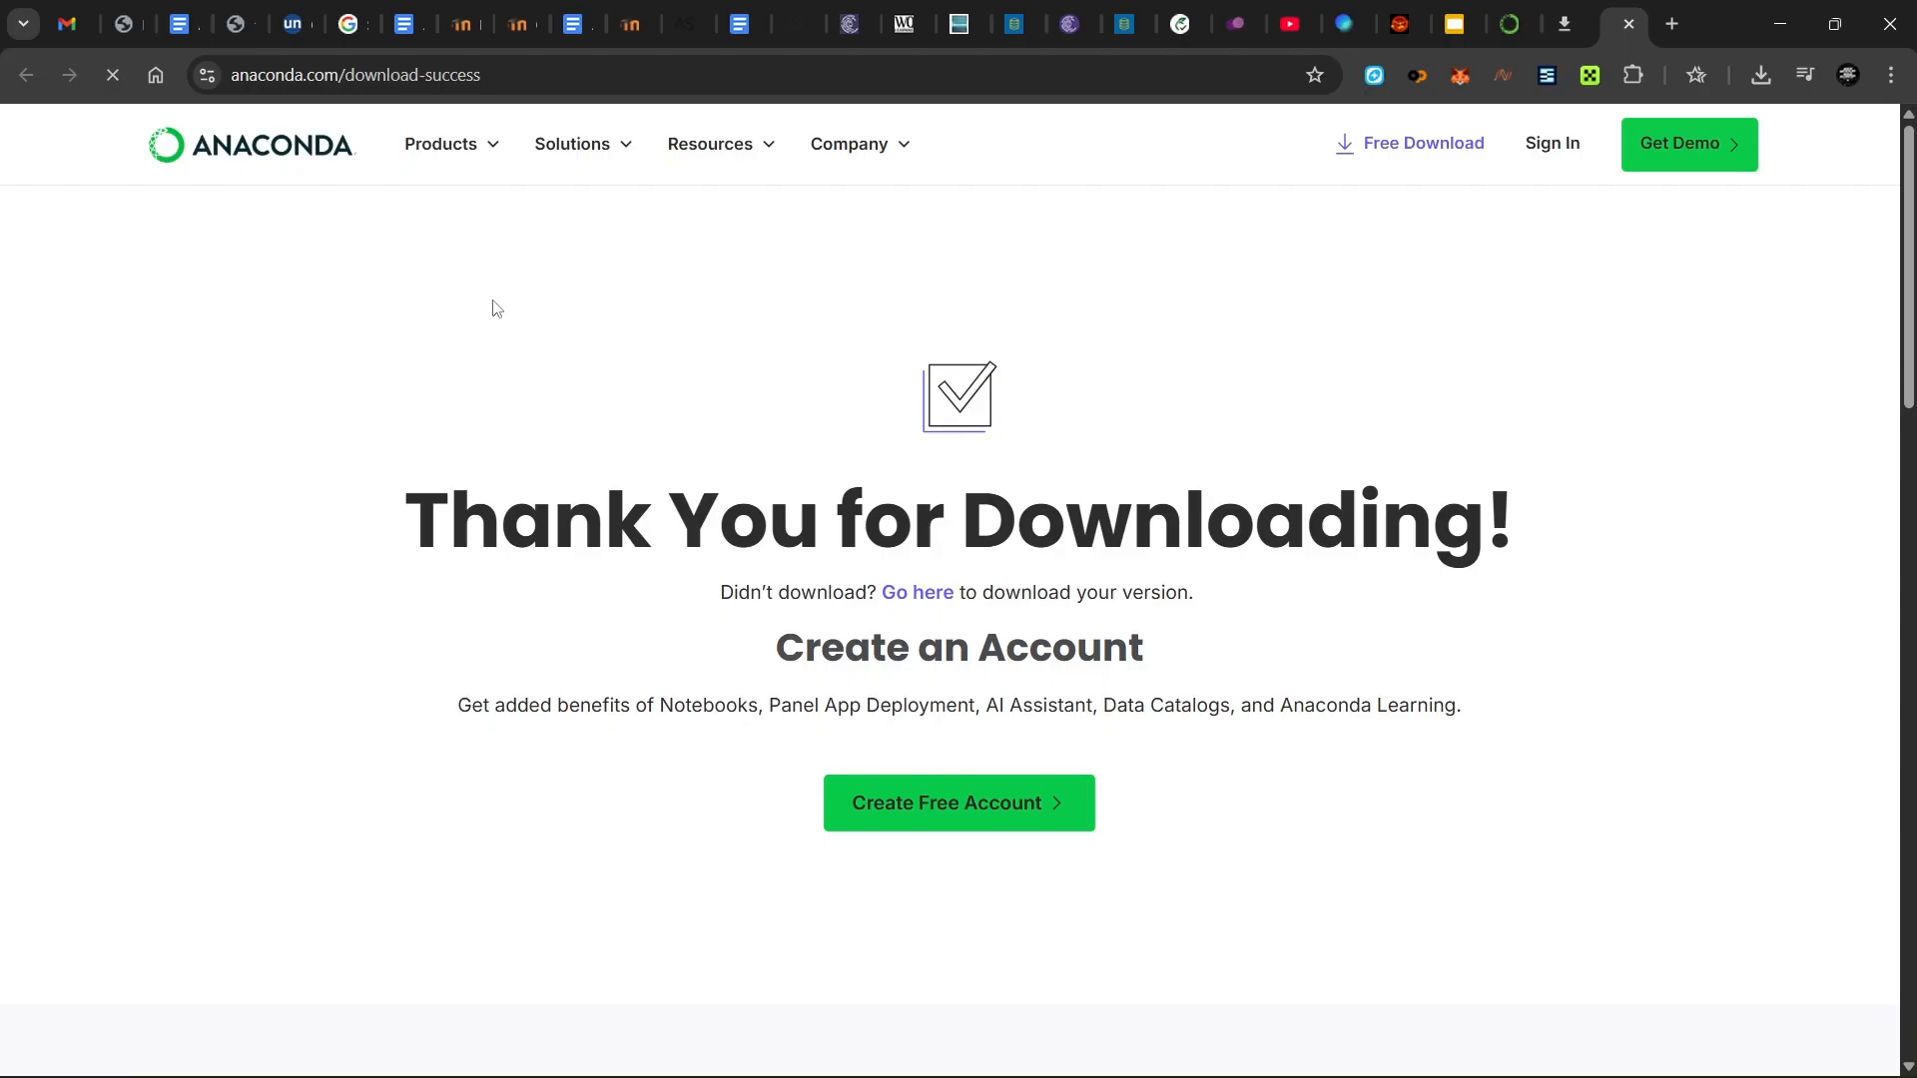
click(616, 1053)
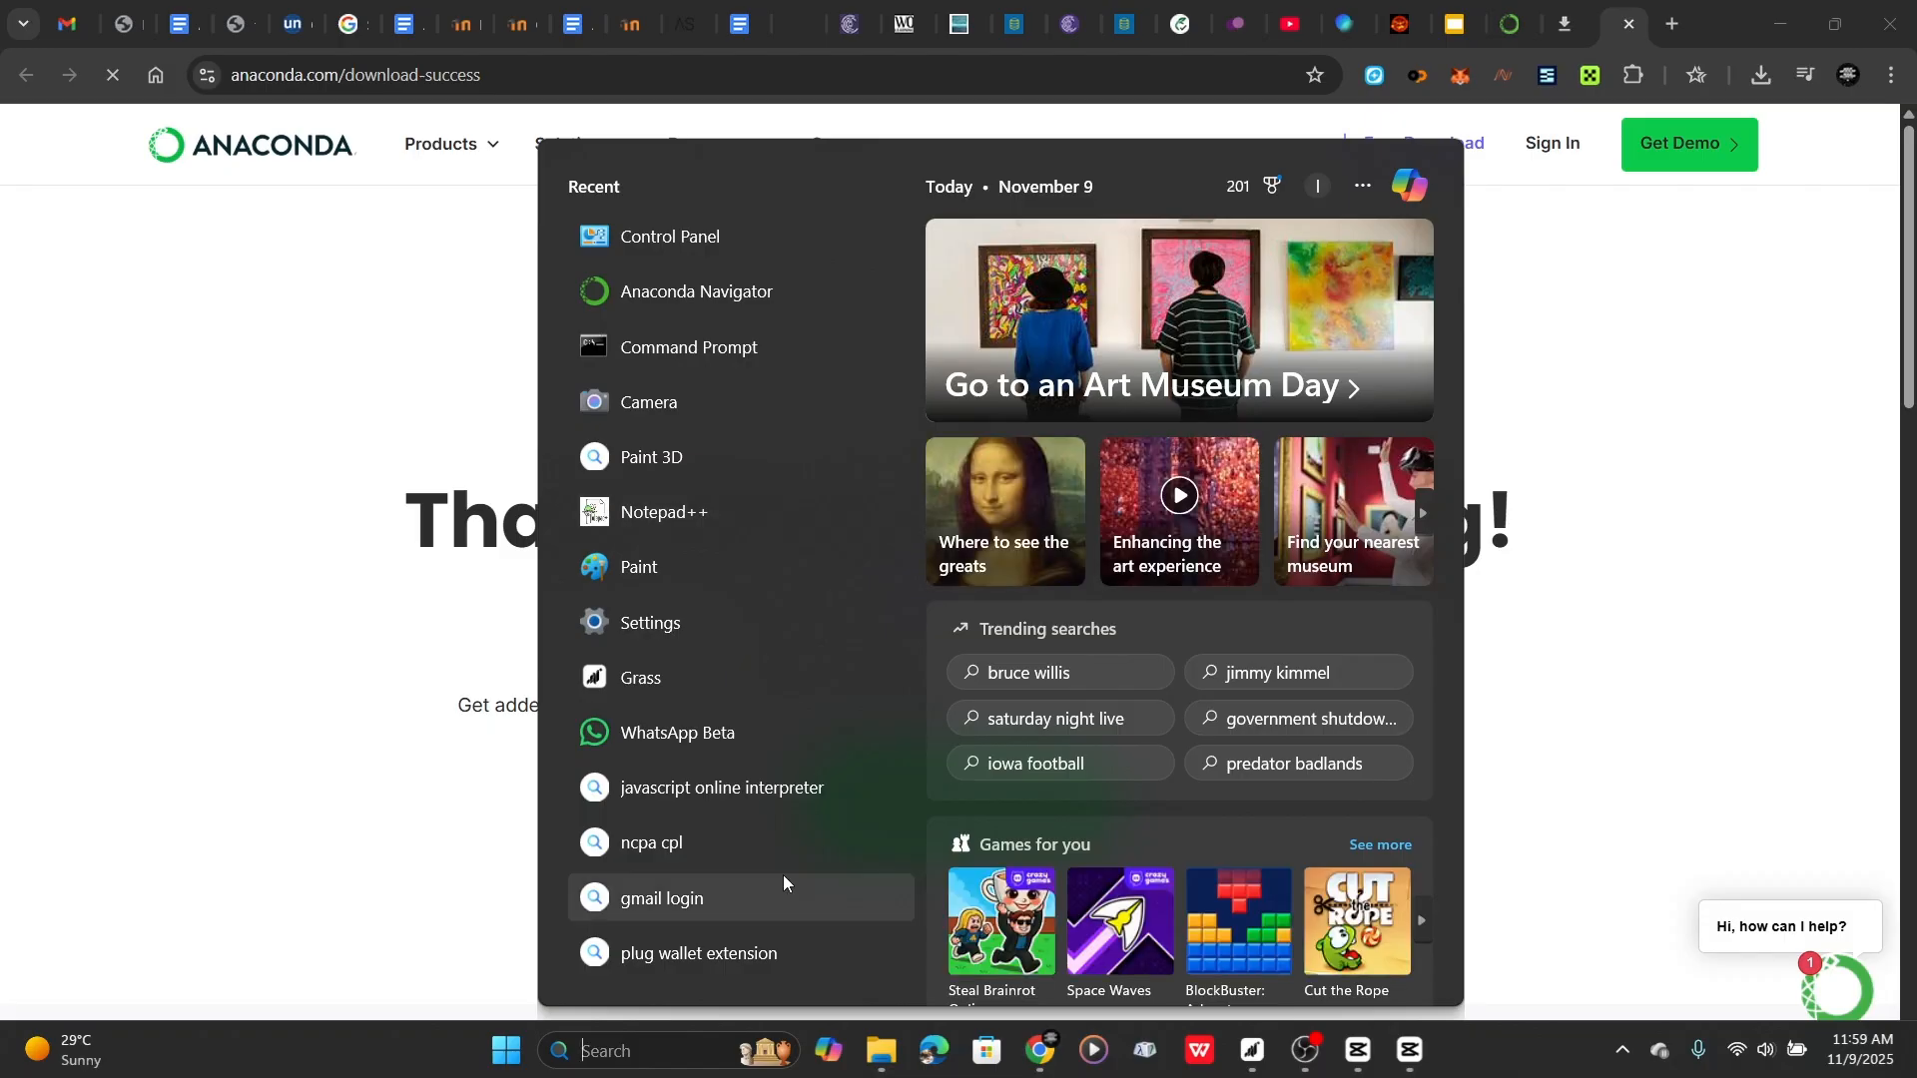
text(ana)
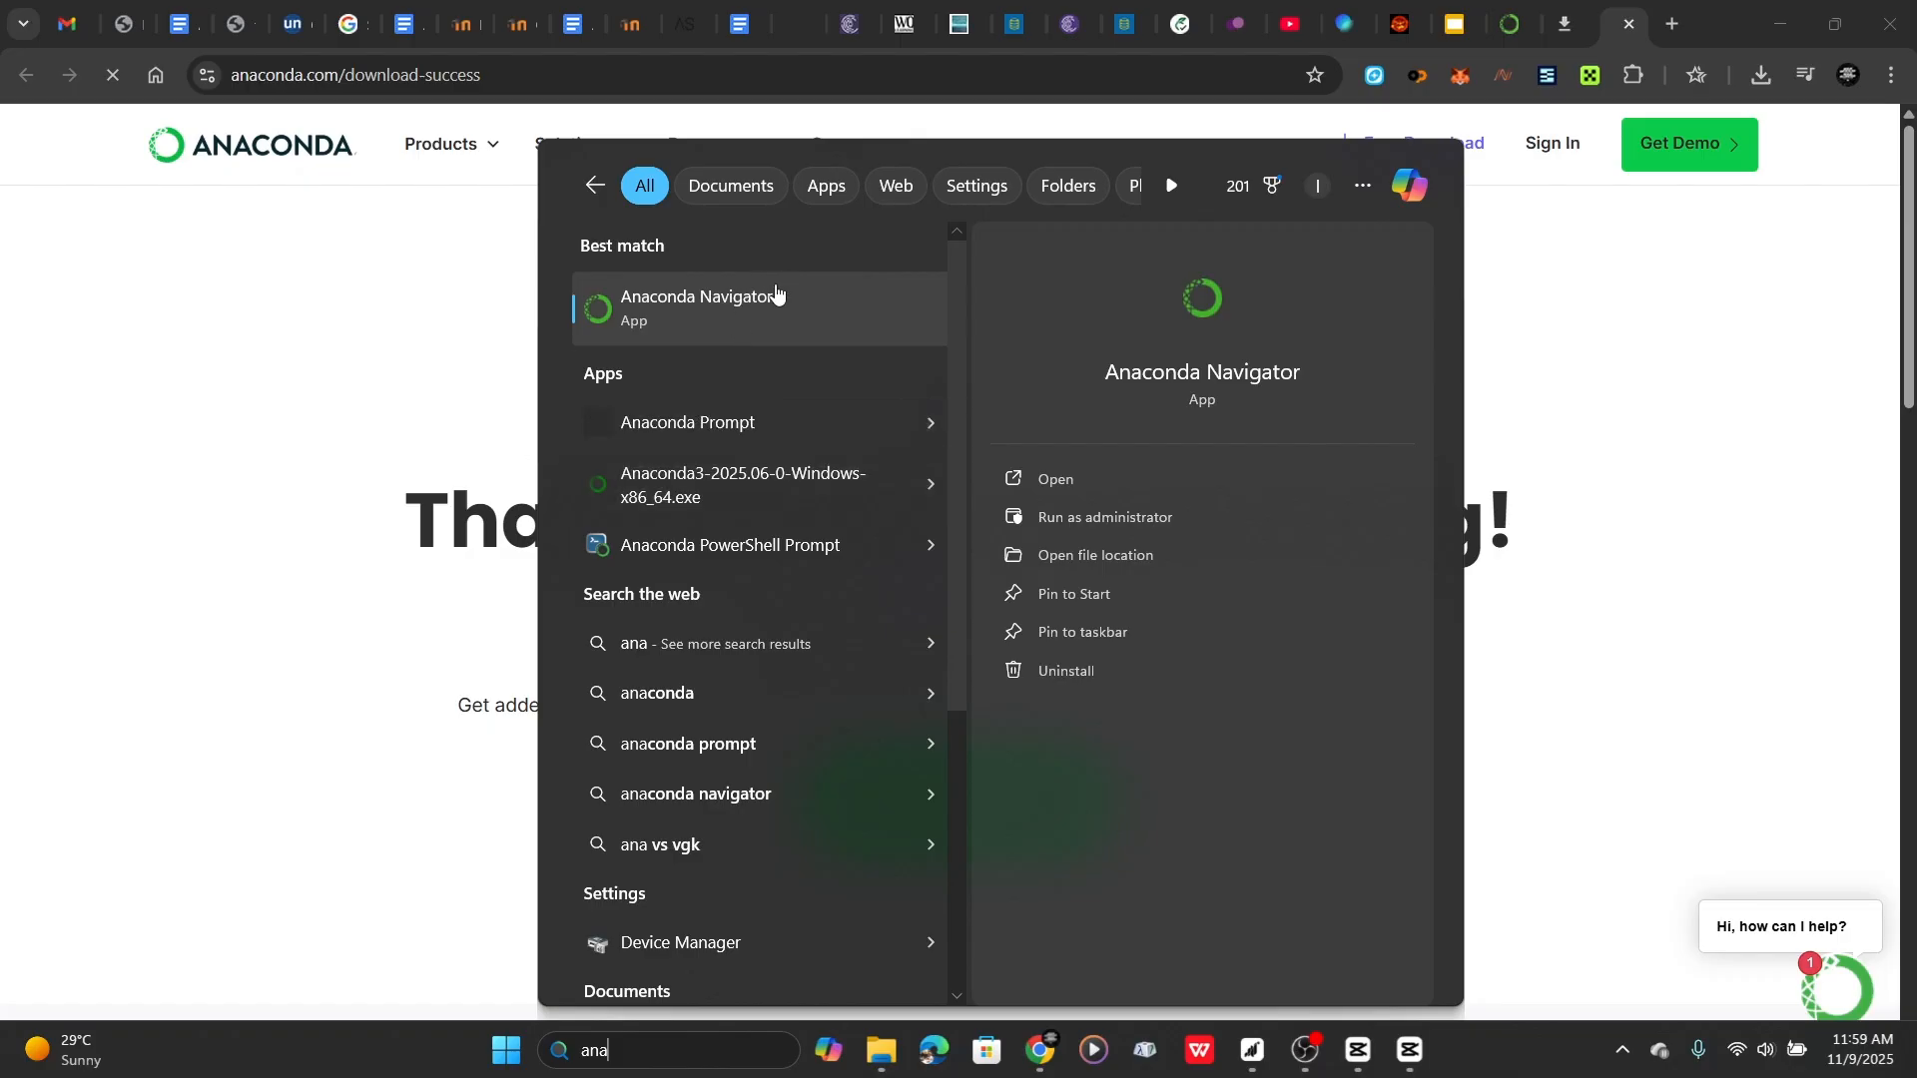
click(1073, 478)
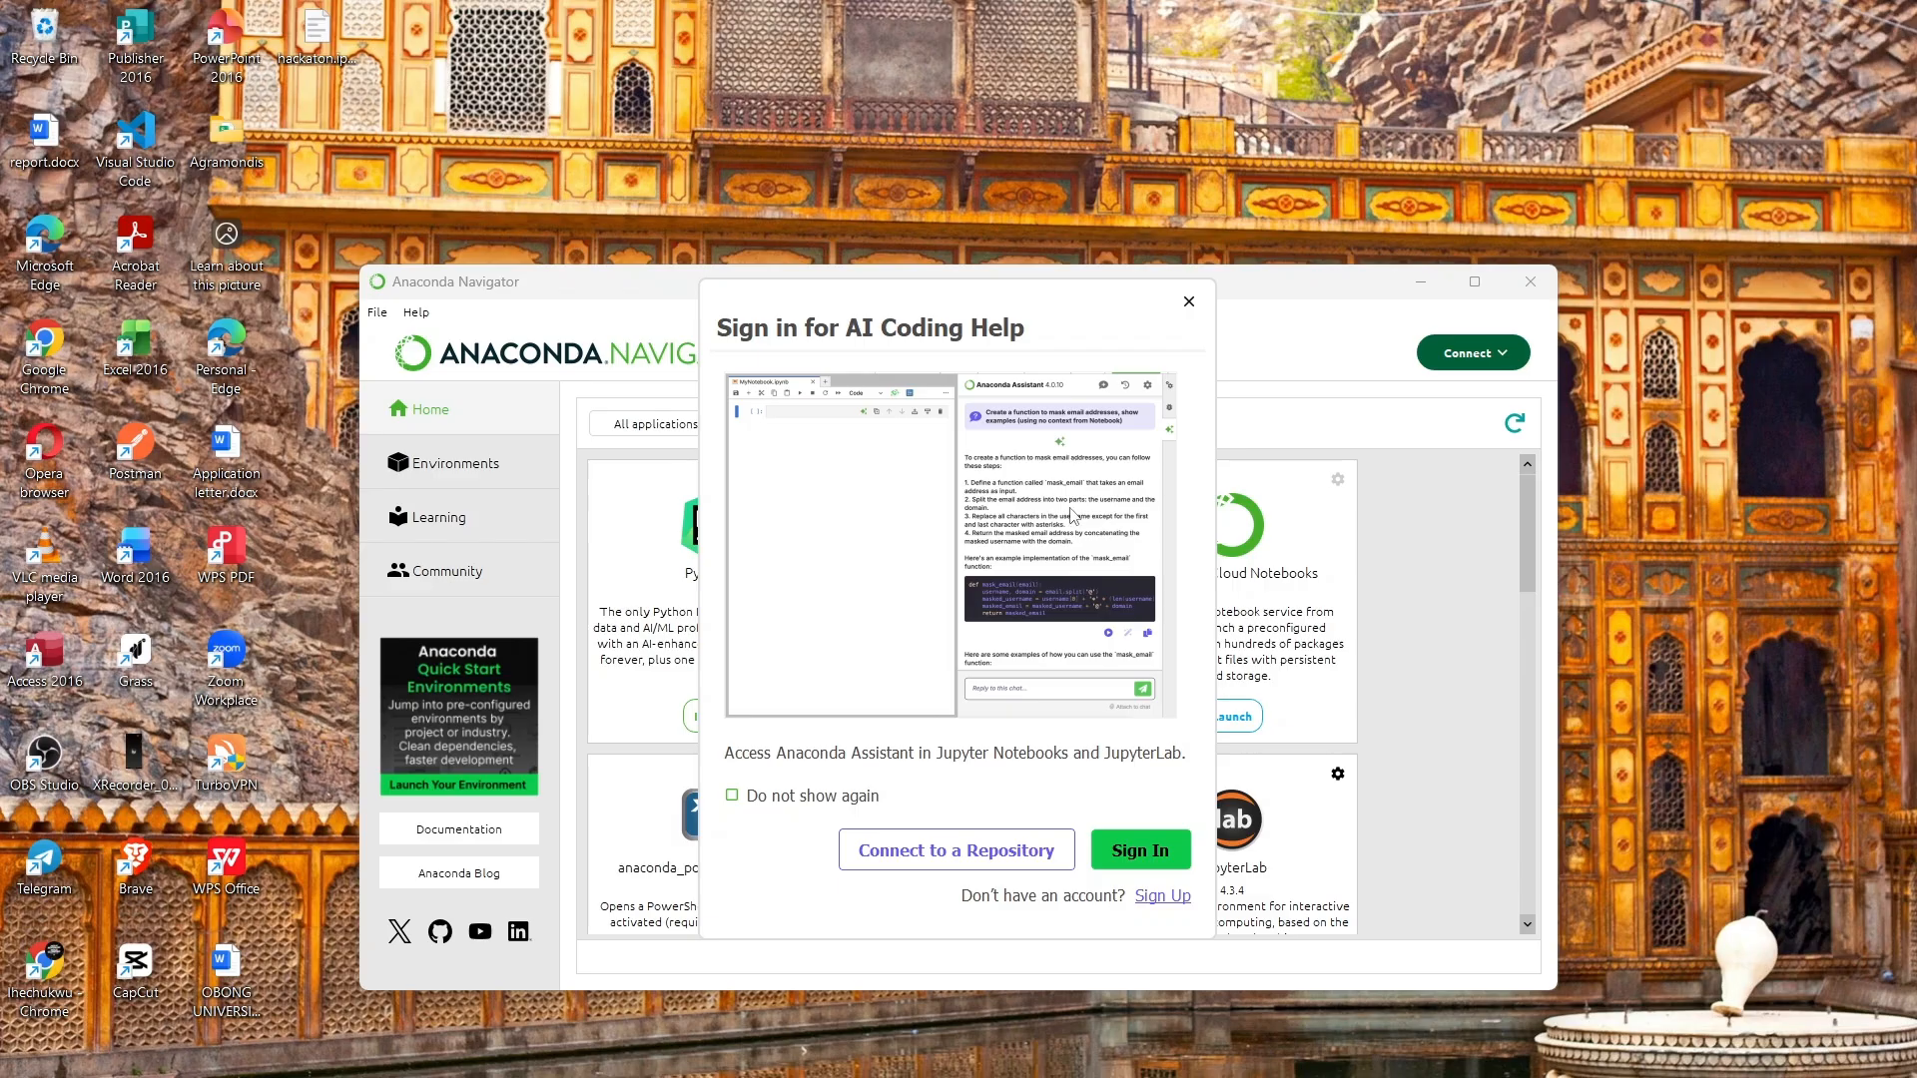
- Dismiss the sign-in prompt, maximise Navigator and scroll to the Jupyter Notebook tile
click(1189, 301)
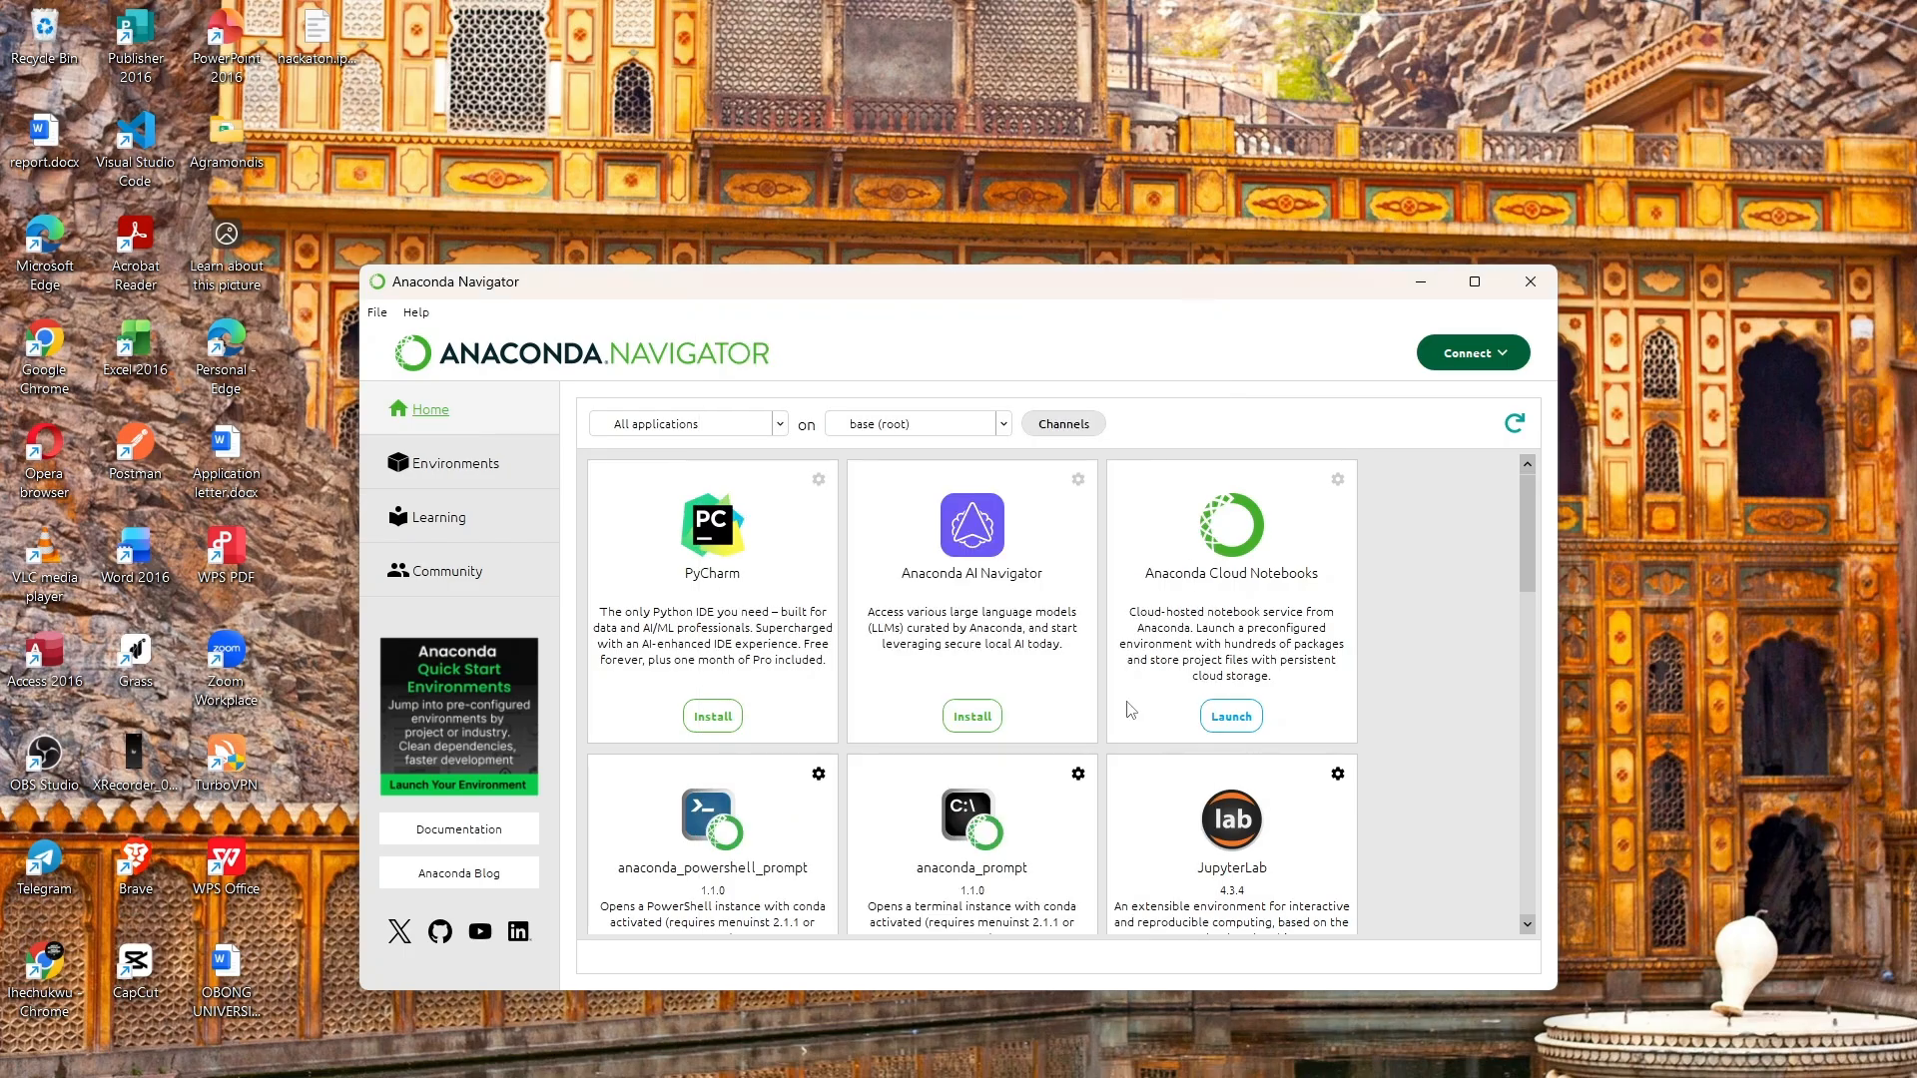
click(1475, 281)
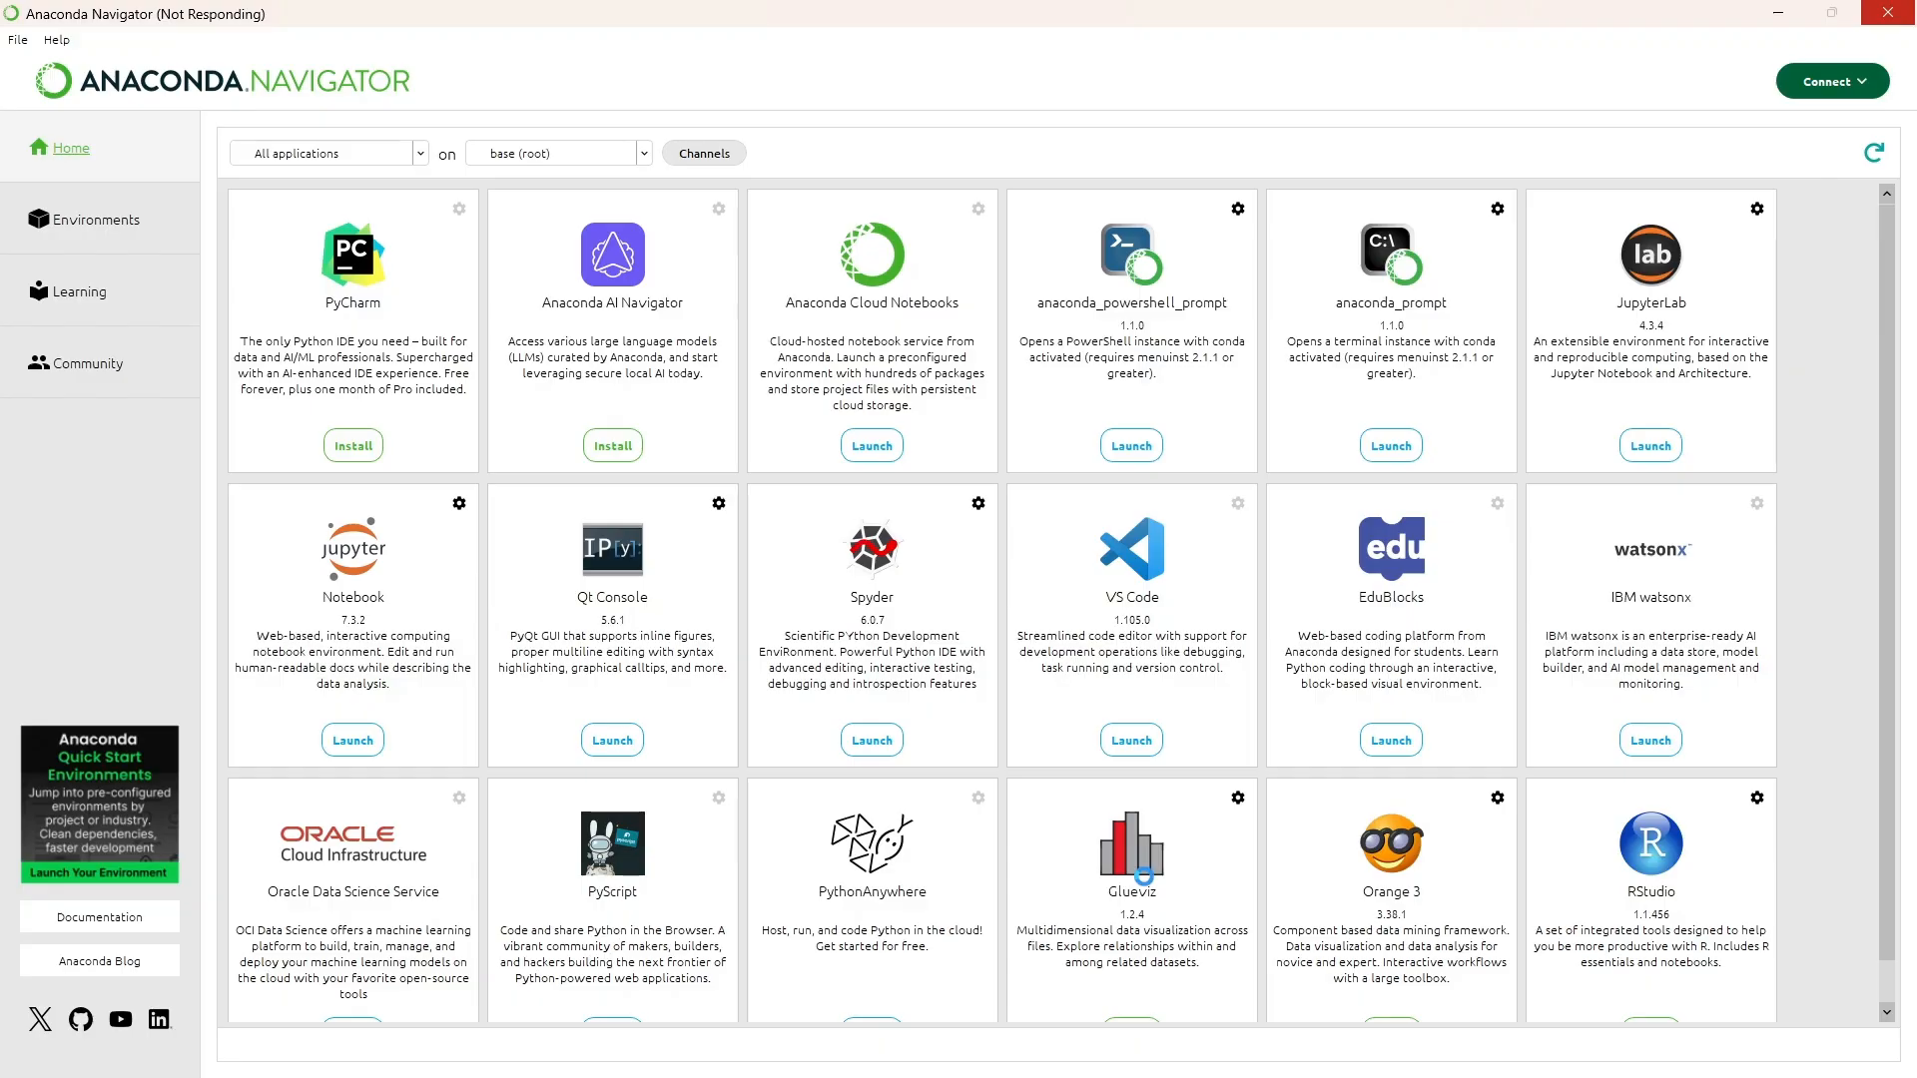
scroll(1069, 726, down, 1)
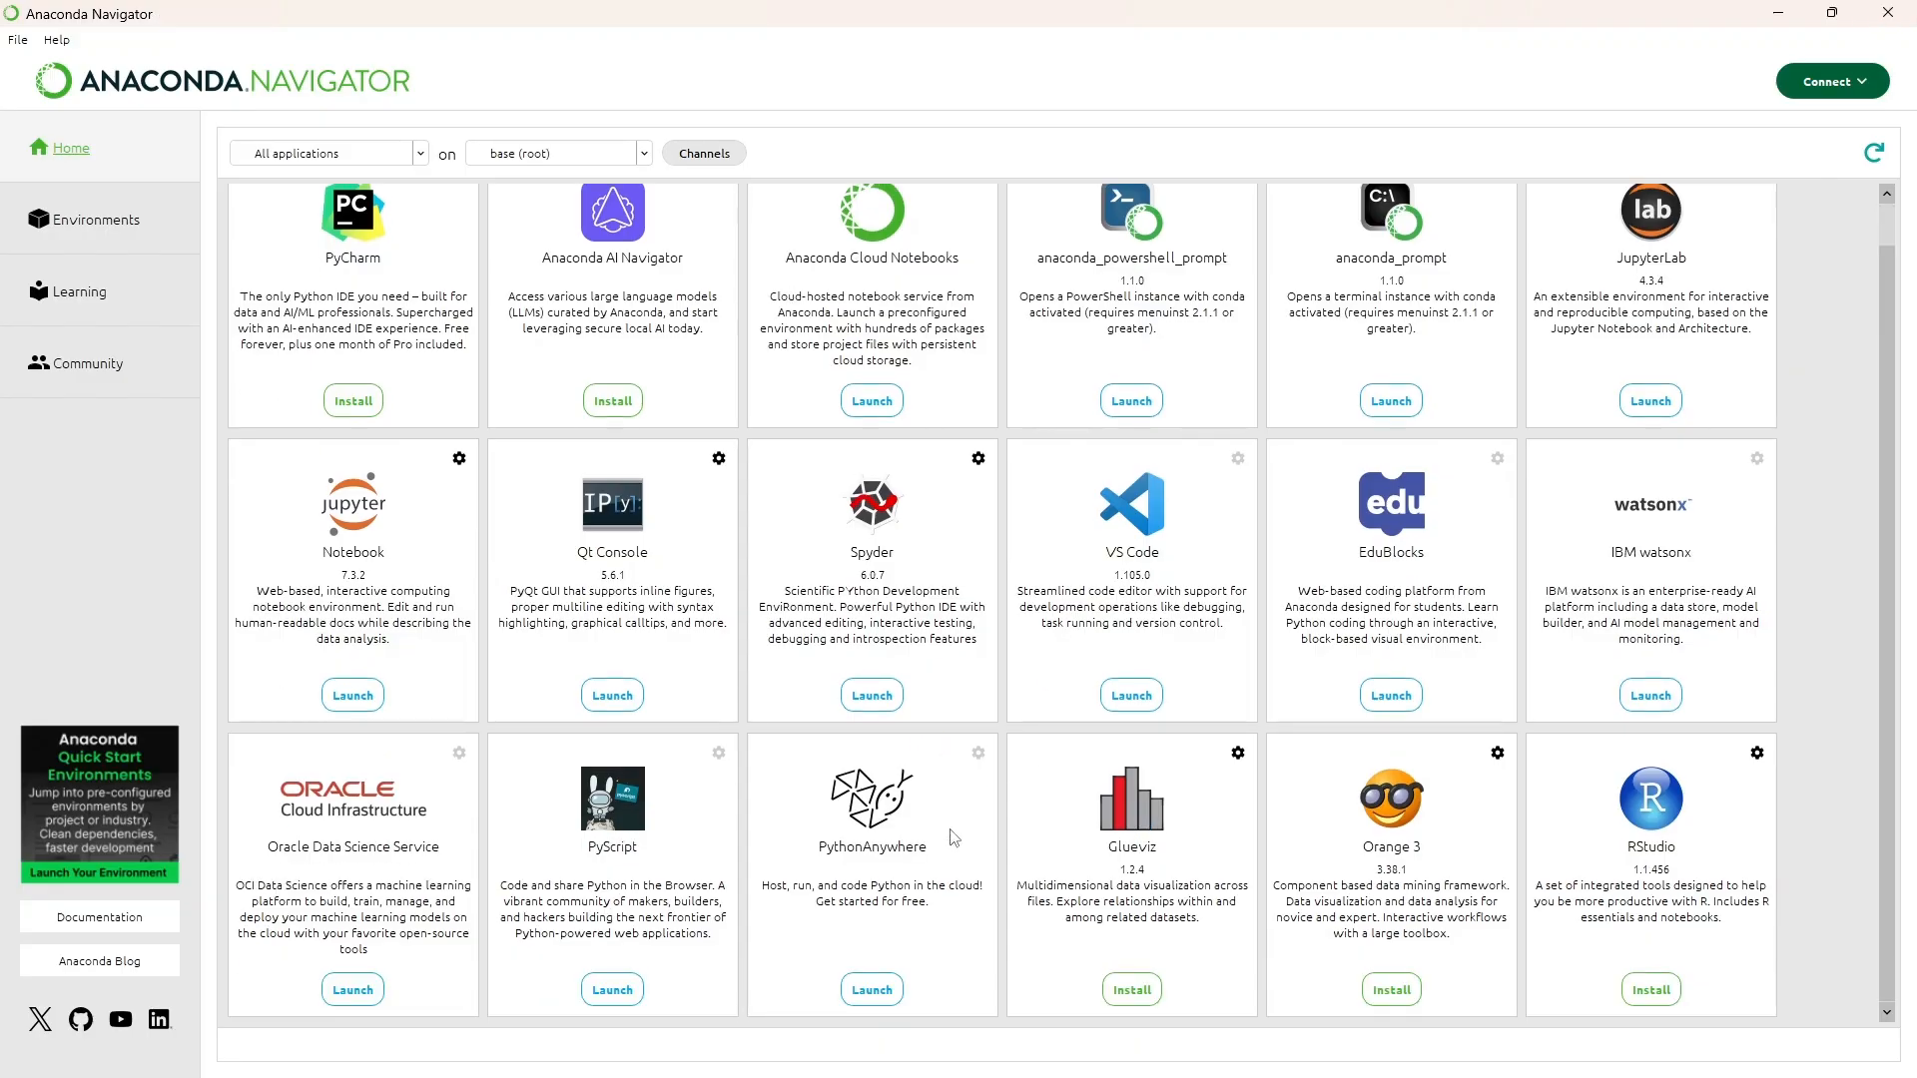
scroll(1506, 434, up, 1)
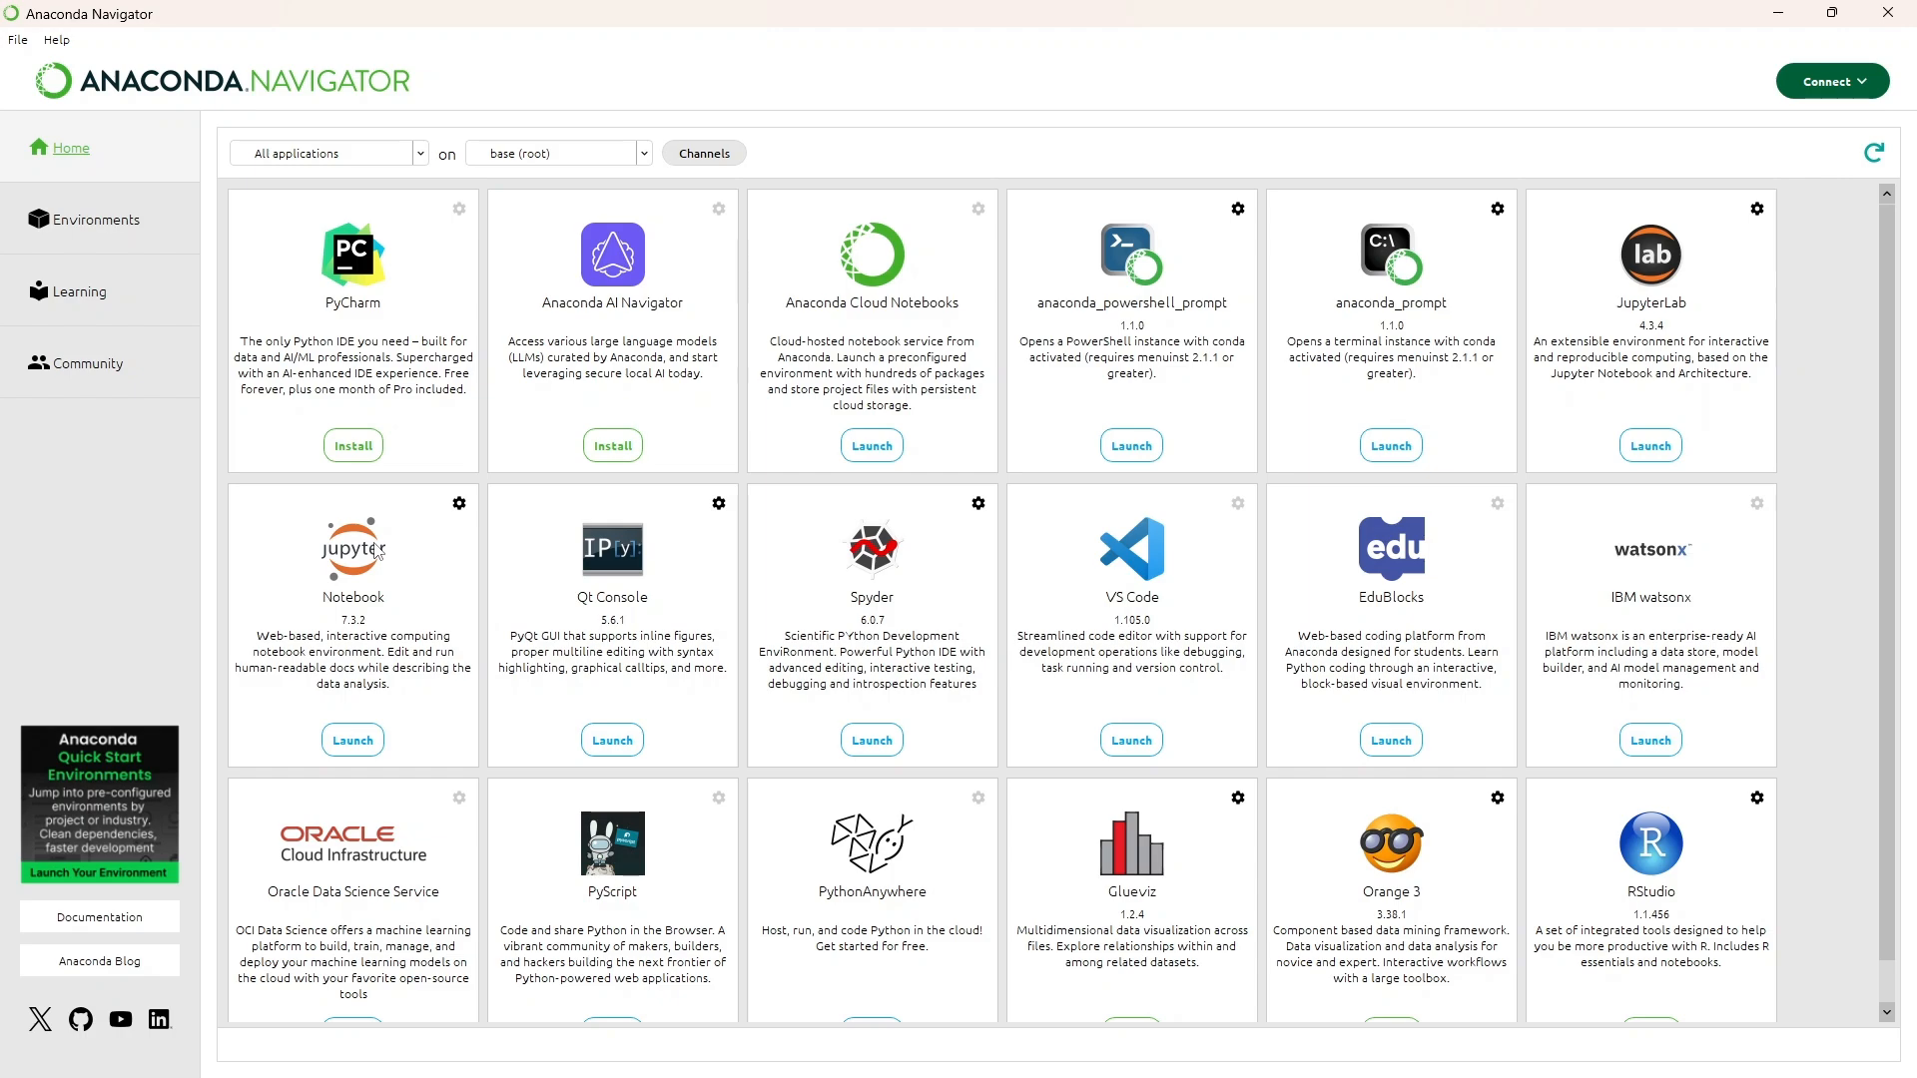
- Launch Jupyter Notebook 7.3.2 from its Navigator tile
click(342, 744)
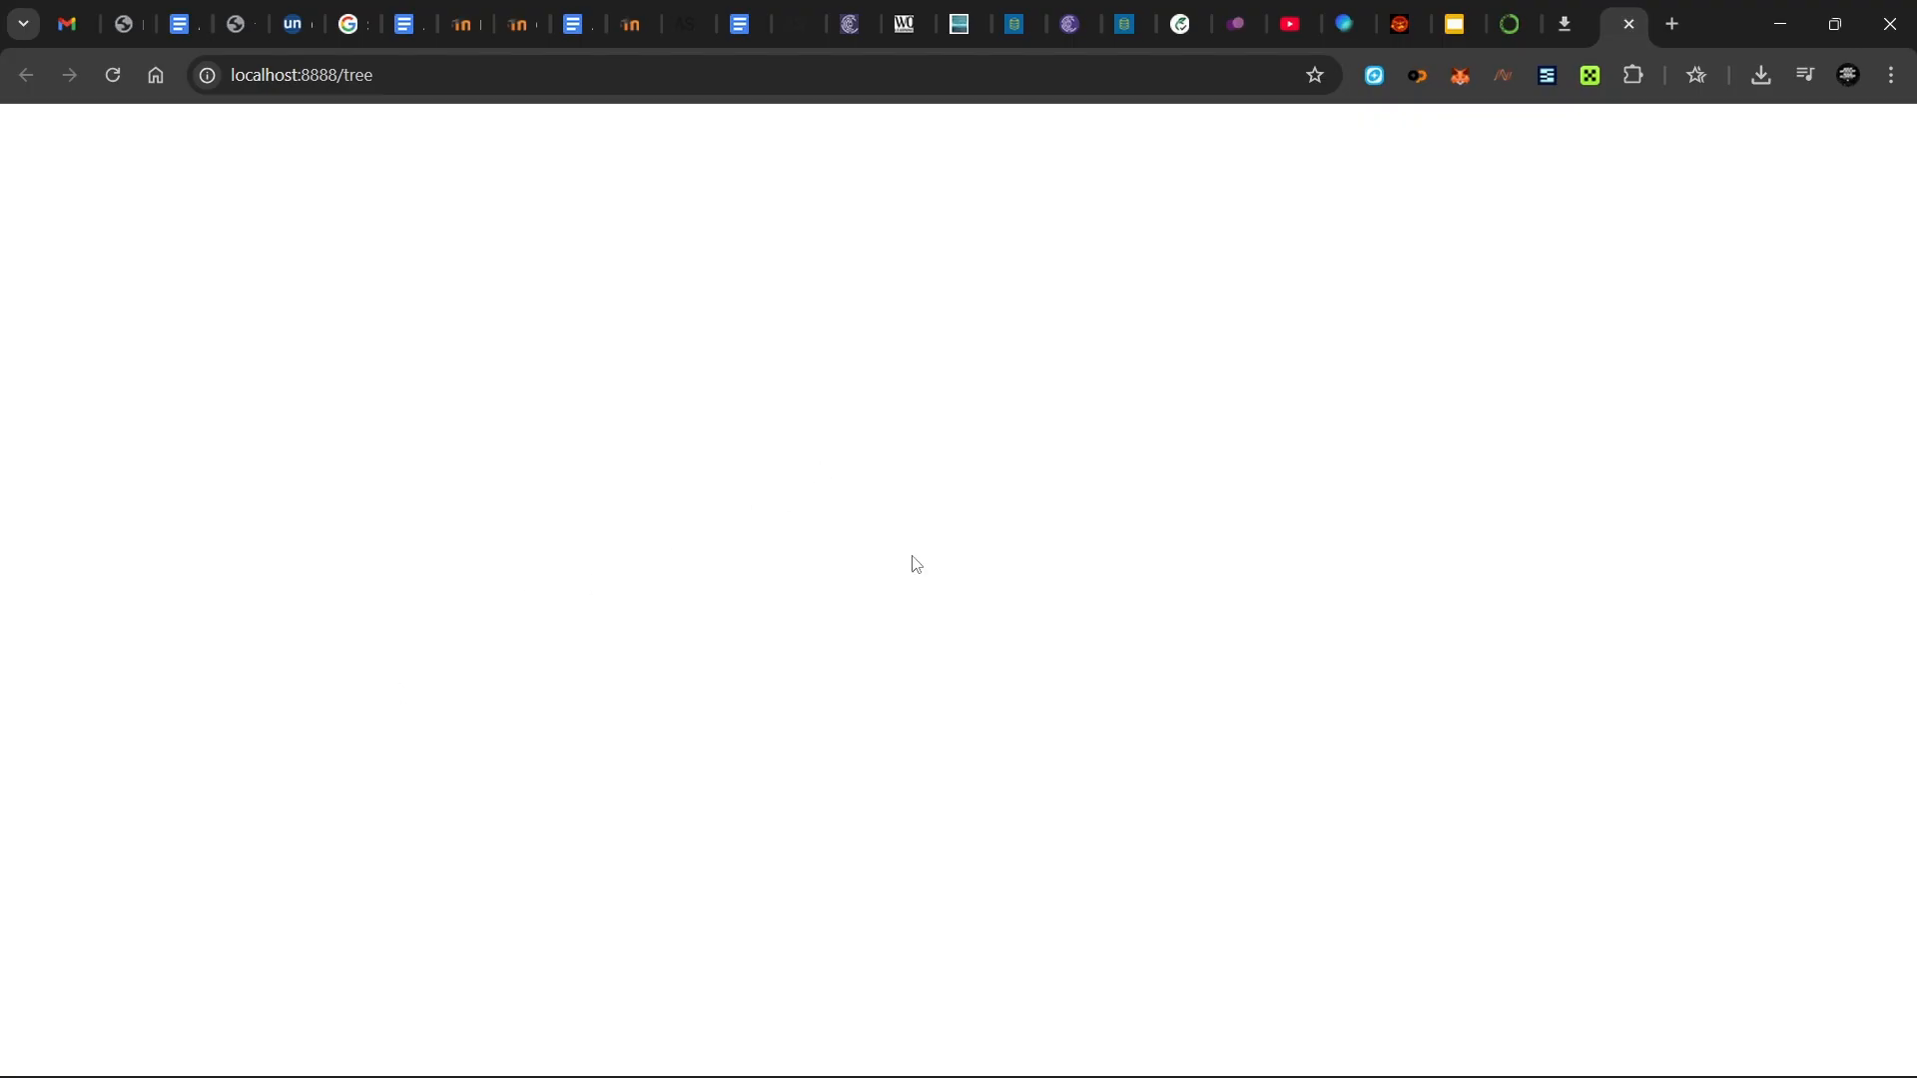
- Wait for the Jupyter file browser to finish loading at localhost:8888/tree
mouse_move(1273, 1072)
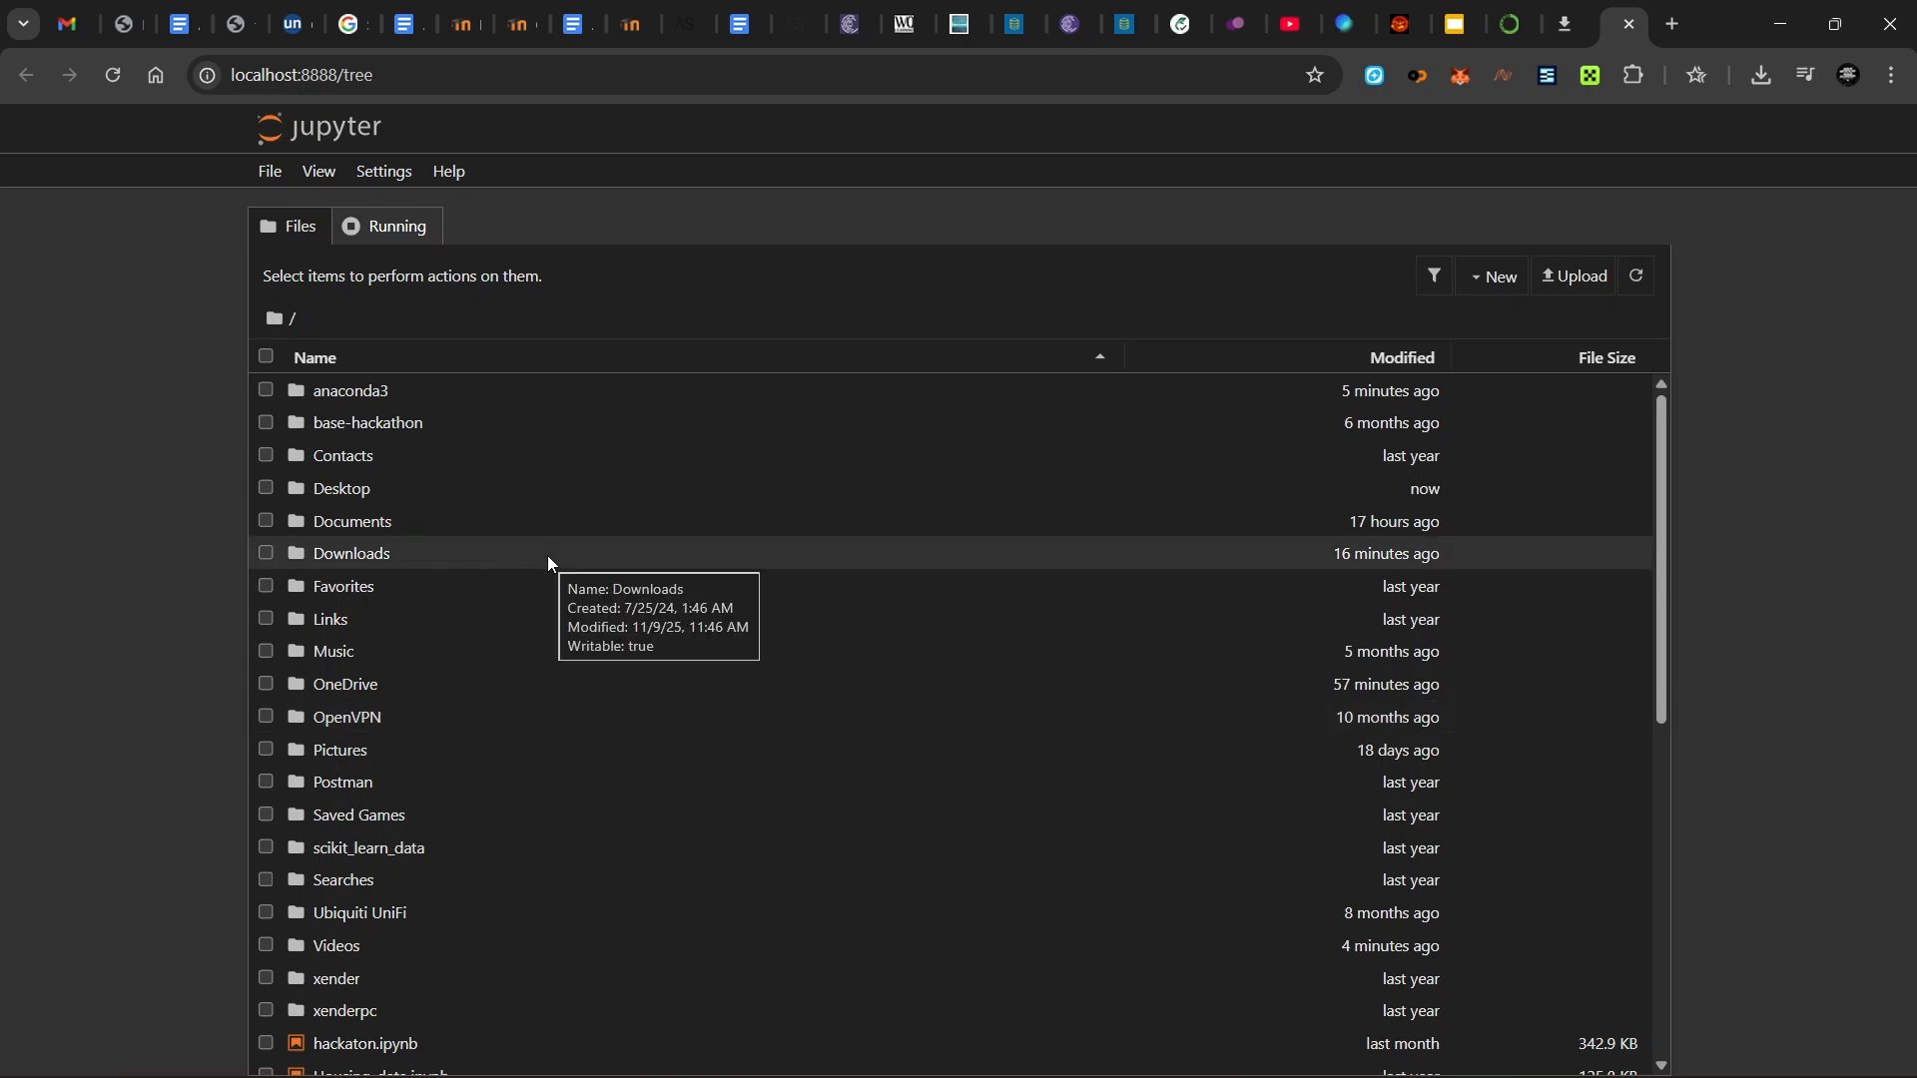
- Scroll through the home folder's file list, then open and close the File menu
scroll(549, 559, down, 3)
scroll(549, 562, down, 3)
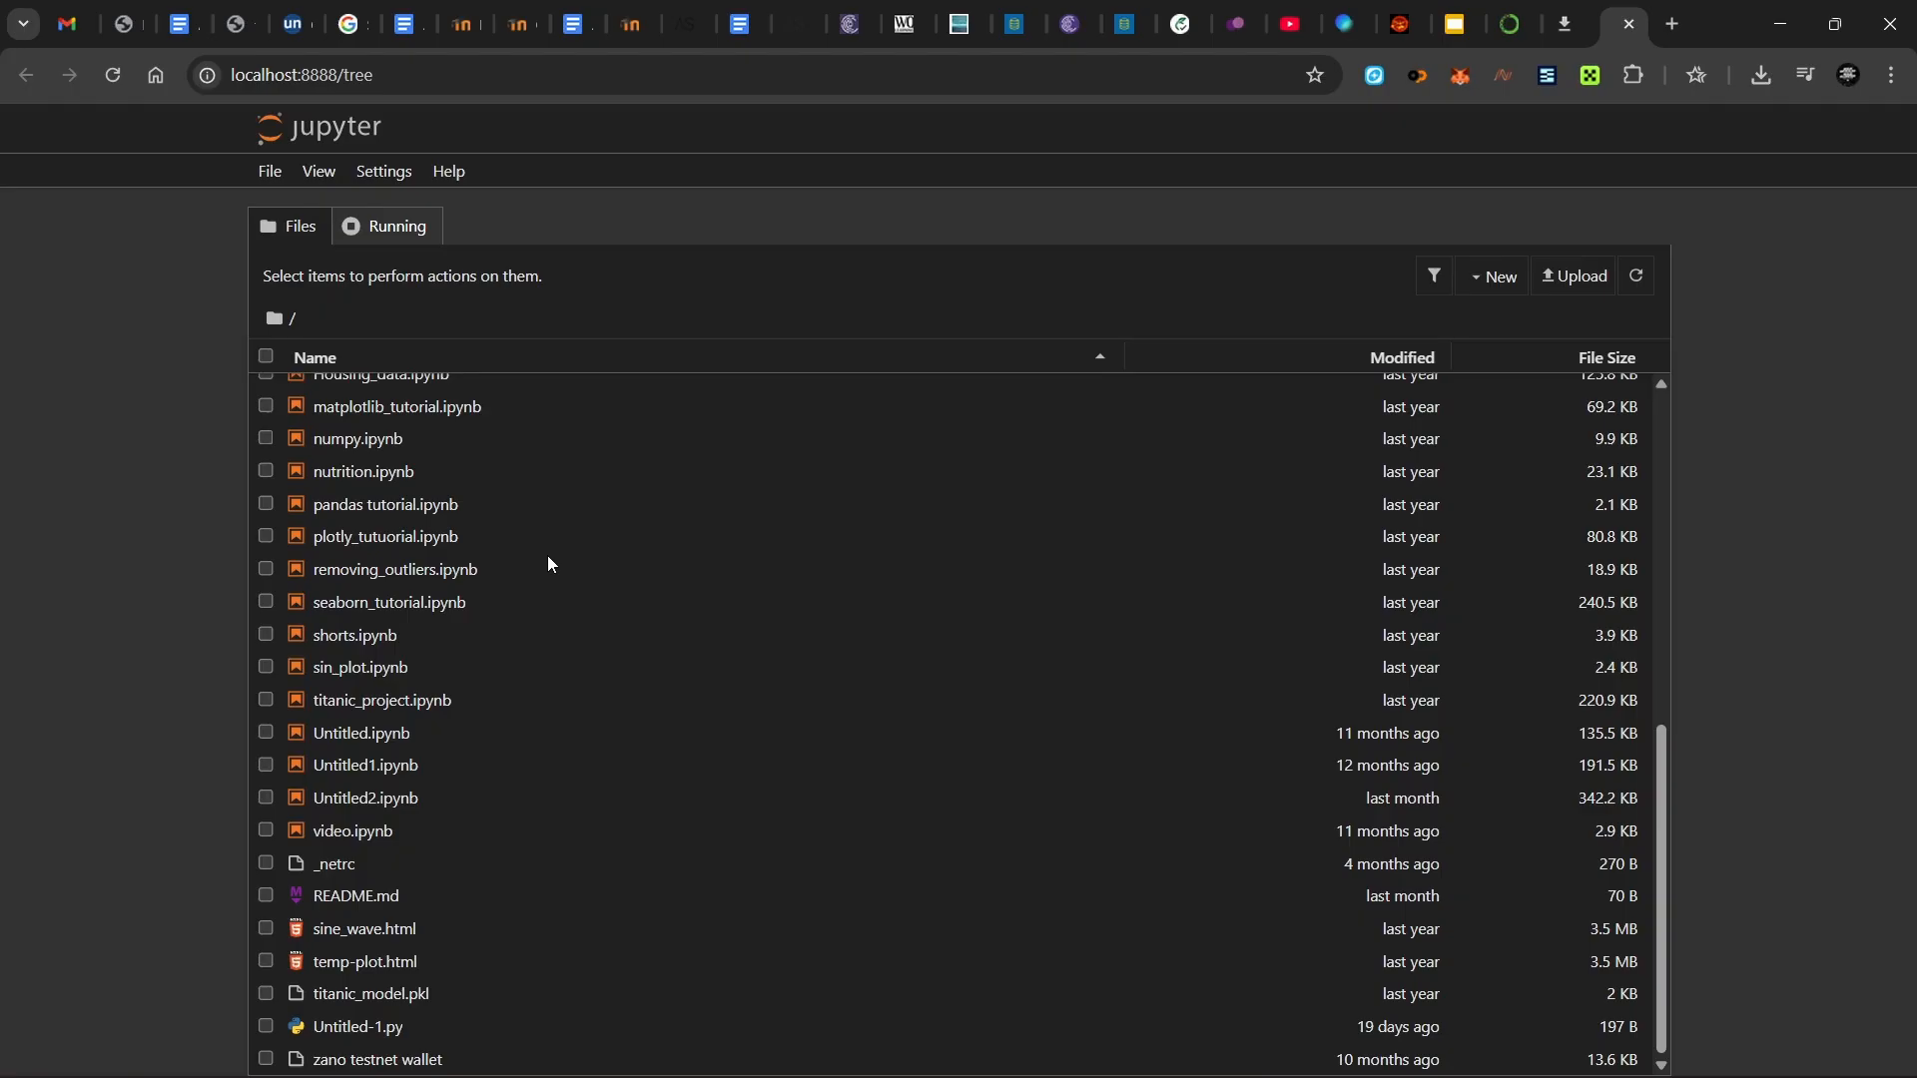
scroll(551, 565, up, 6)
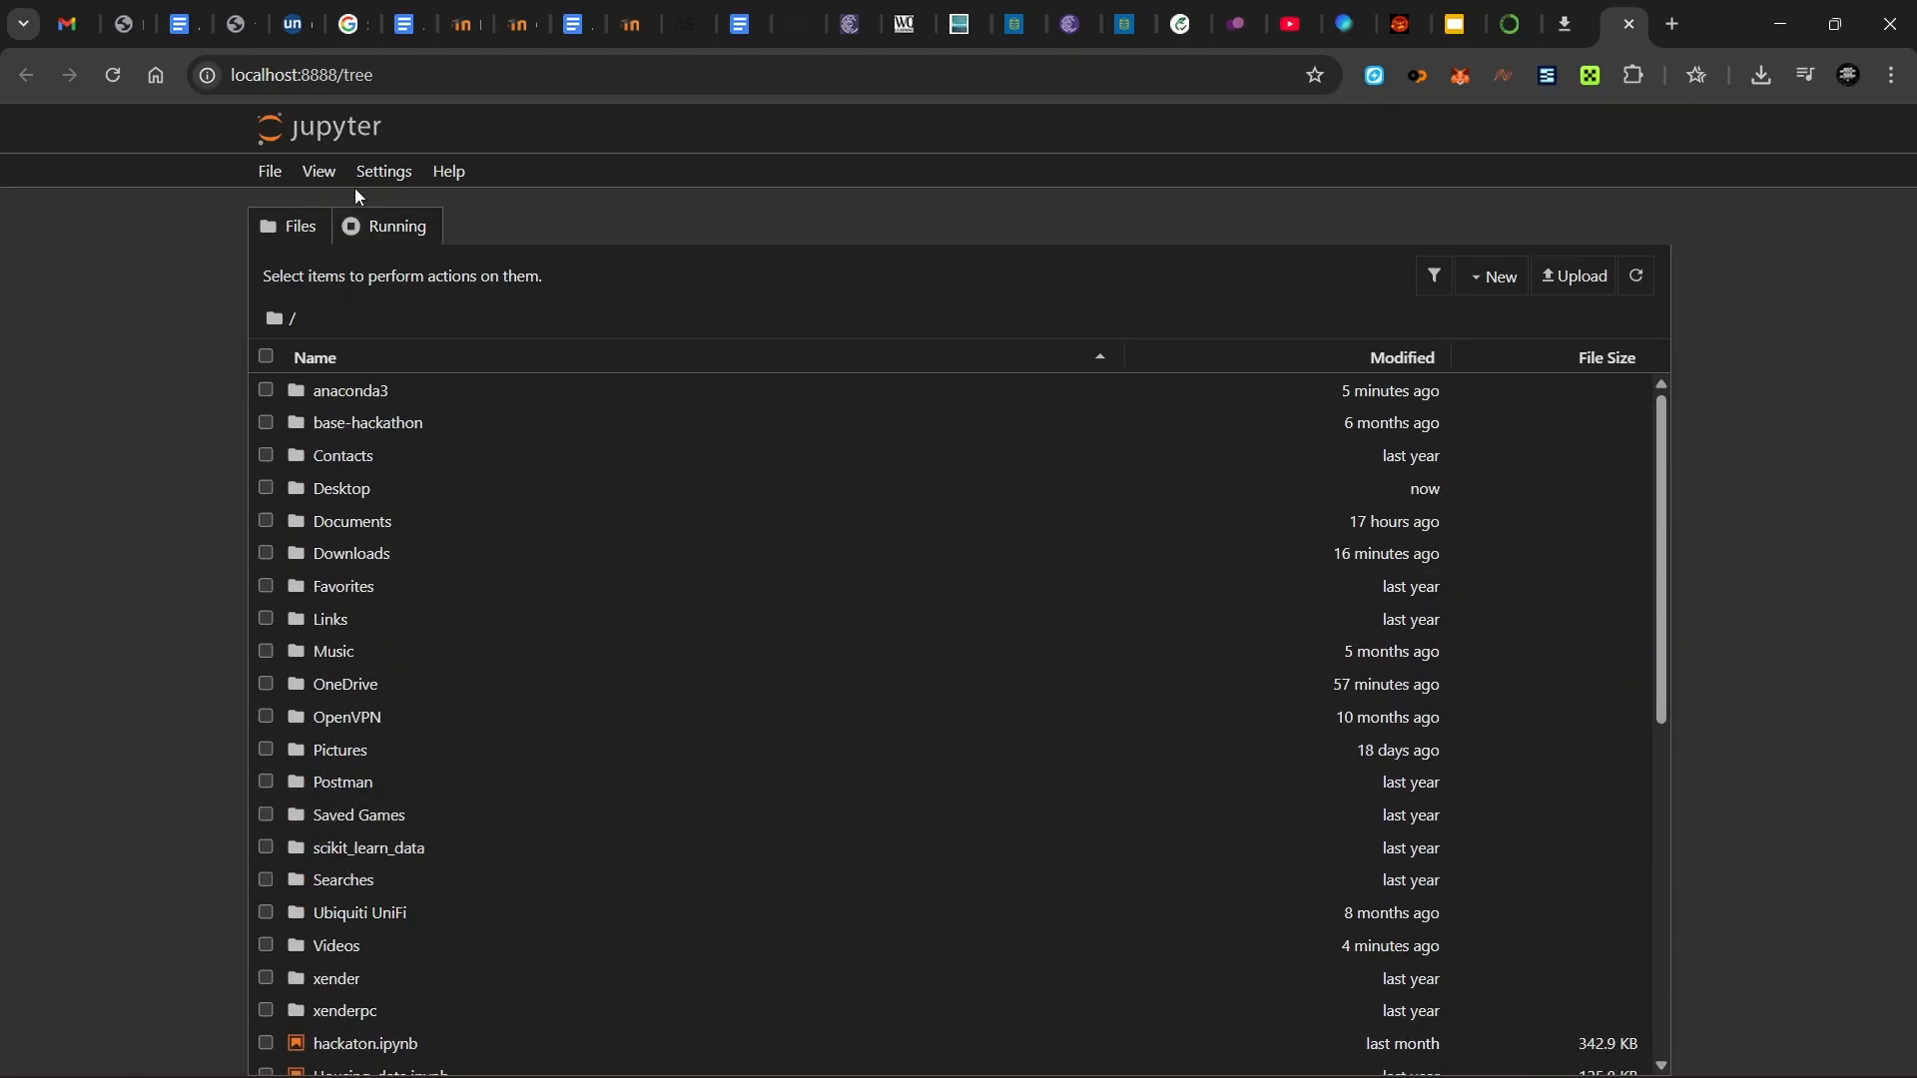
click(275, 177)
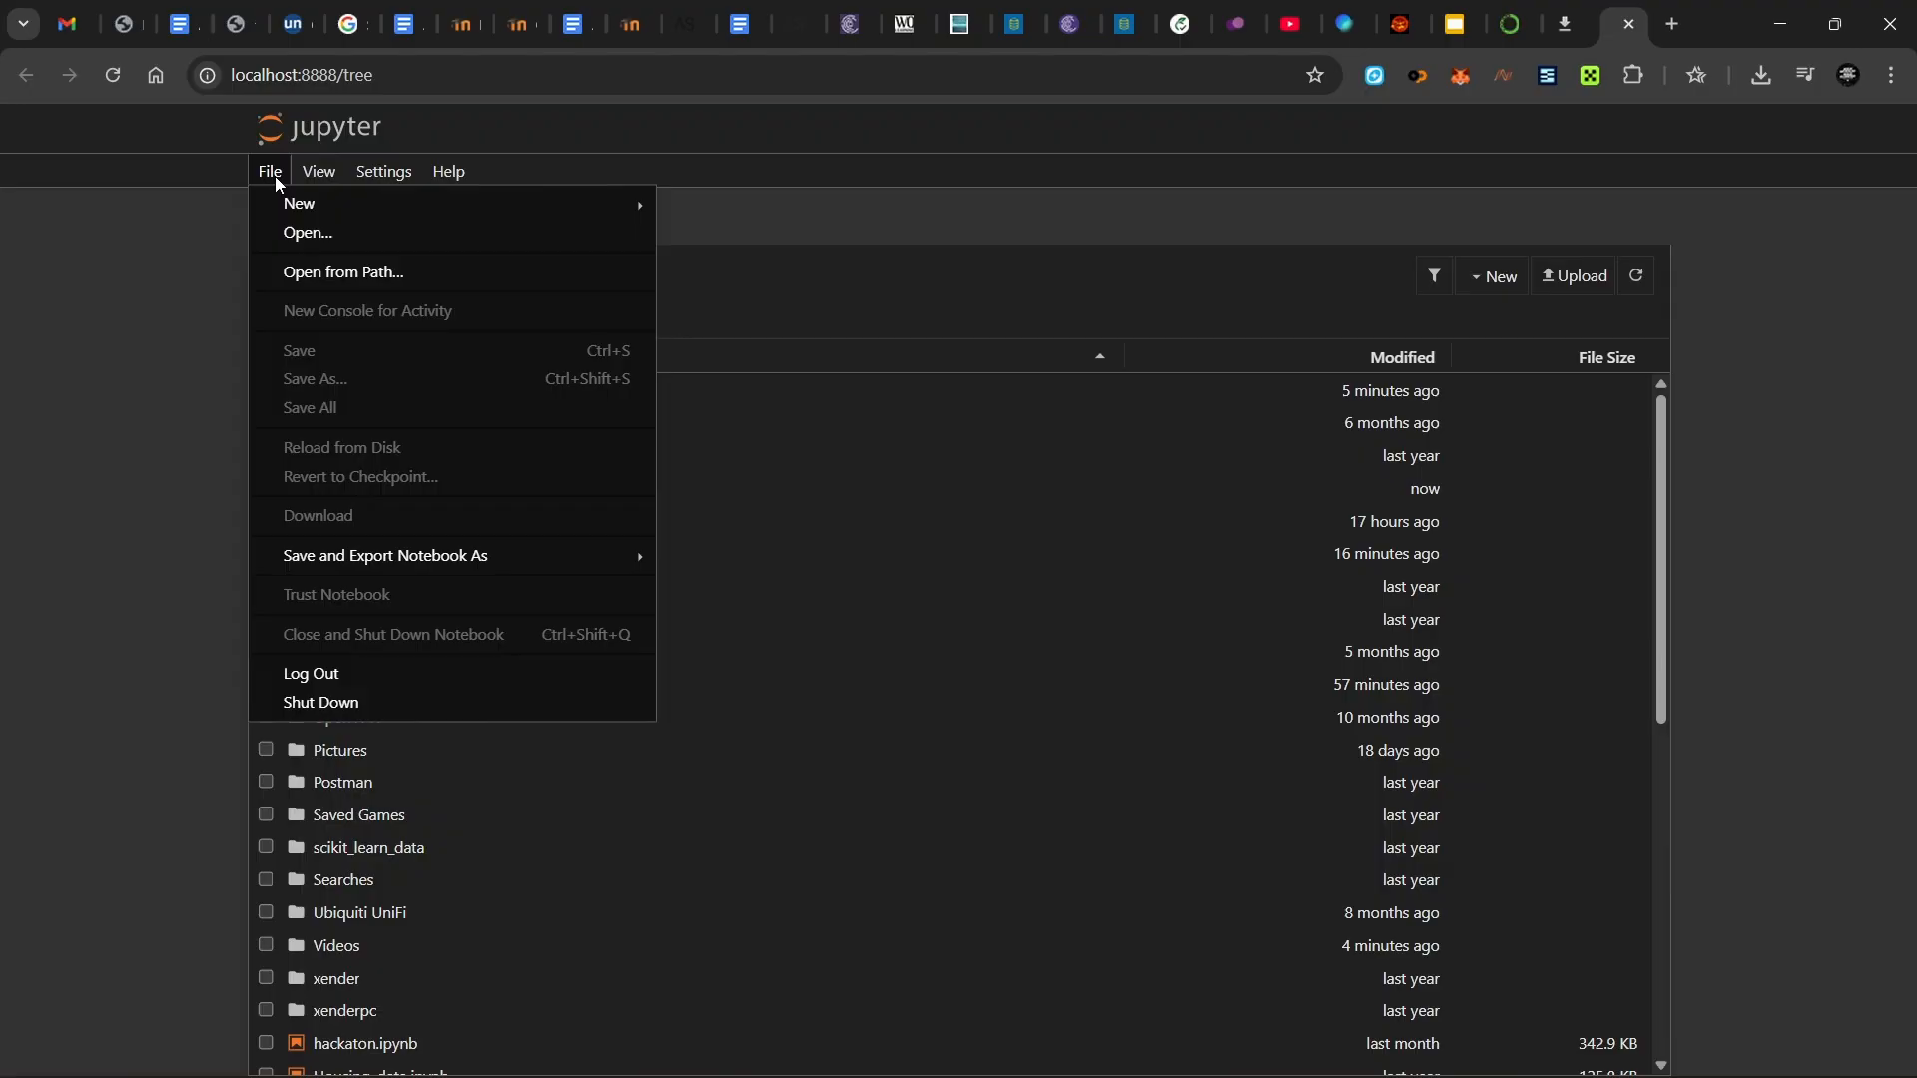
click(196, 206)
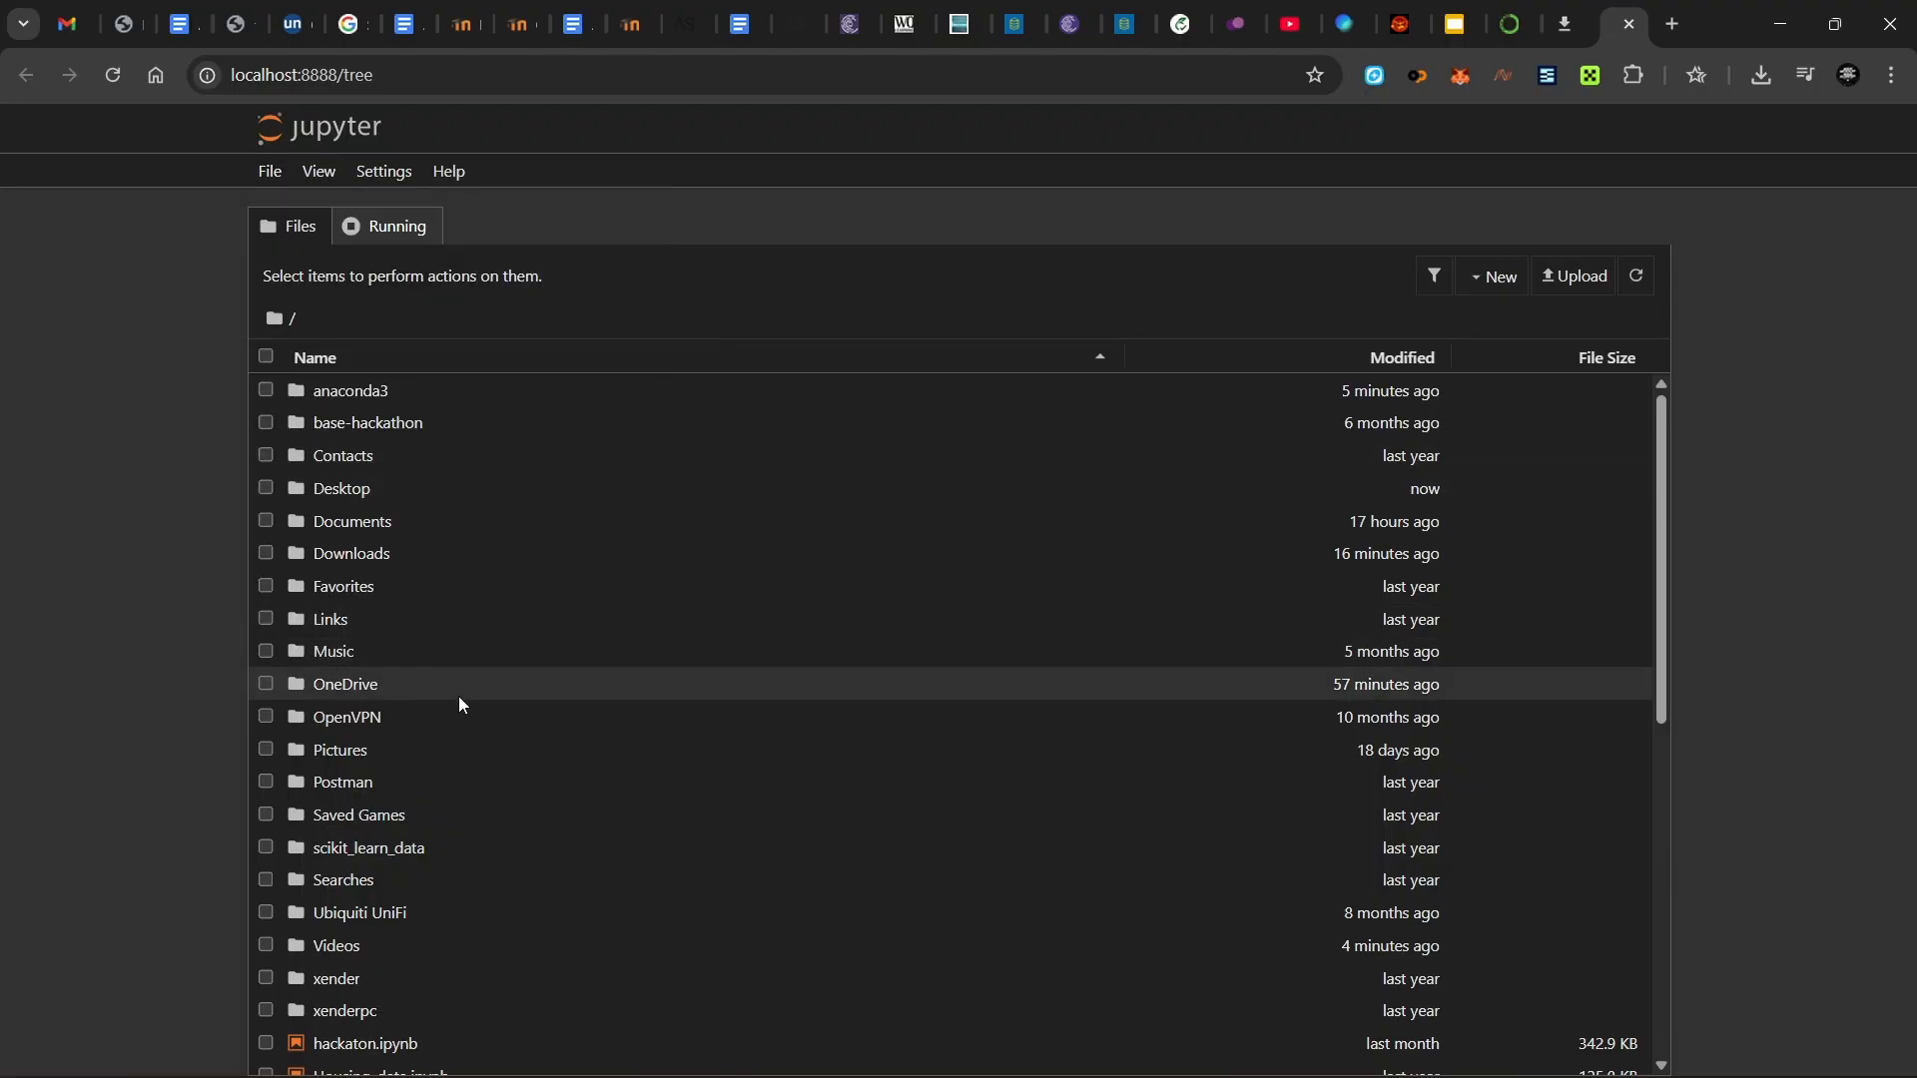
- Return to the Documents folder from CPY_SAVES using the Documents breadcrumb
click(365, 533)
click(365, 533)
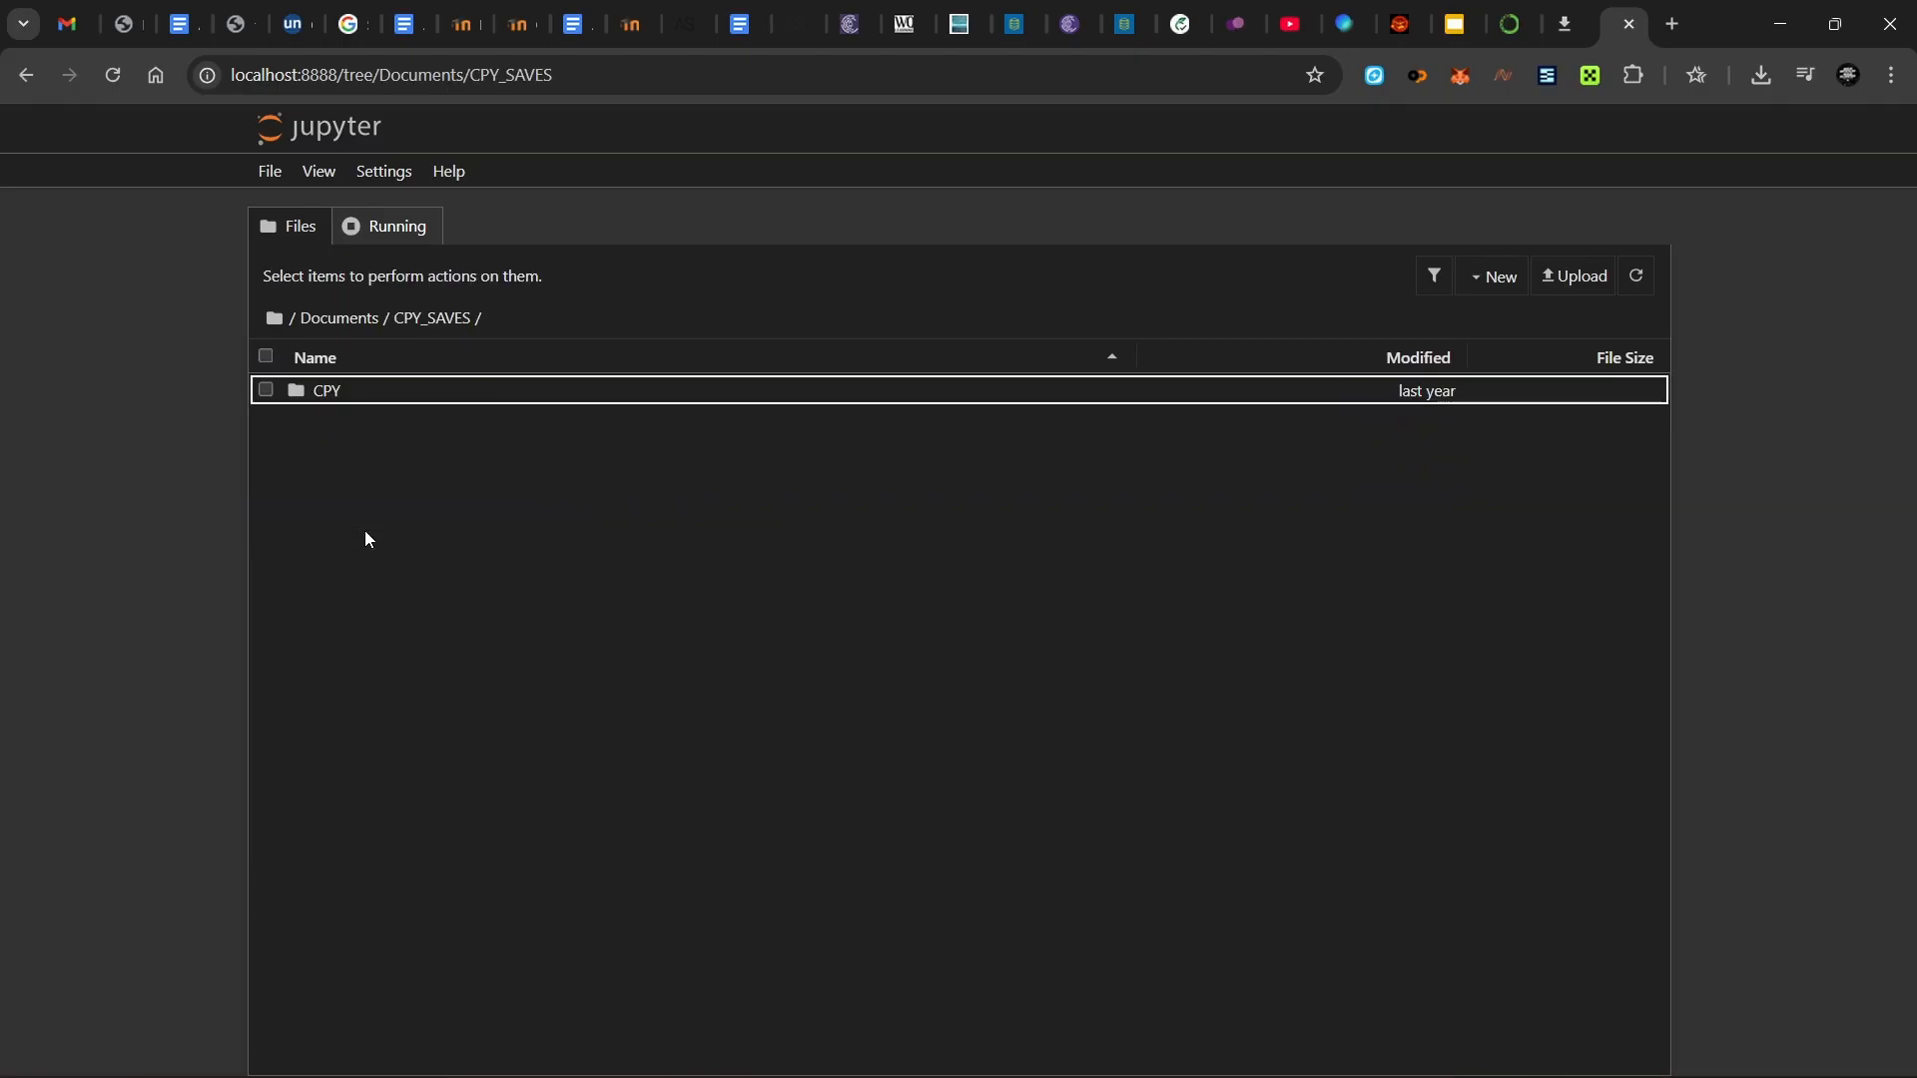
click(350, 323)
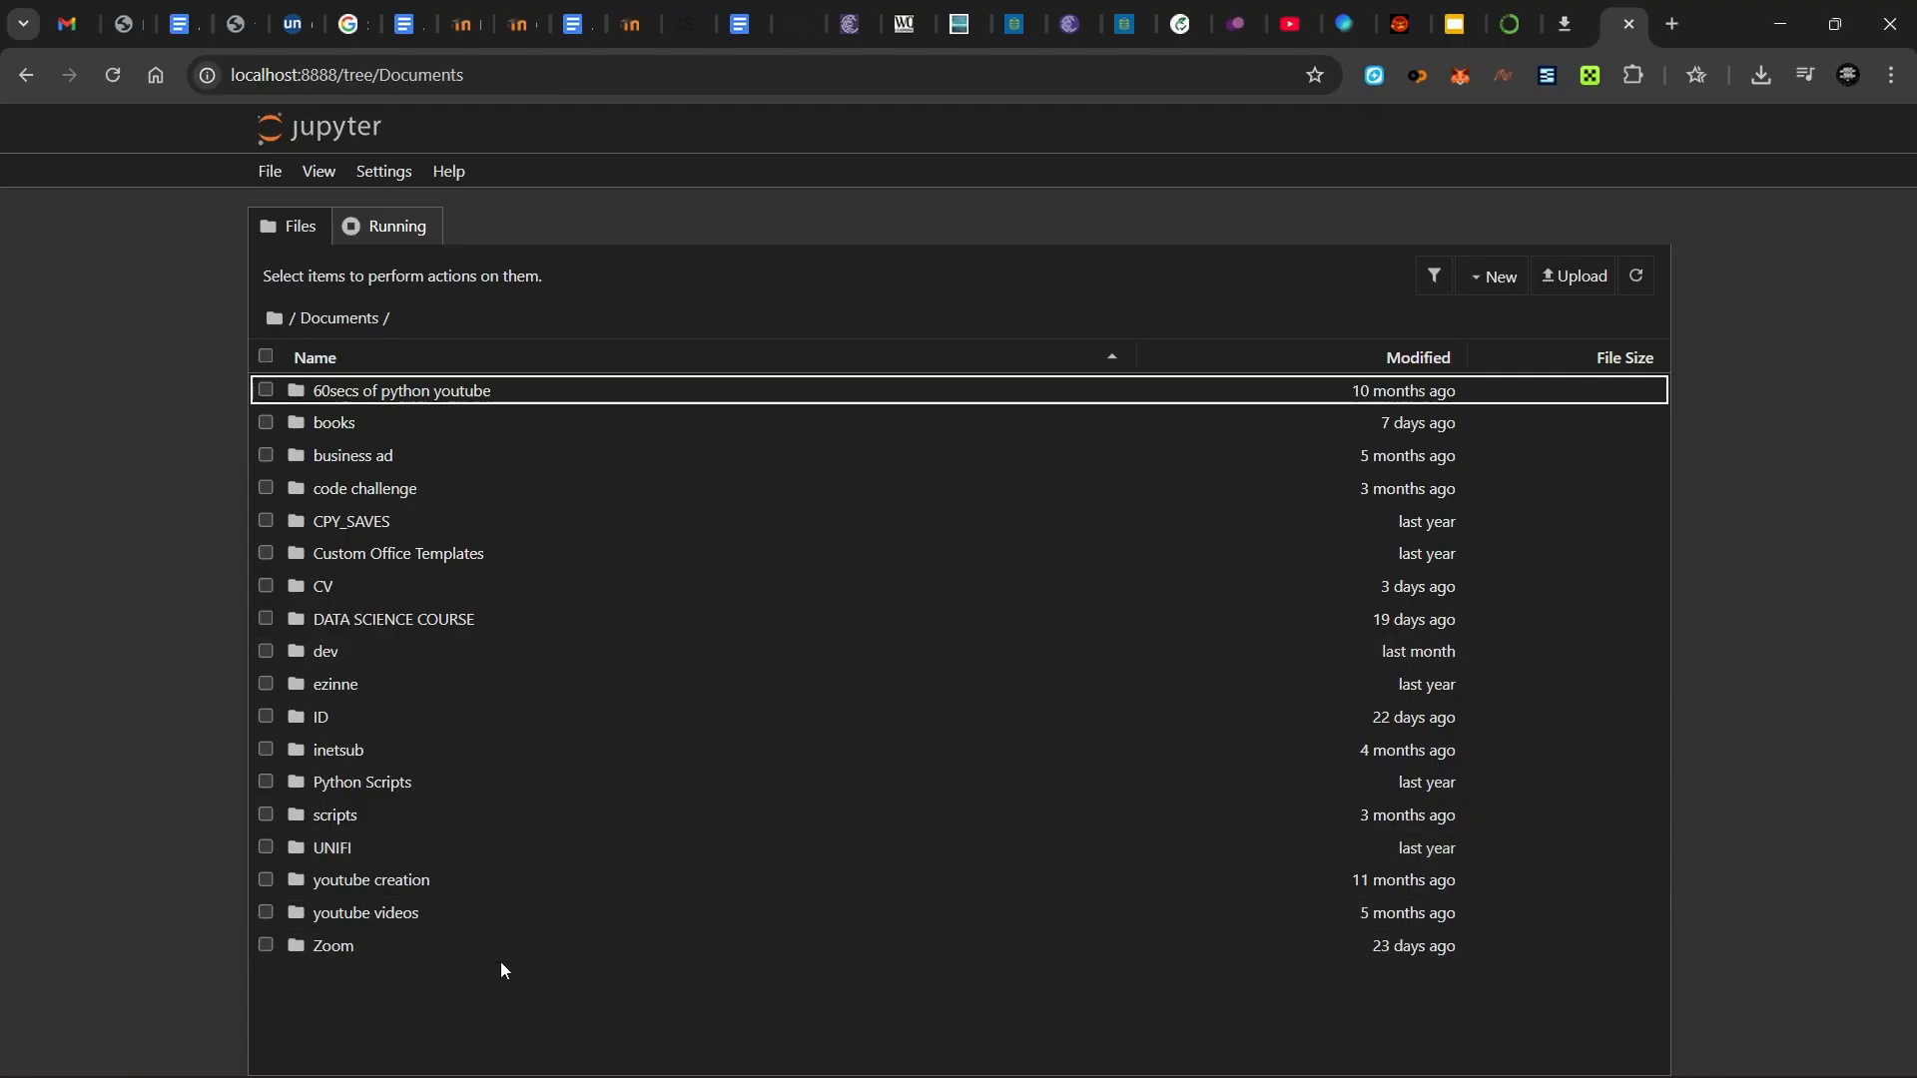
- Add a new folder in Documents named 'Data Science Tutorial', with no trailing space
click(1494, 290)
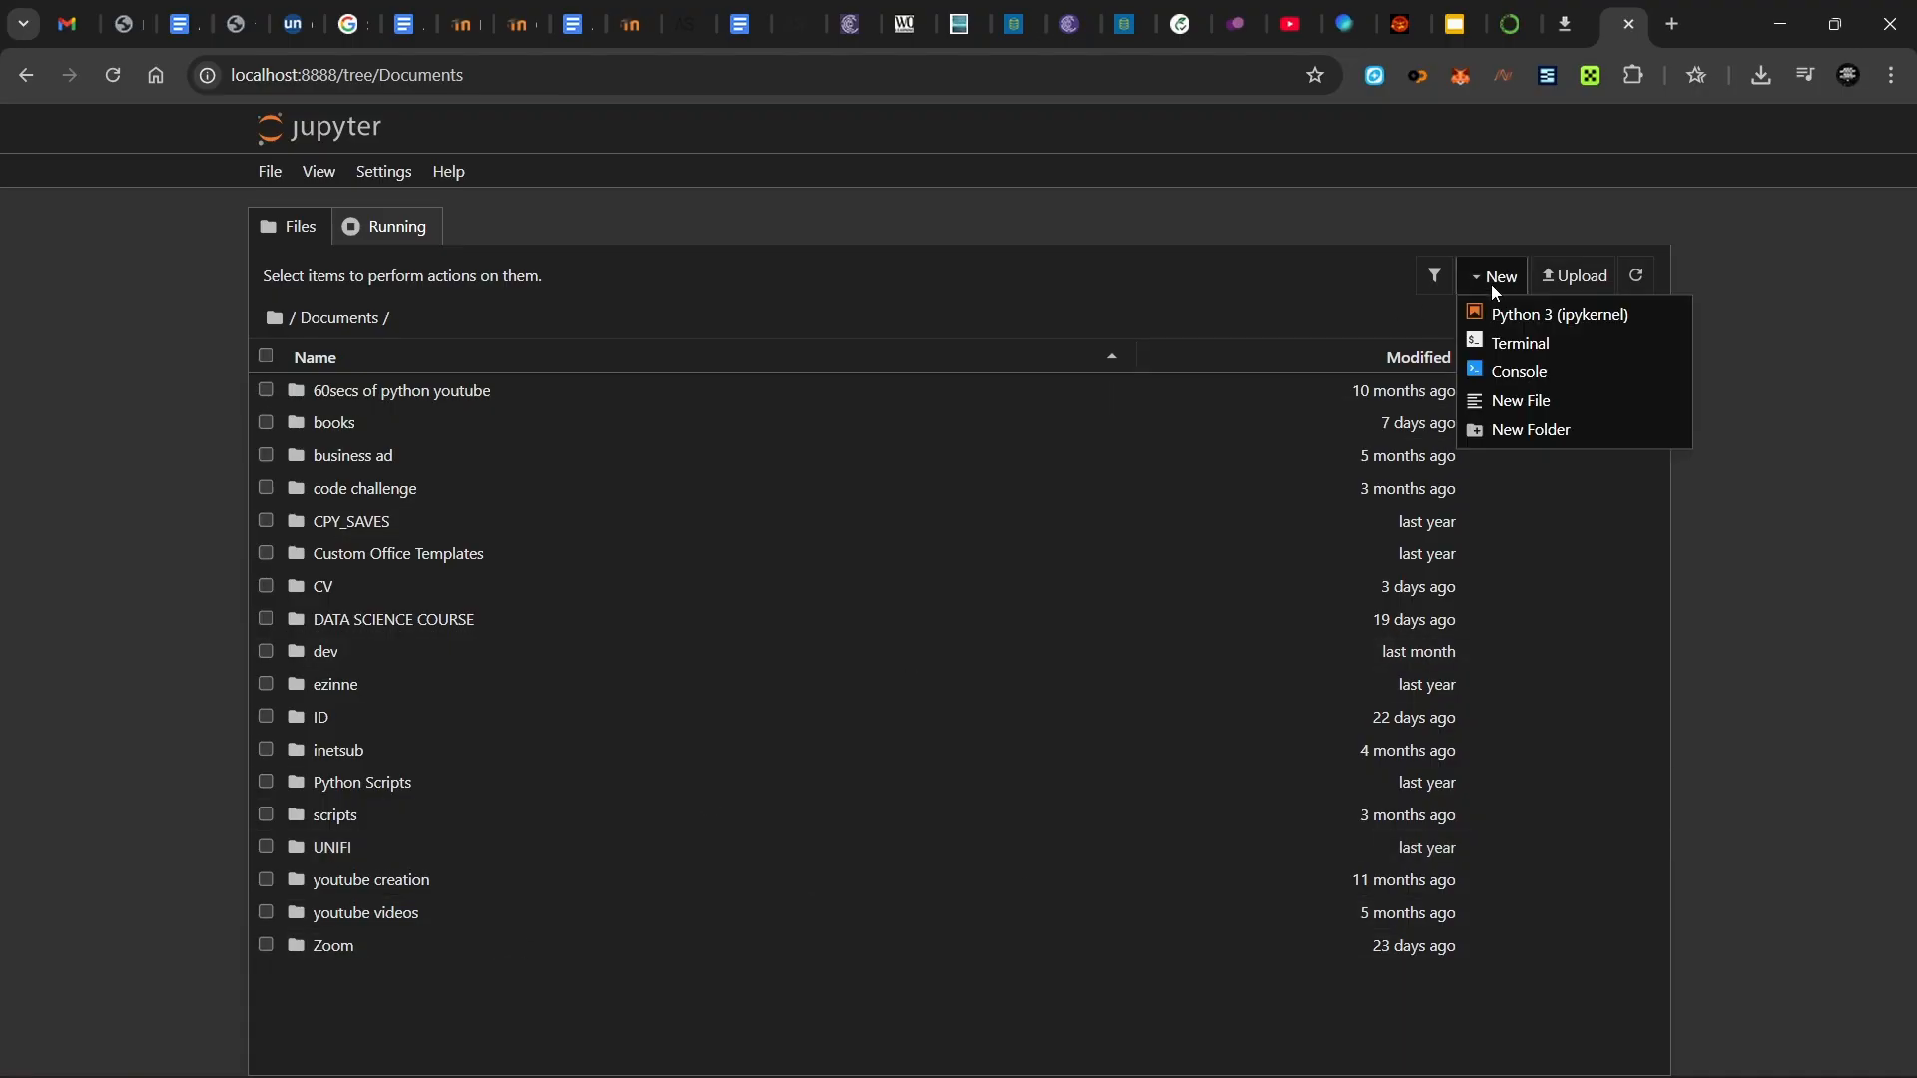
click(1533, 429)
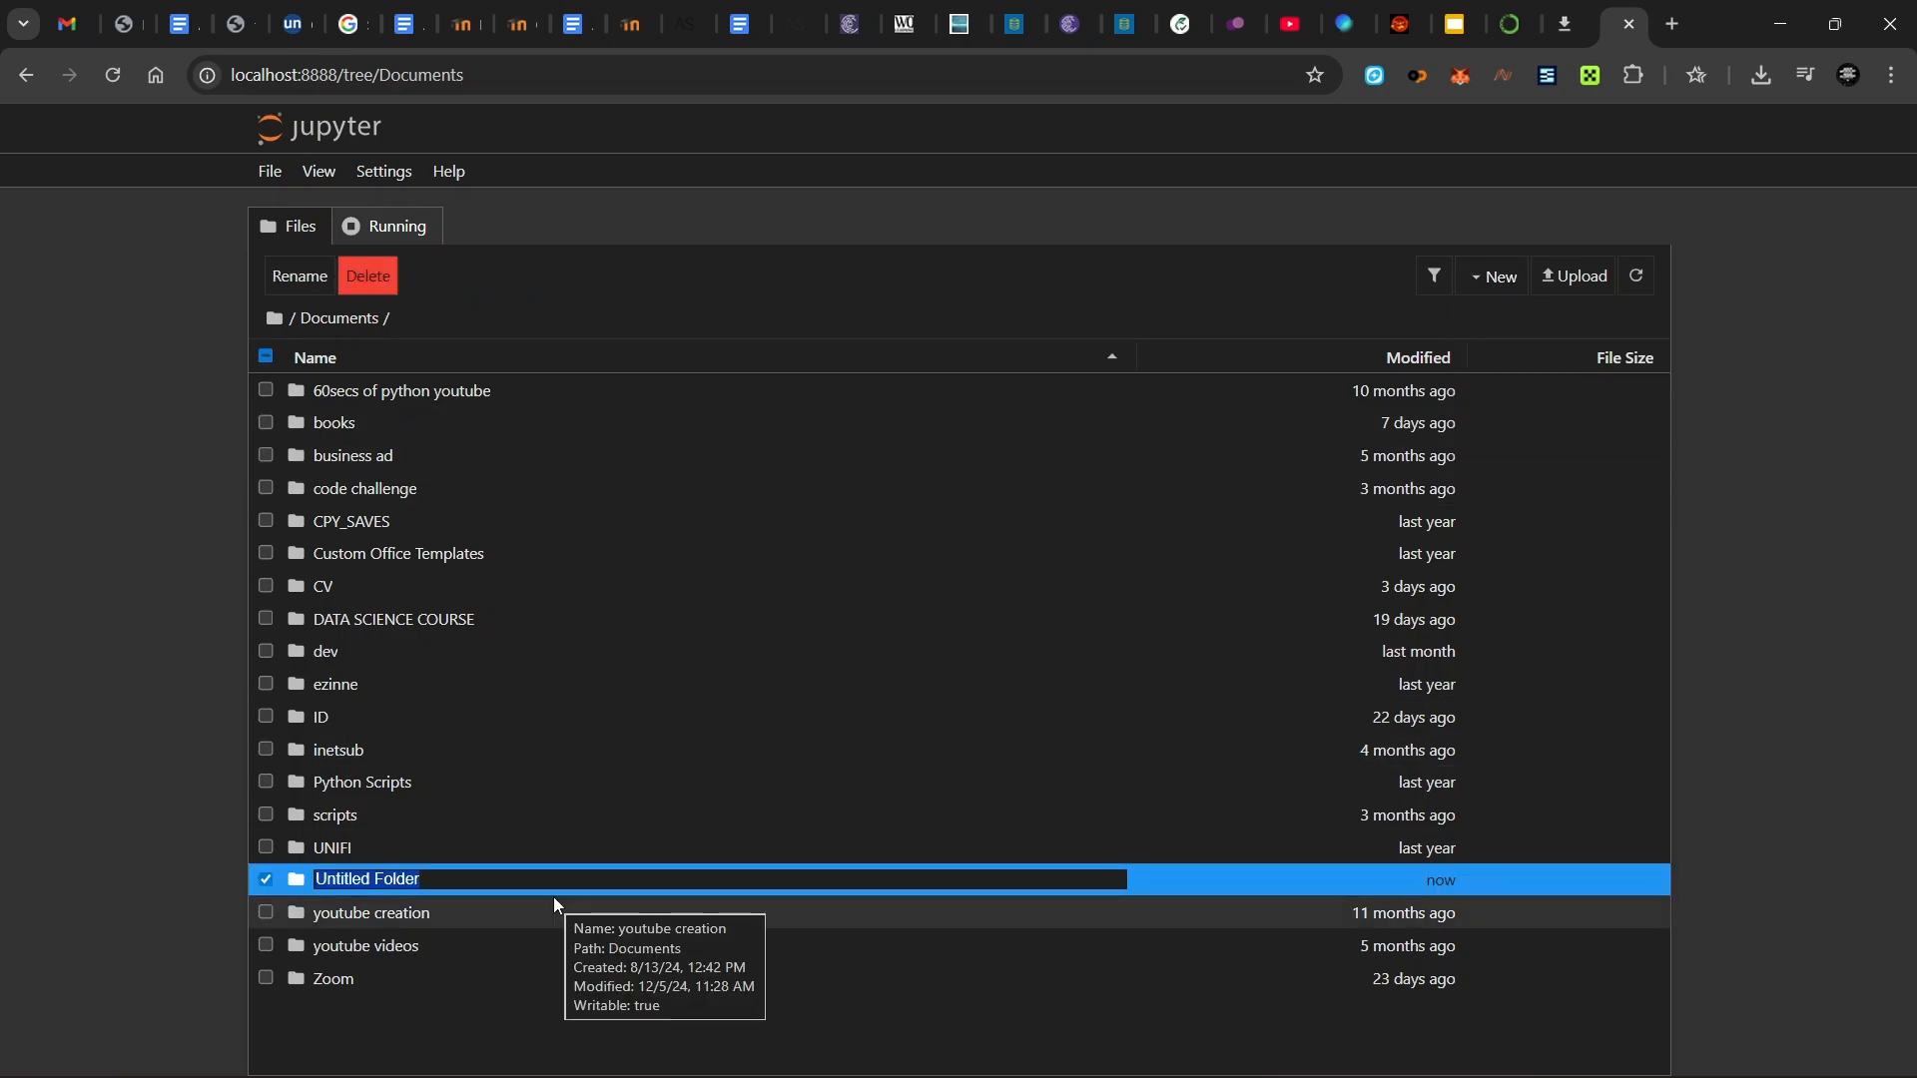
text(Dat)
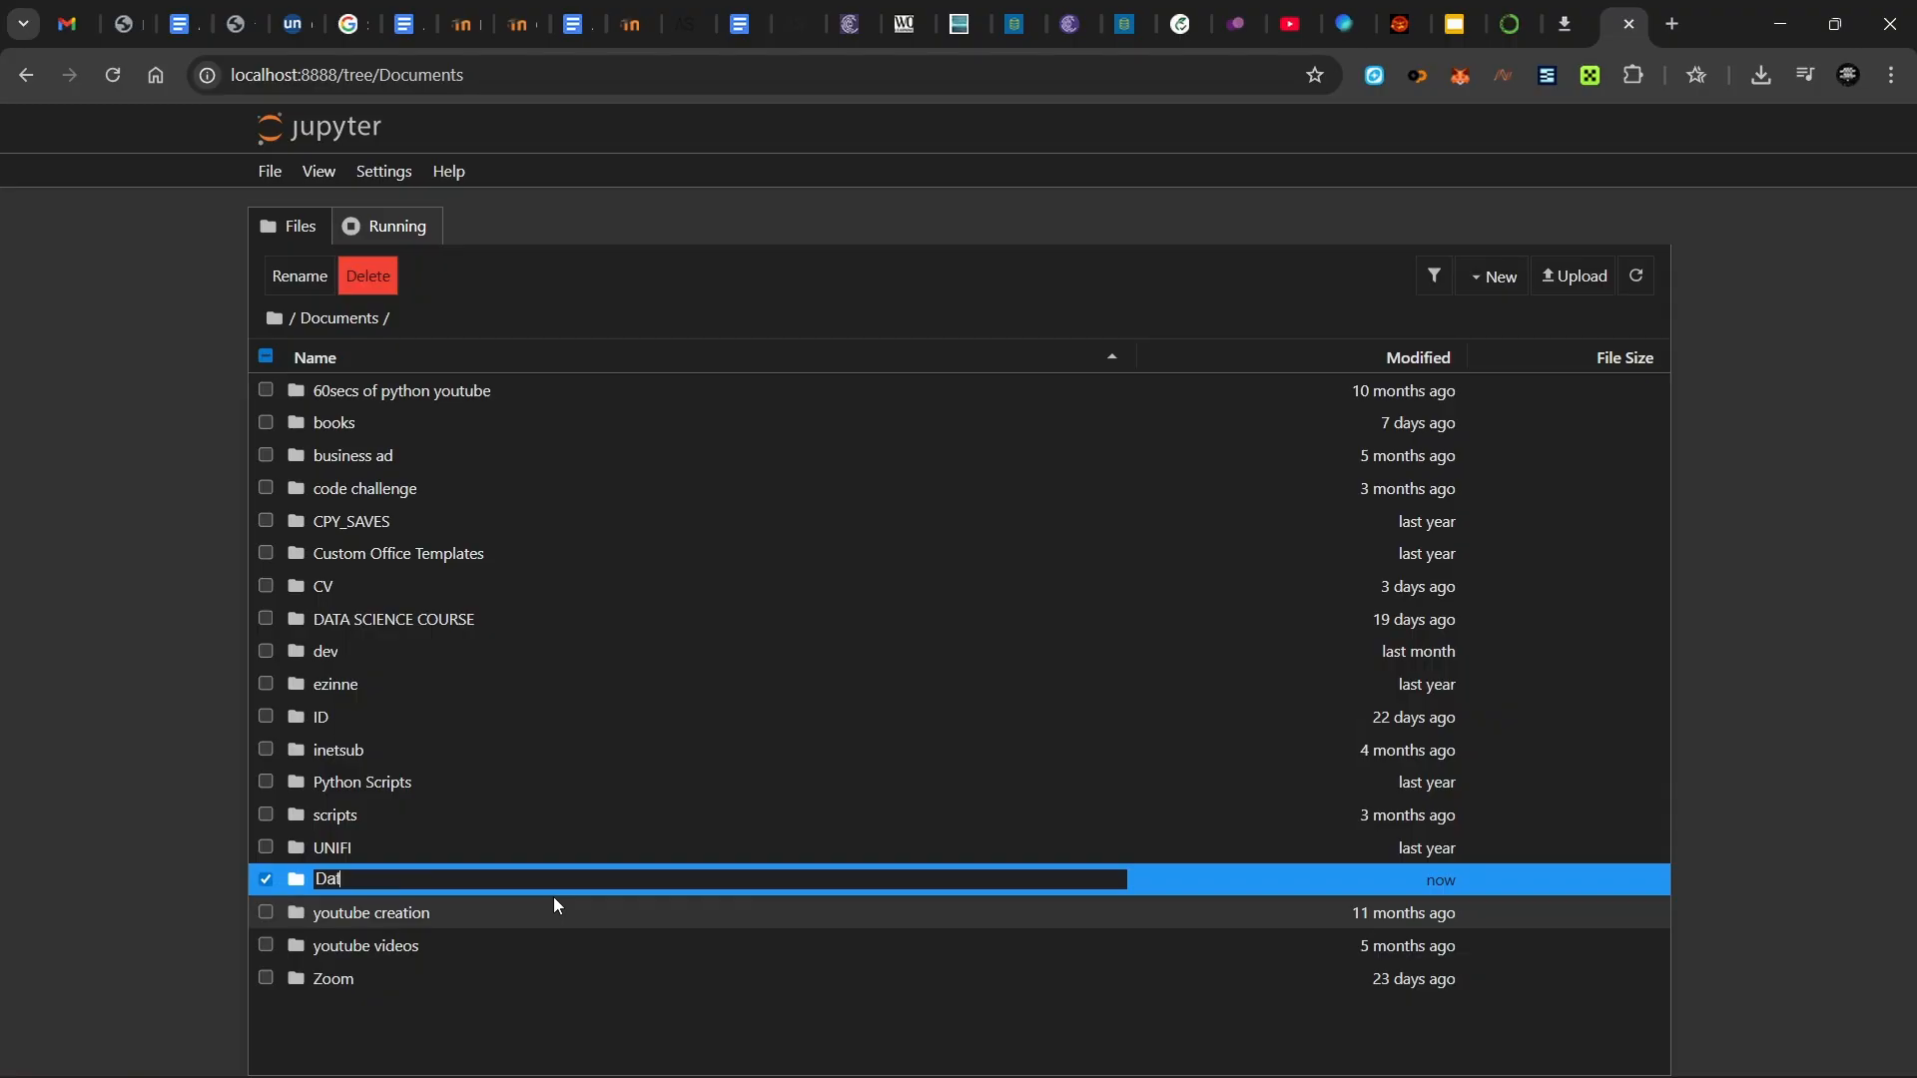
text(a Science )
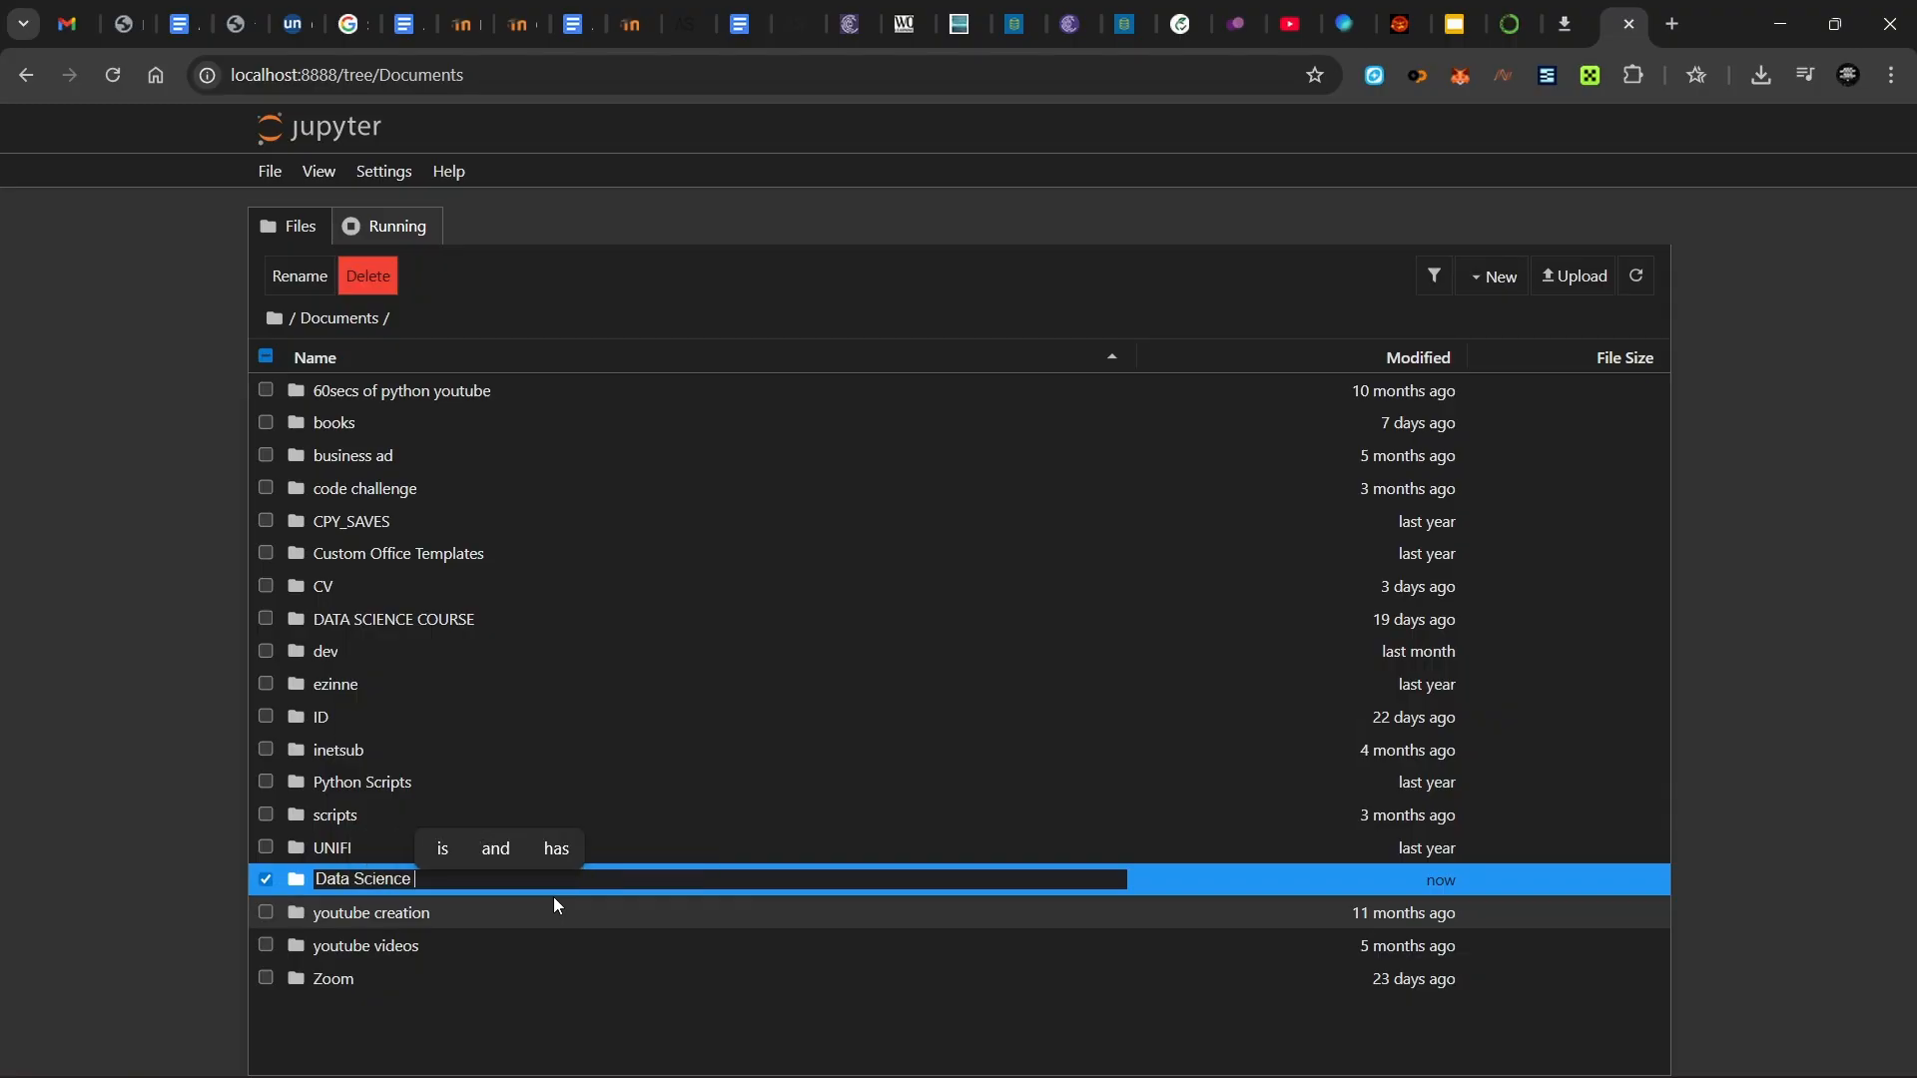
text(Tutorial)
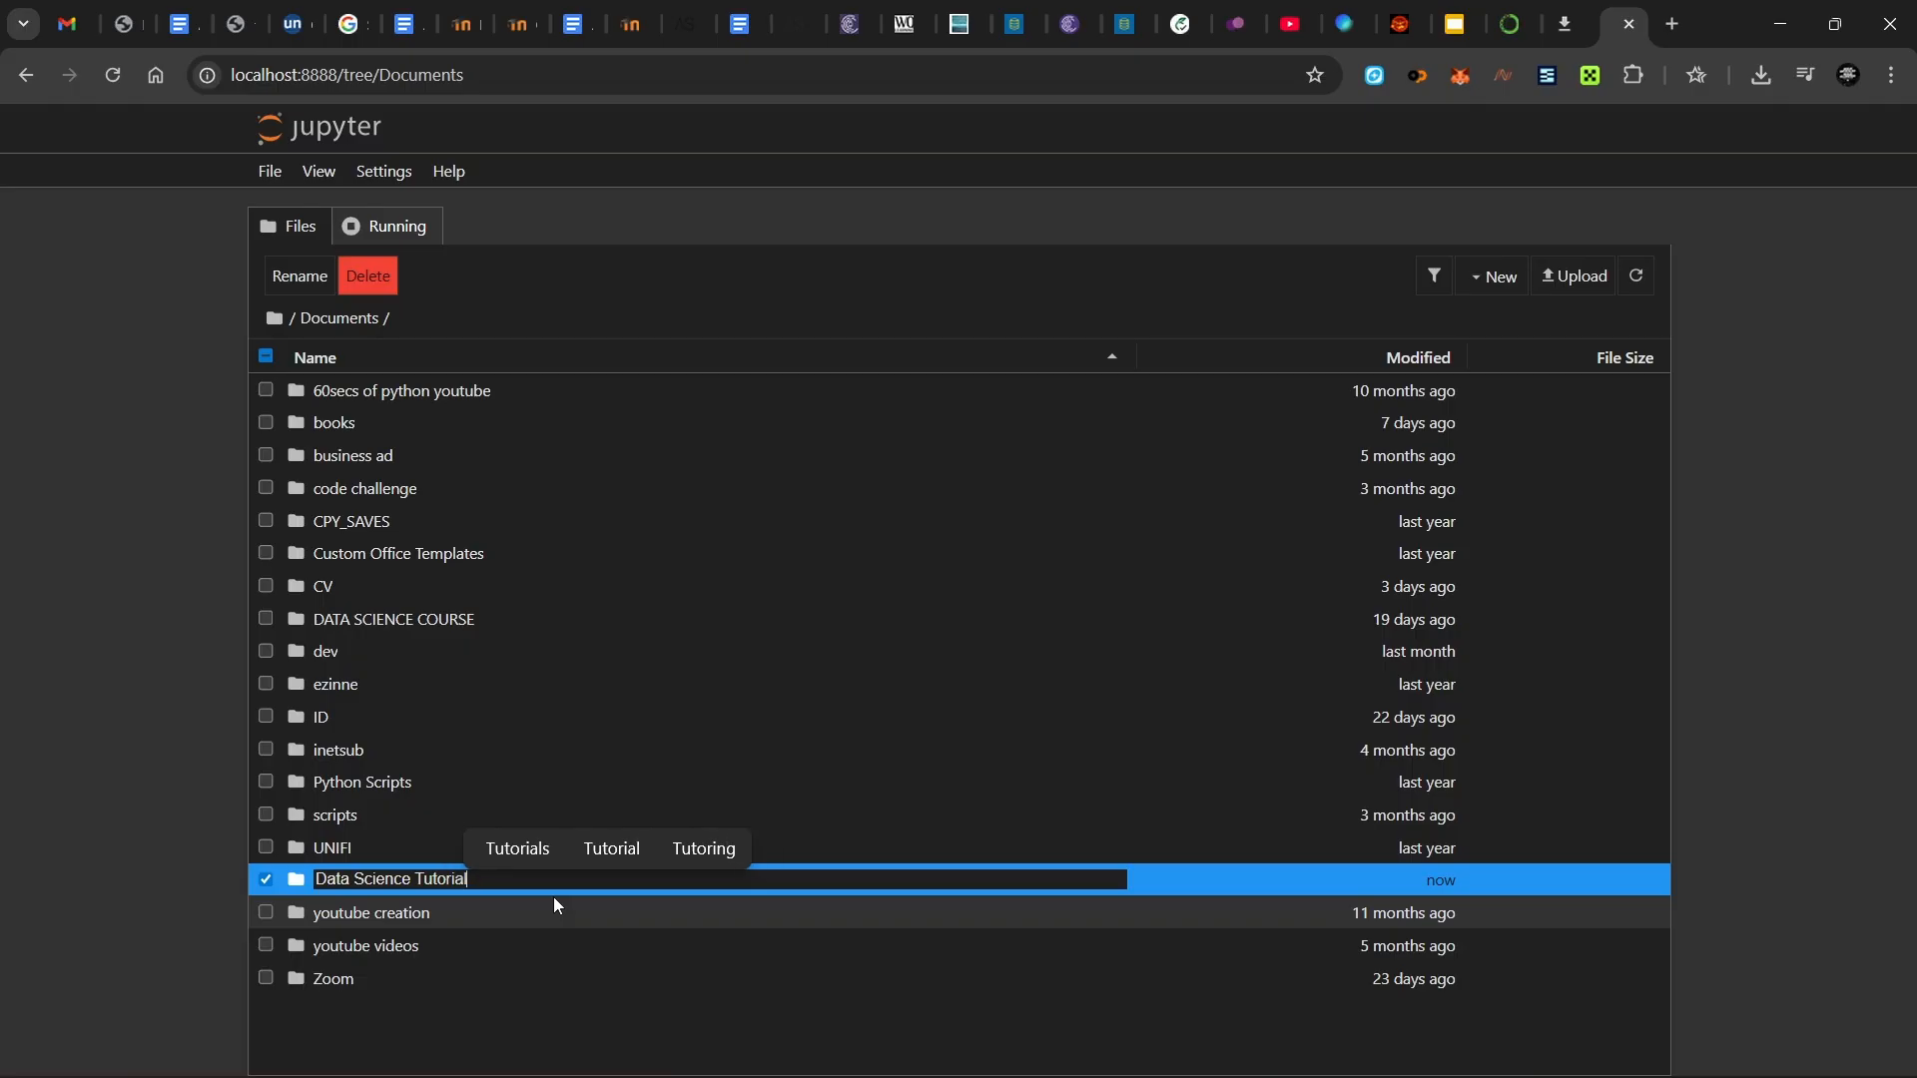
key(BackSpace)
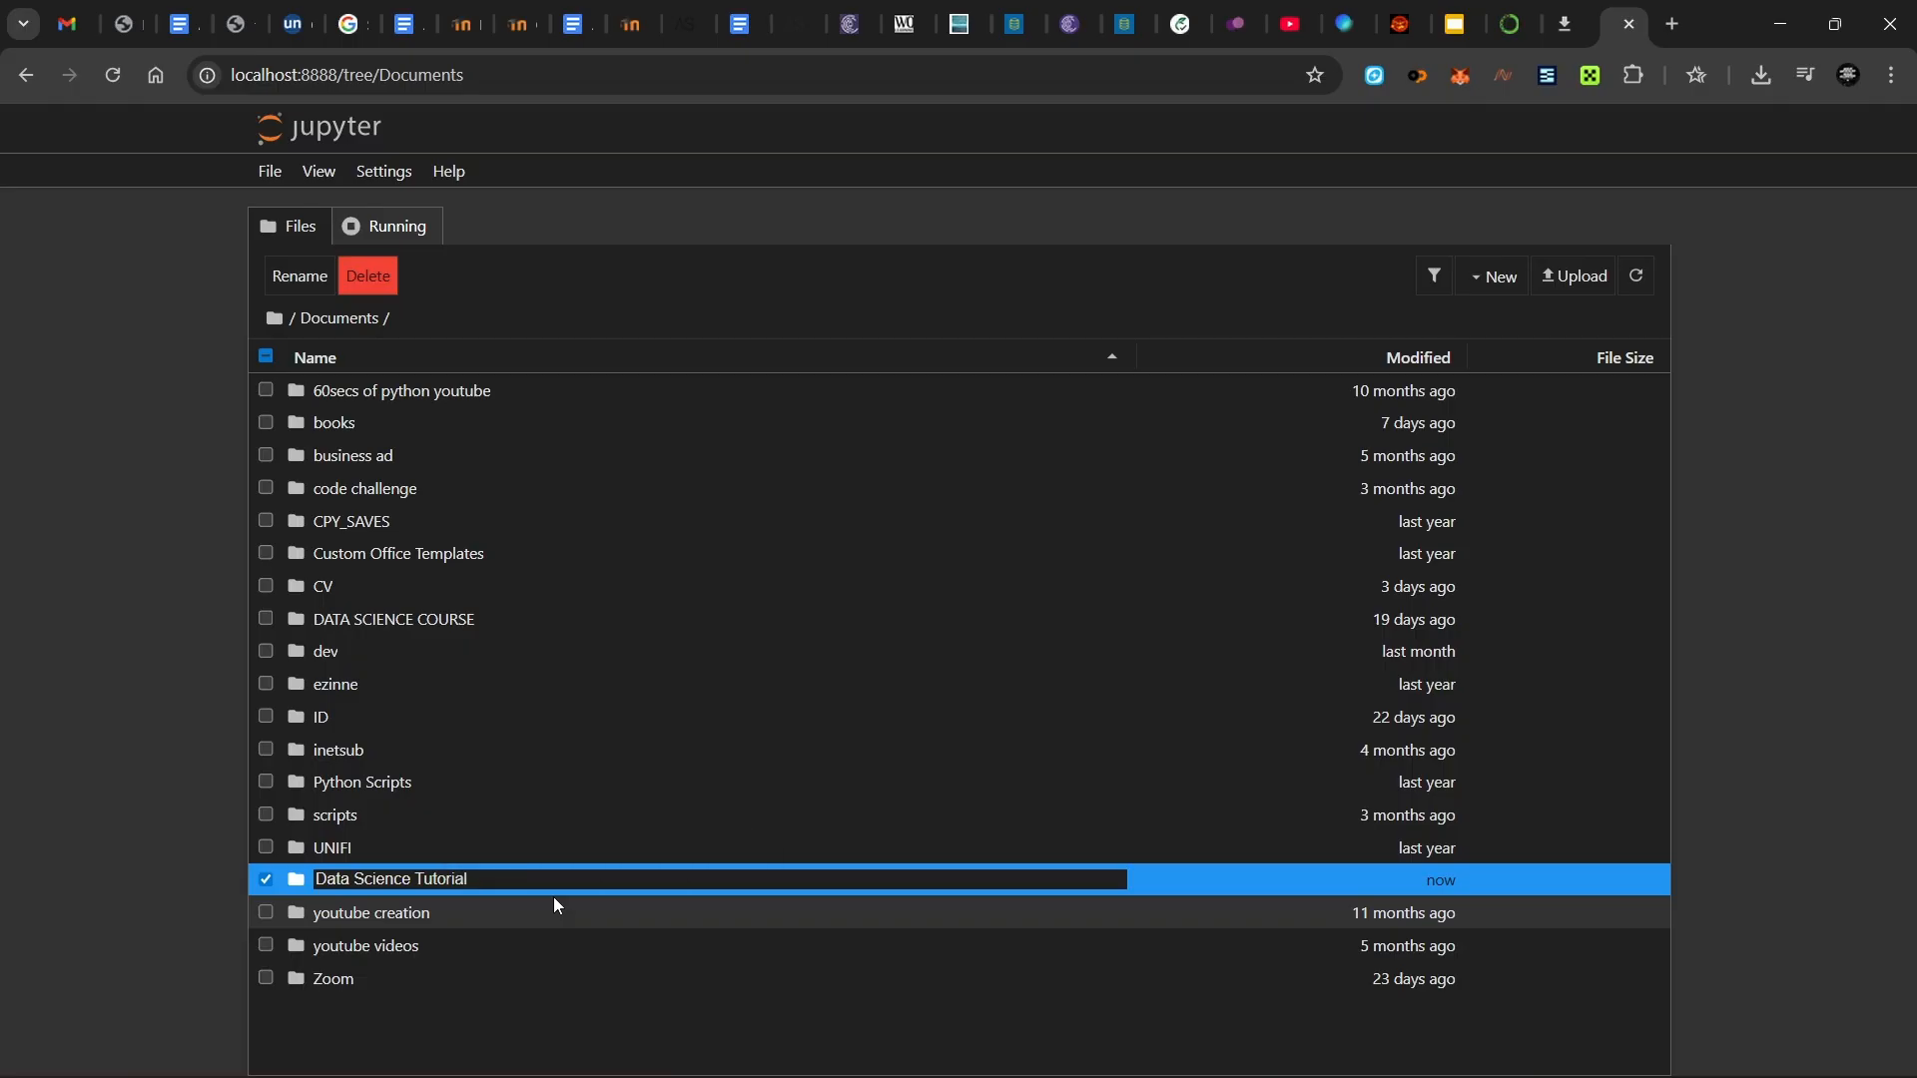
key(Return)
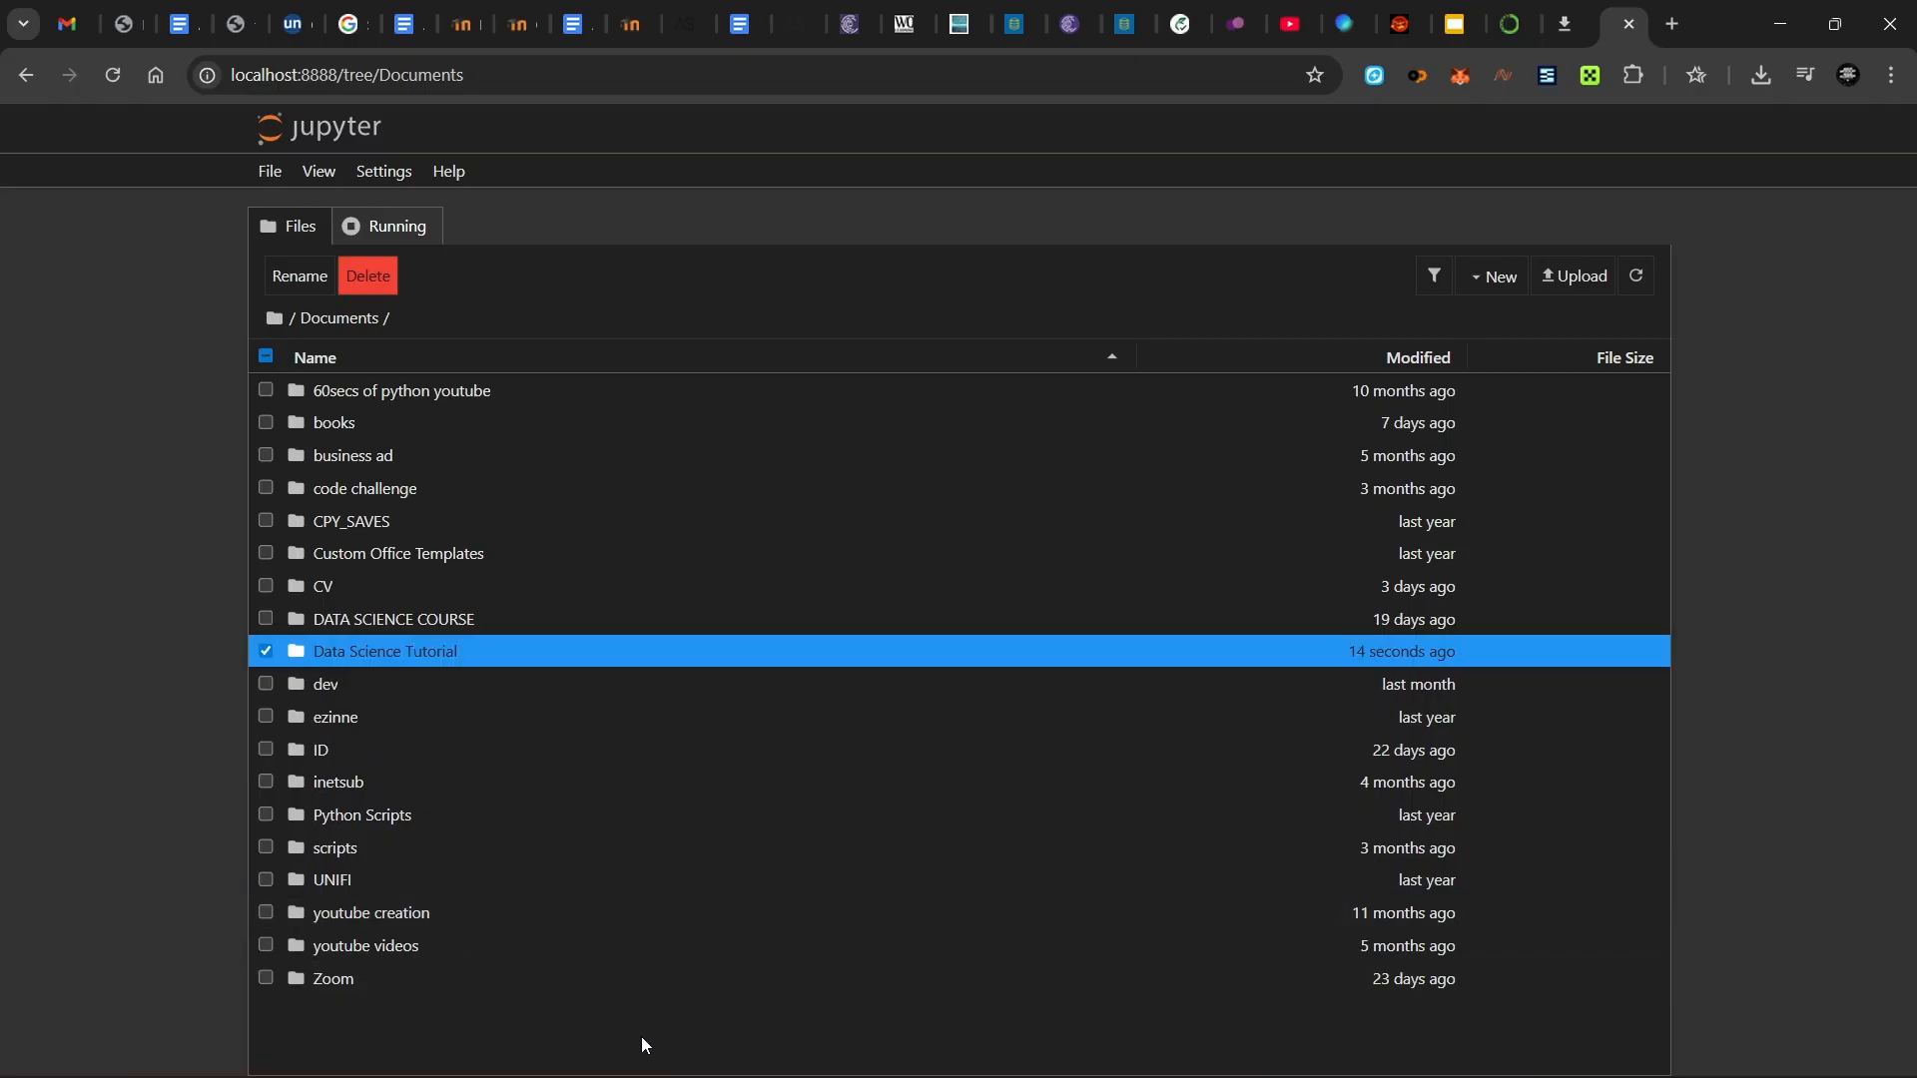
- Inside Data Science Tutorial, create a new Python 3 (ipykernel) notebook, Untitled.ipynb
double_click(505, 661)
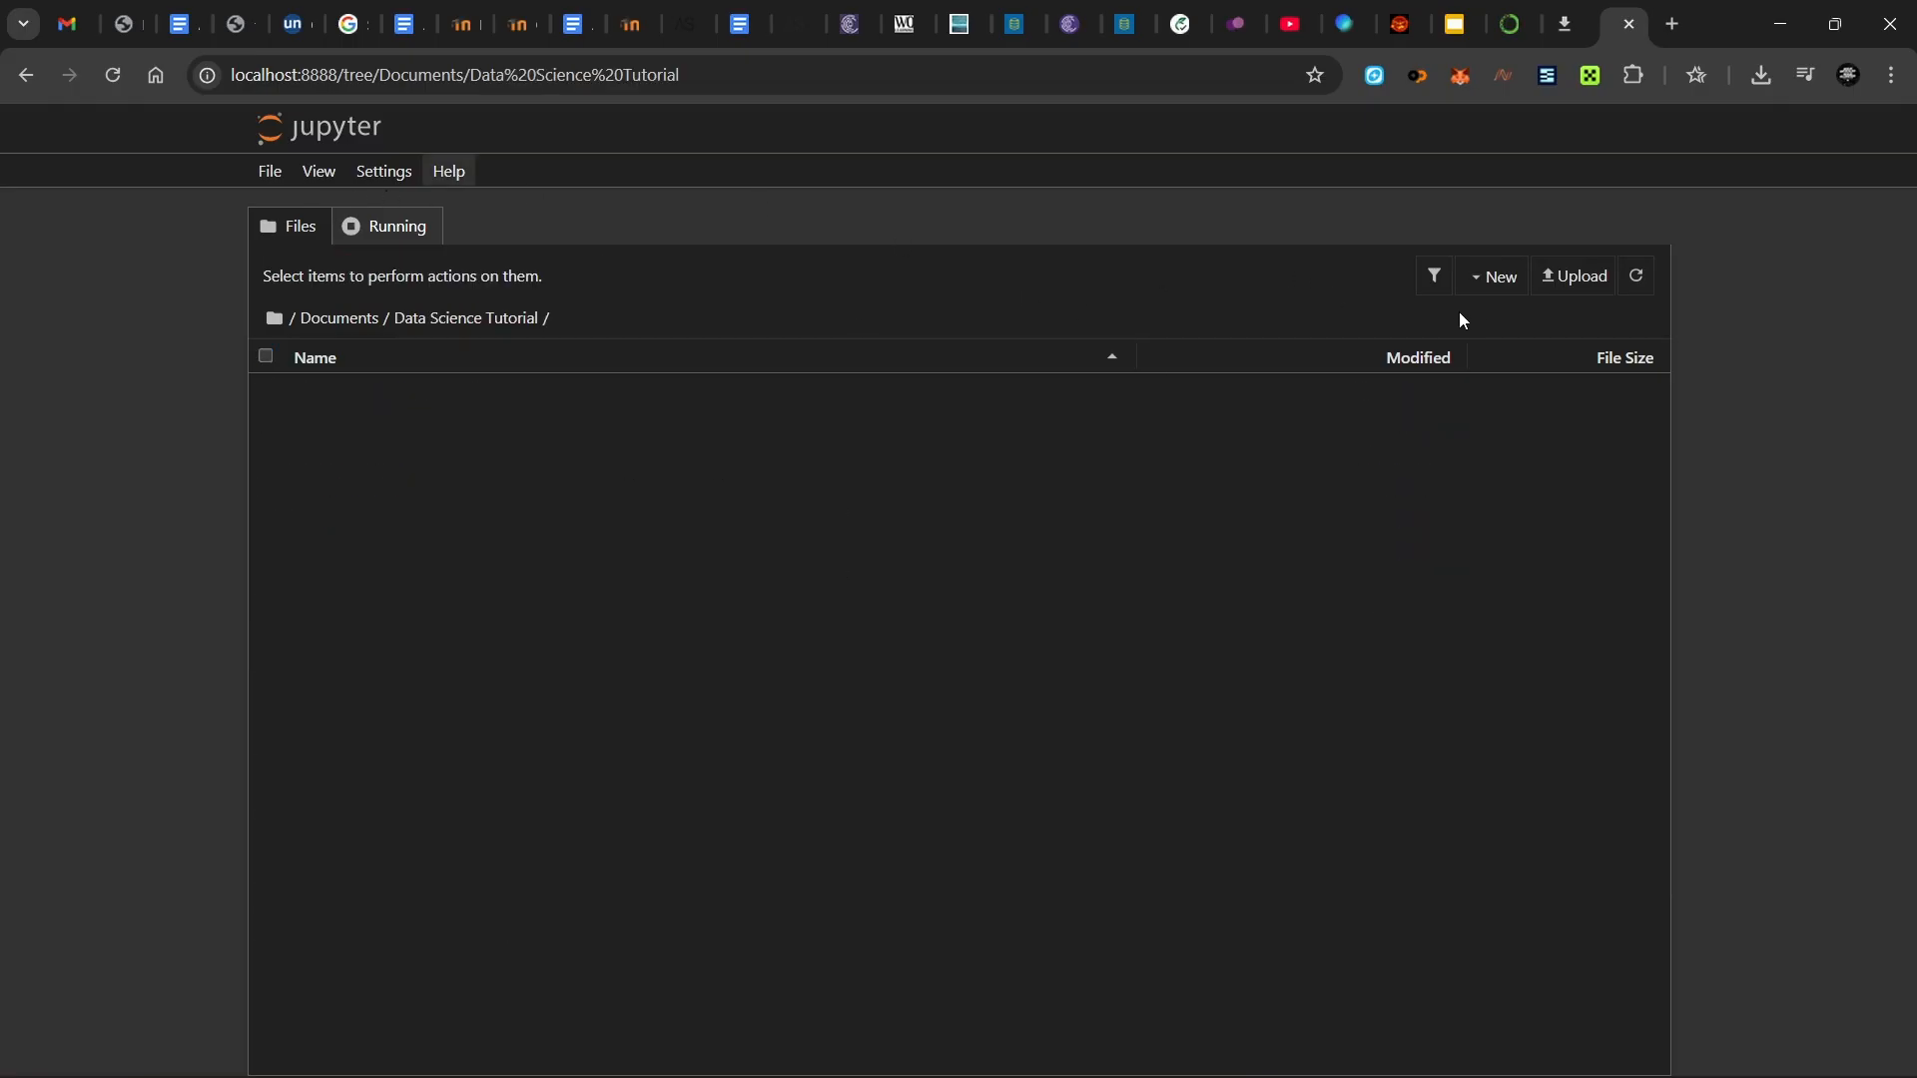
click(1502, 299)
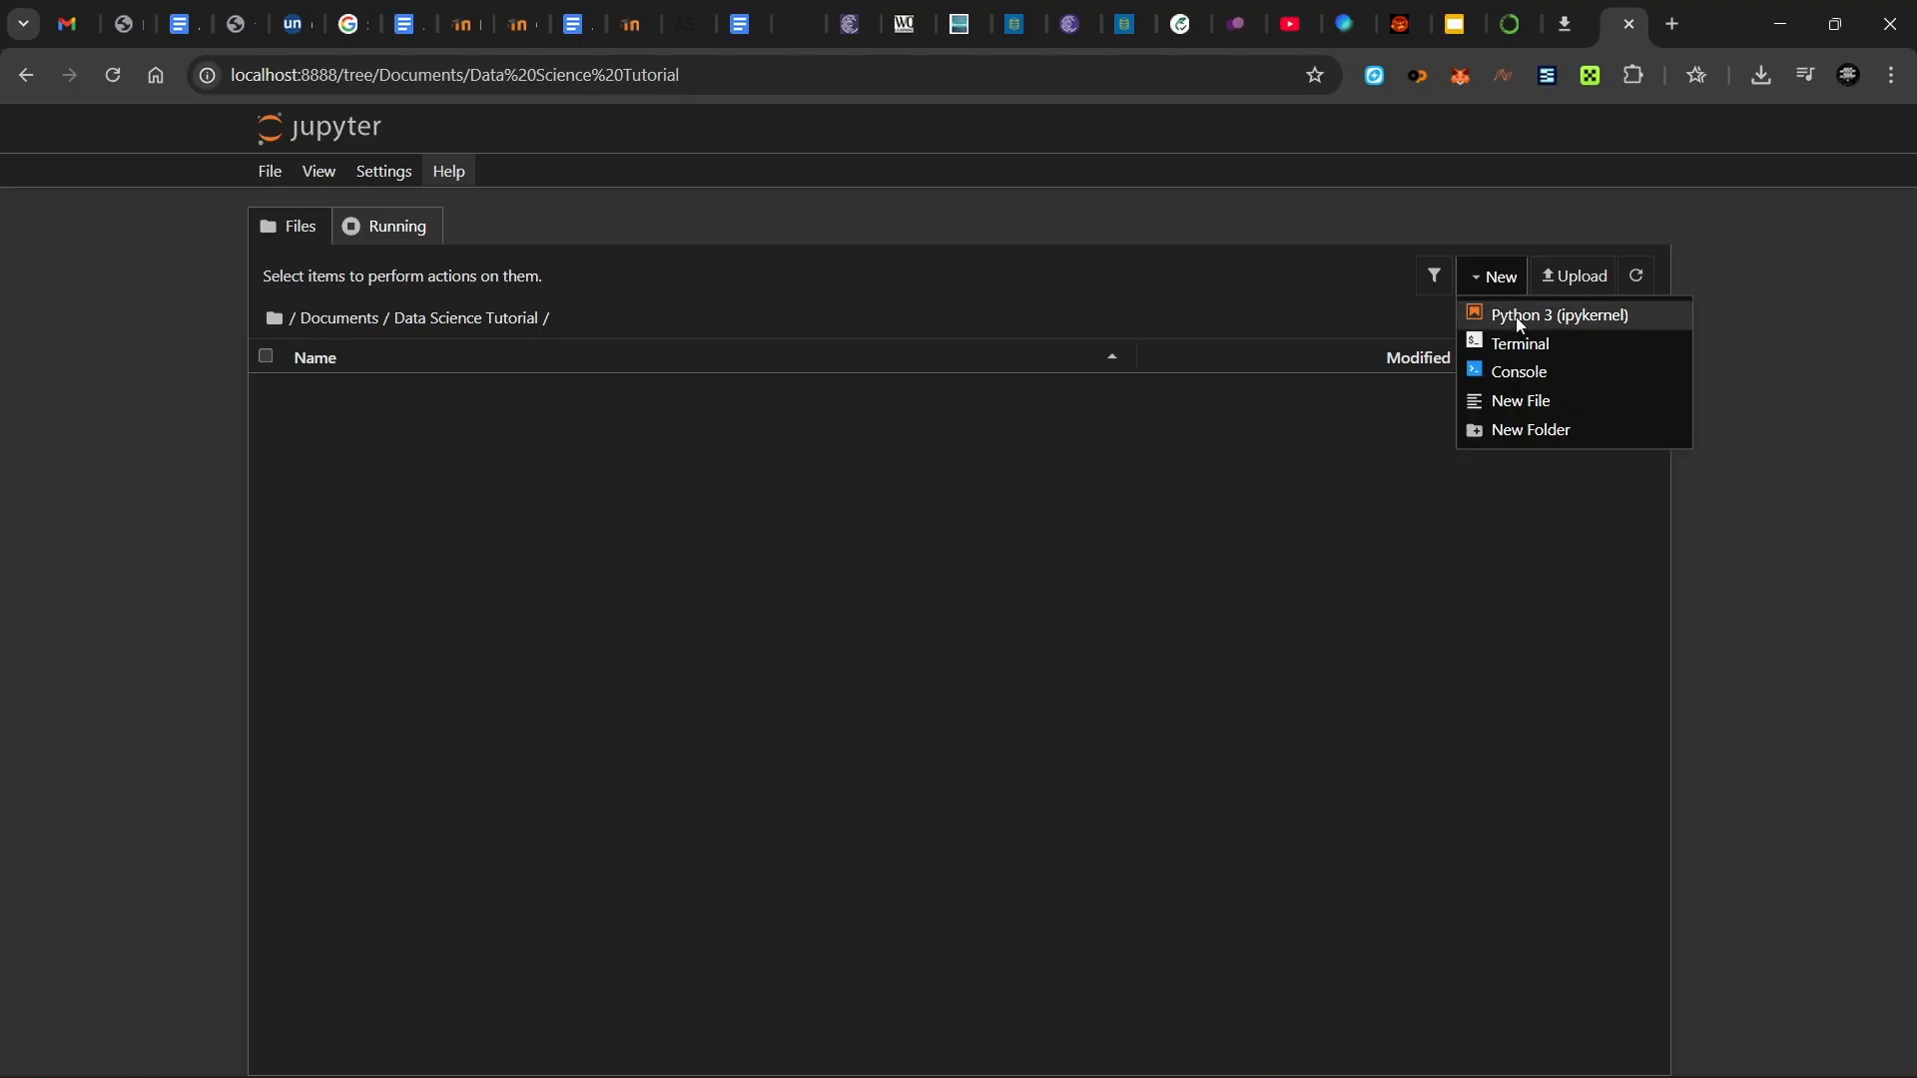
click(1517, 318)
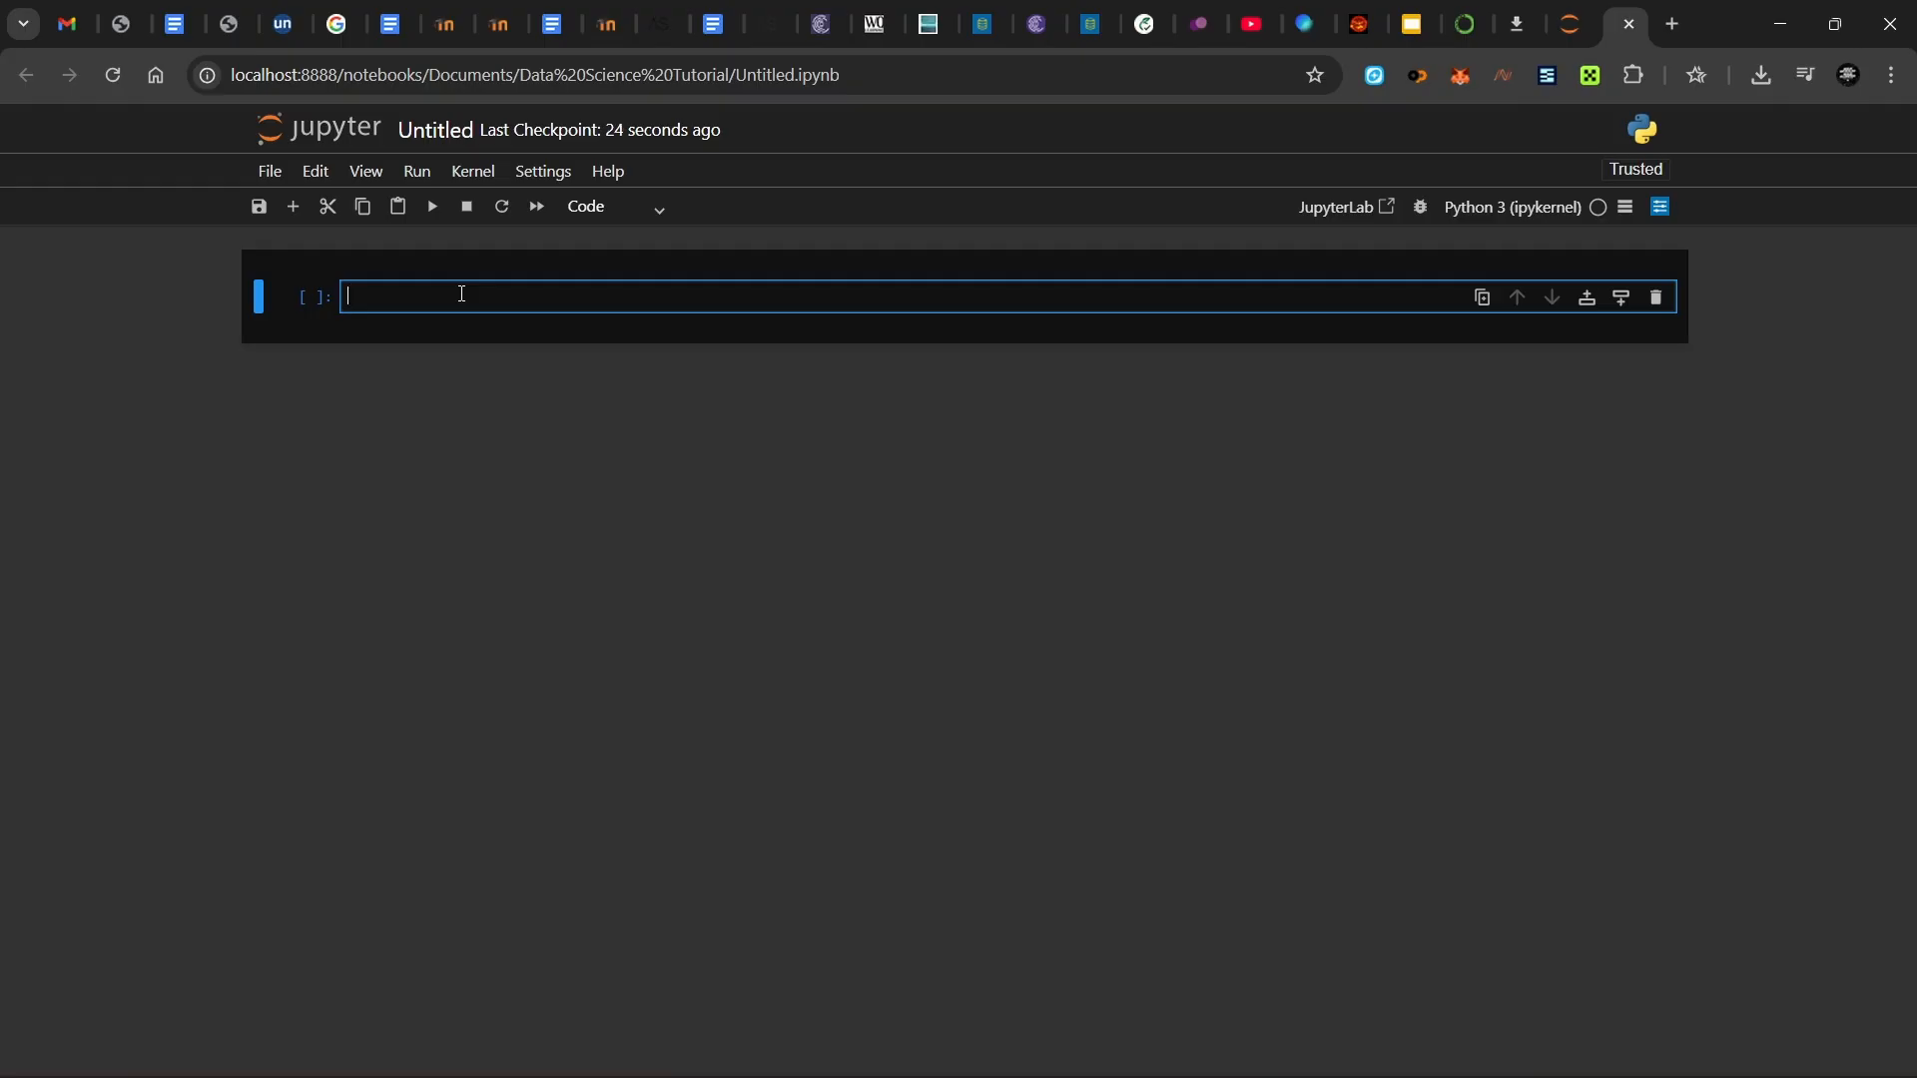
- Run print("Hello World") in the first cell from the Run menu, then move into the new cell
text(print("Hell)
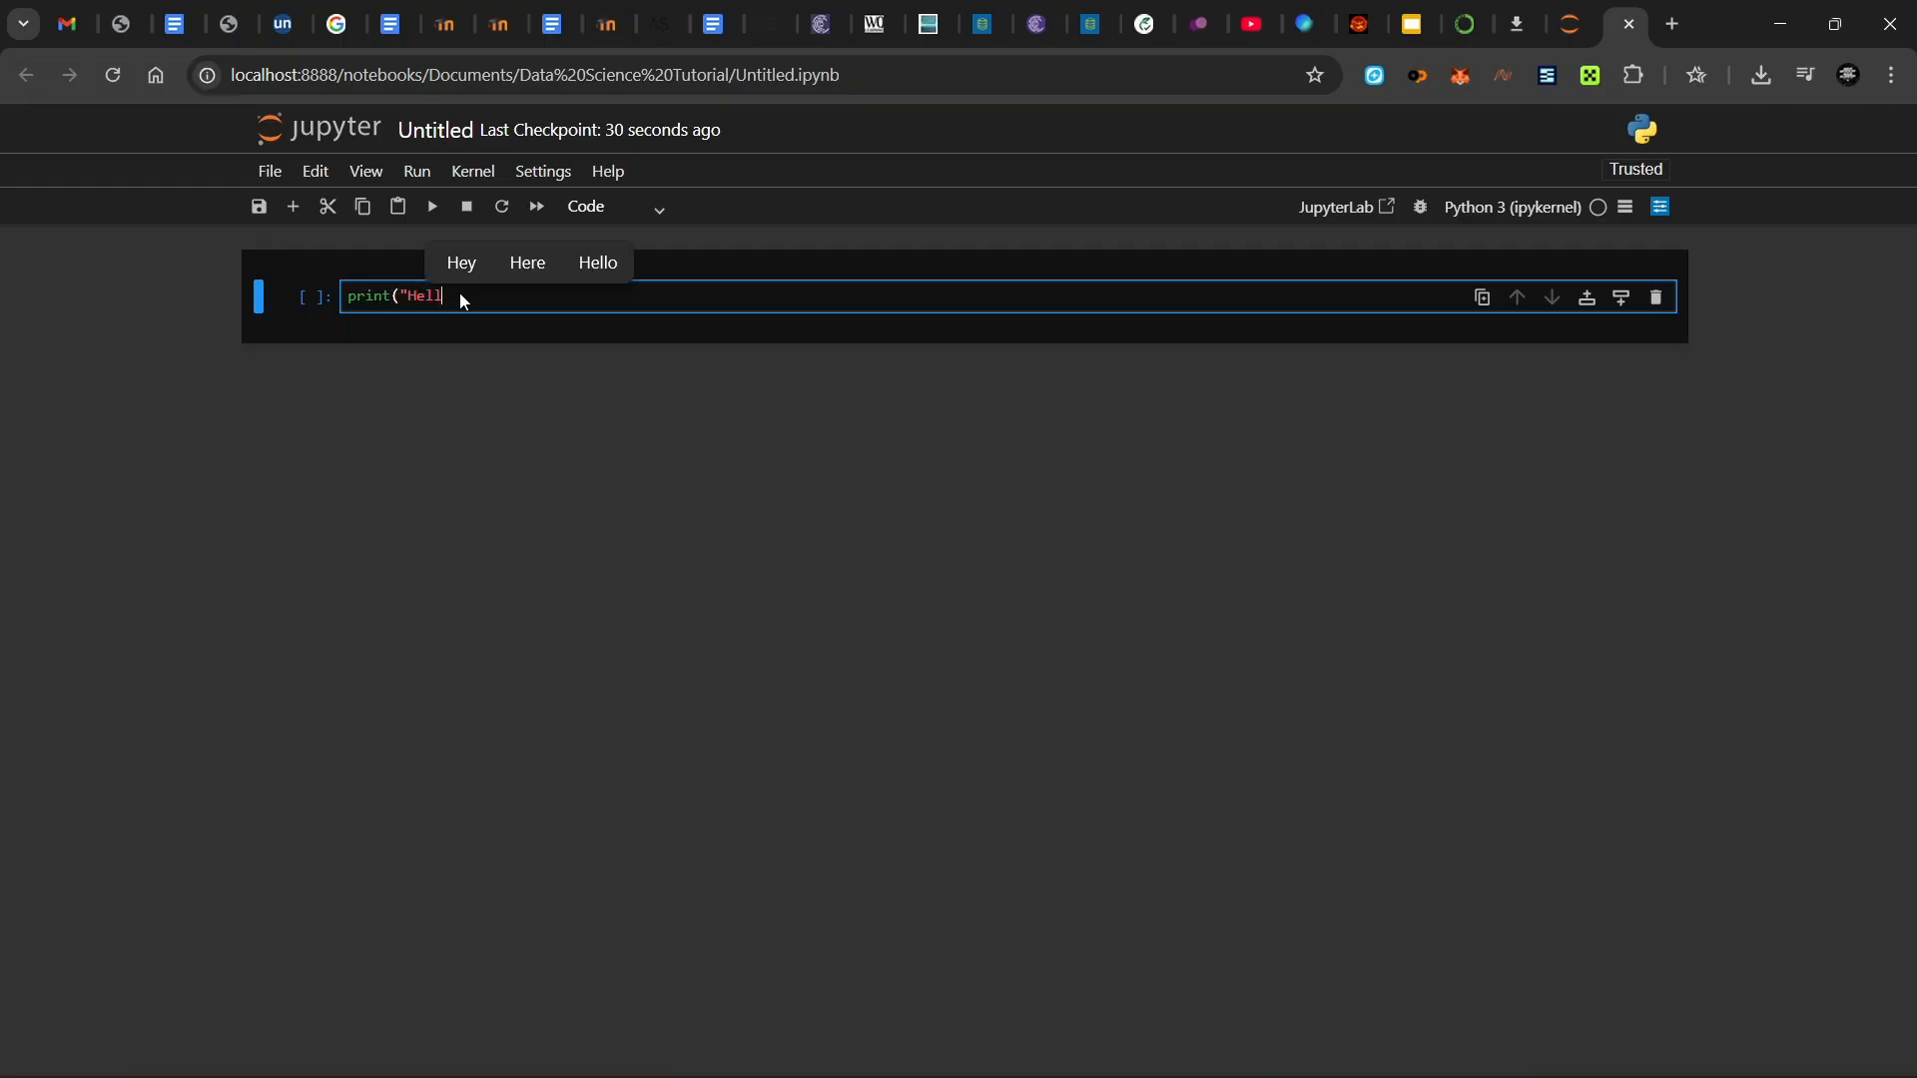
text(o World)
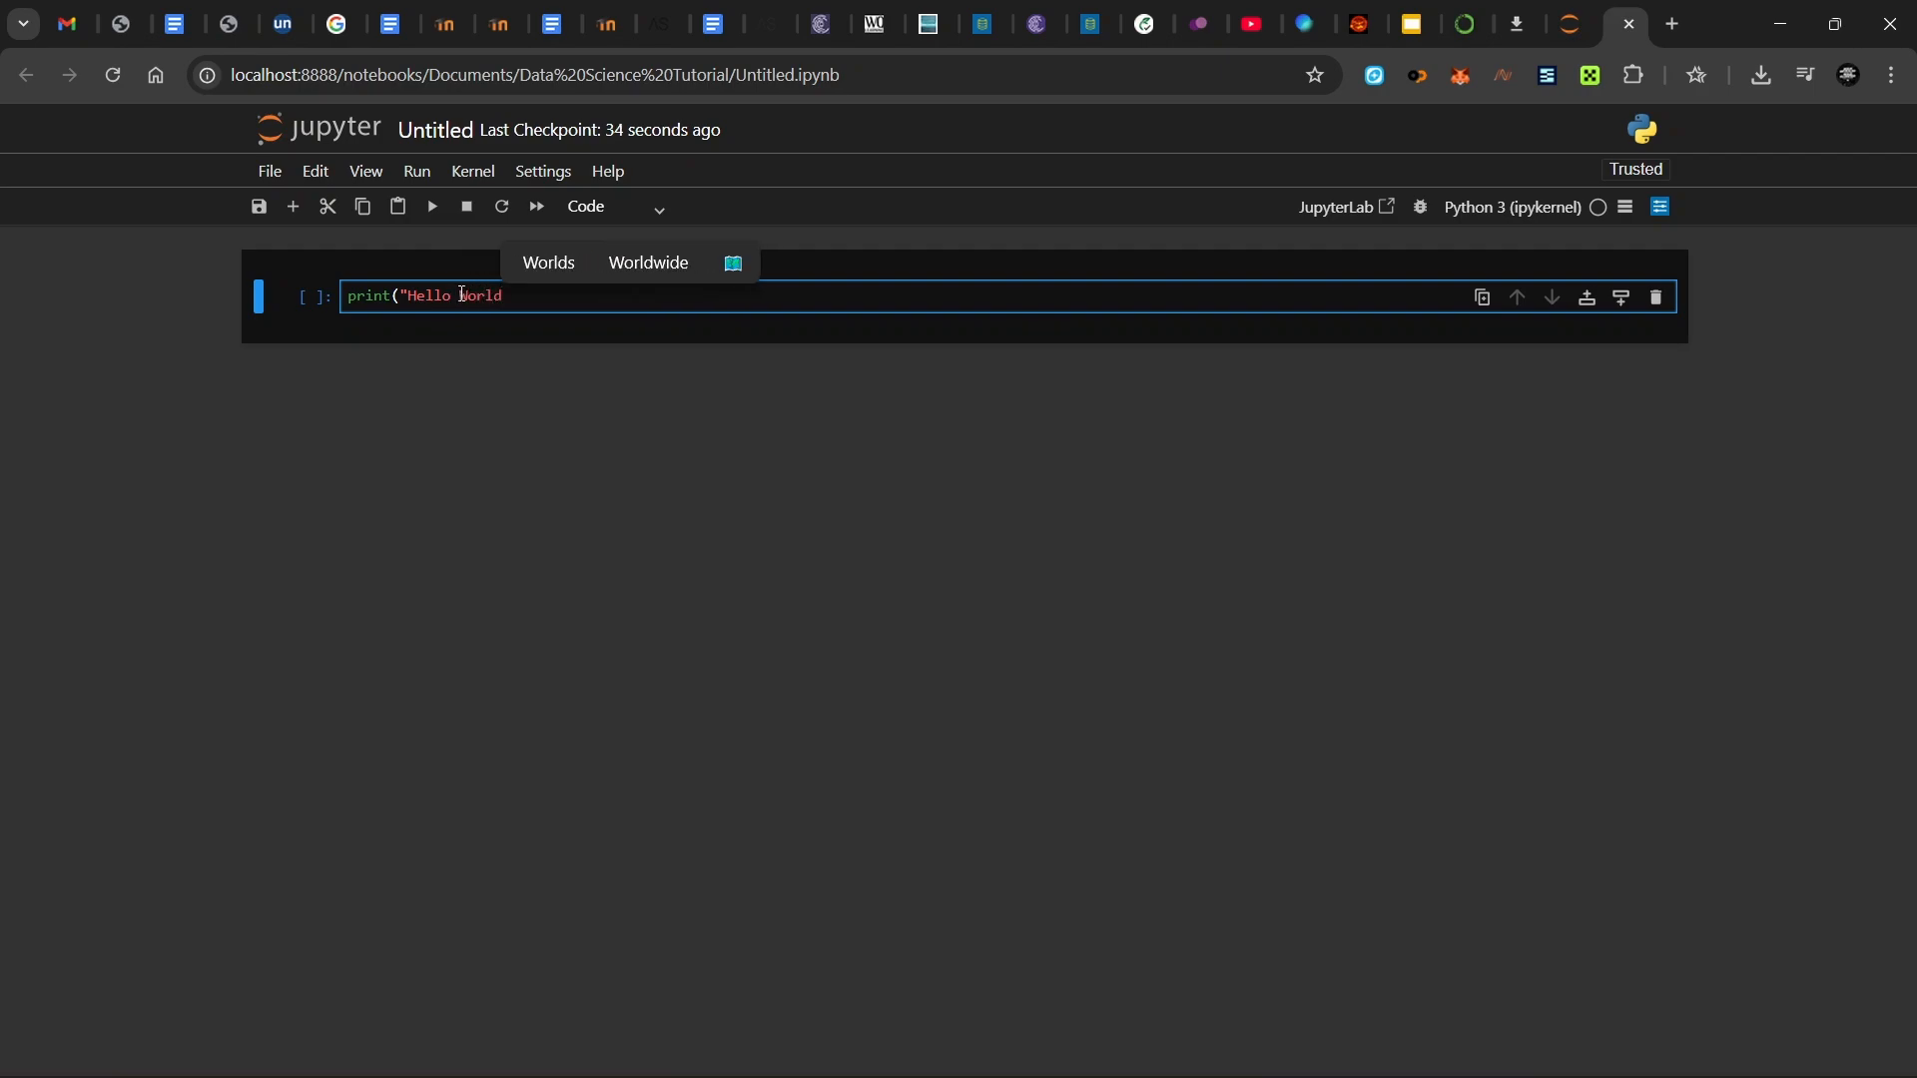
text("))
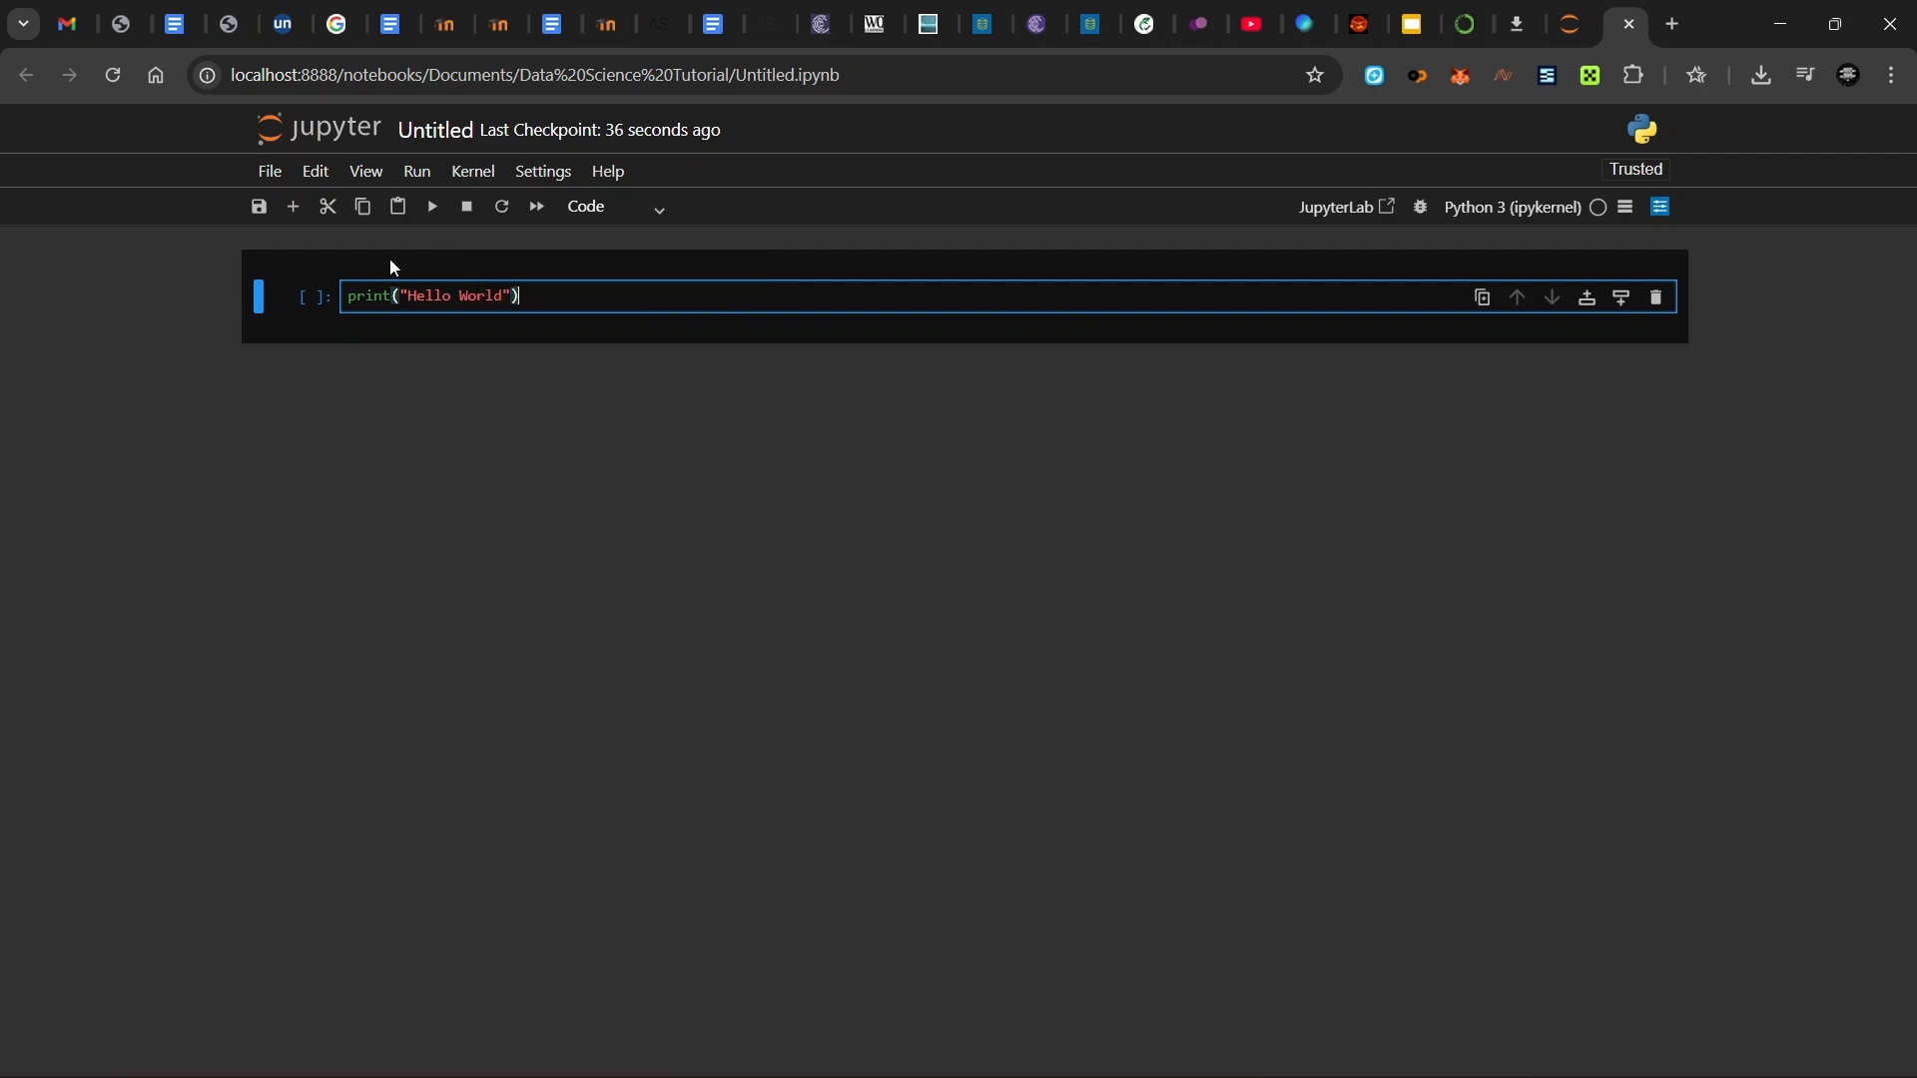
click(405, 176)
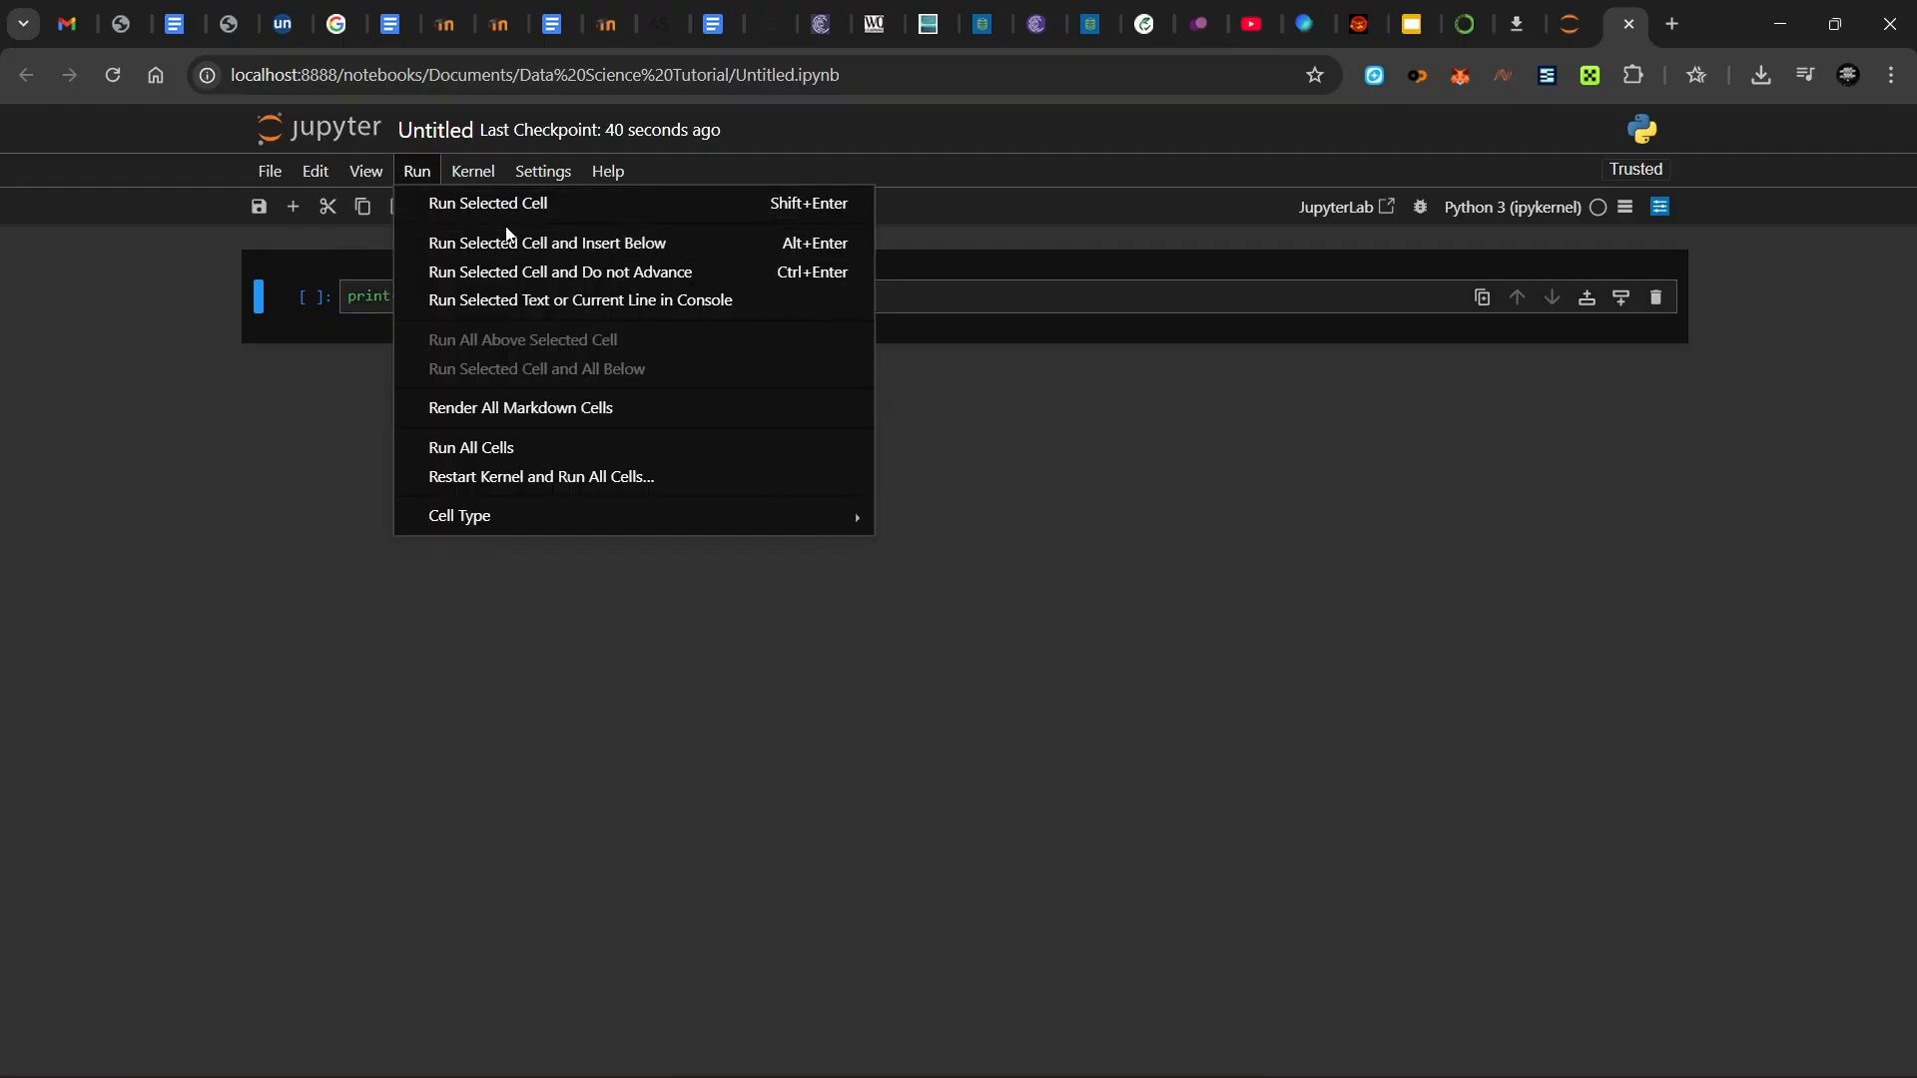
click(529, 212)
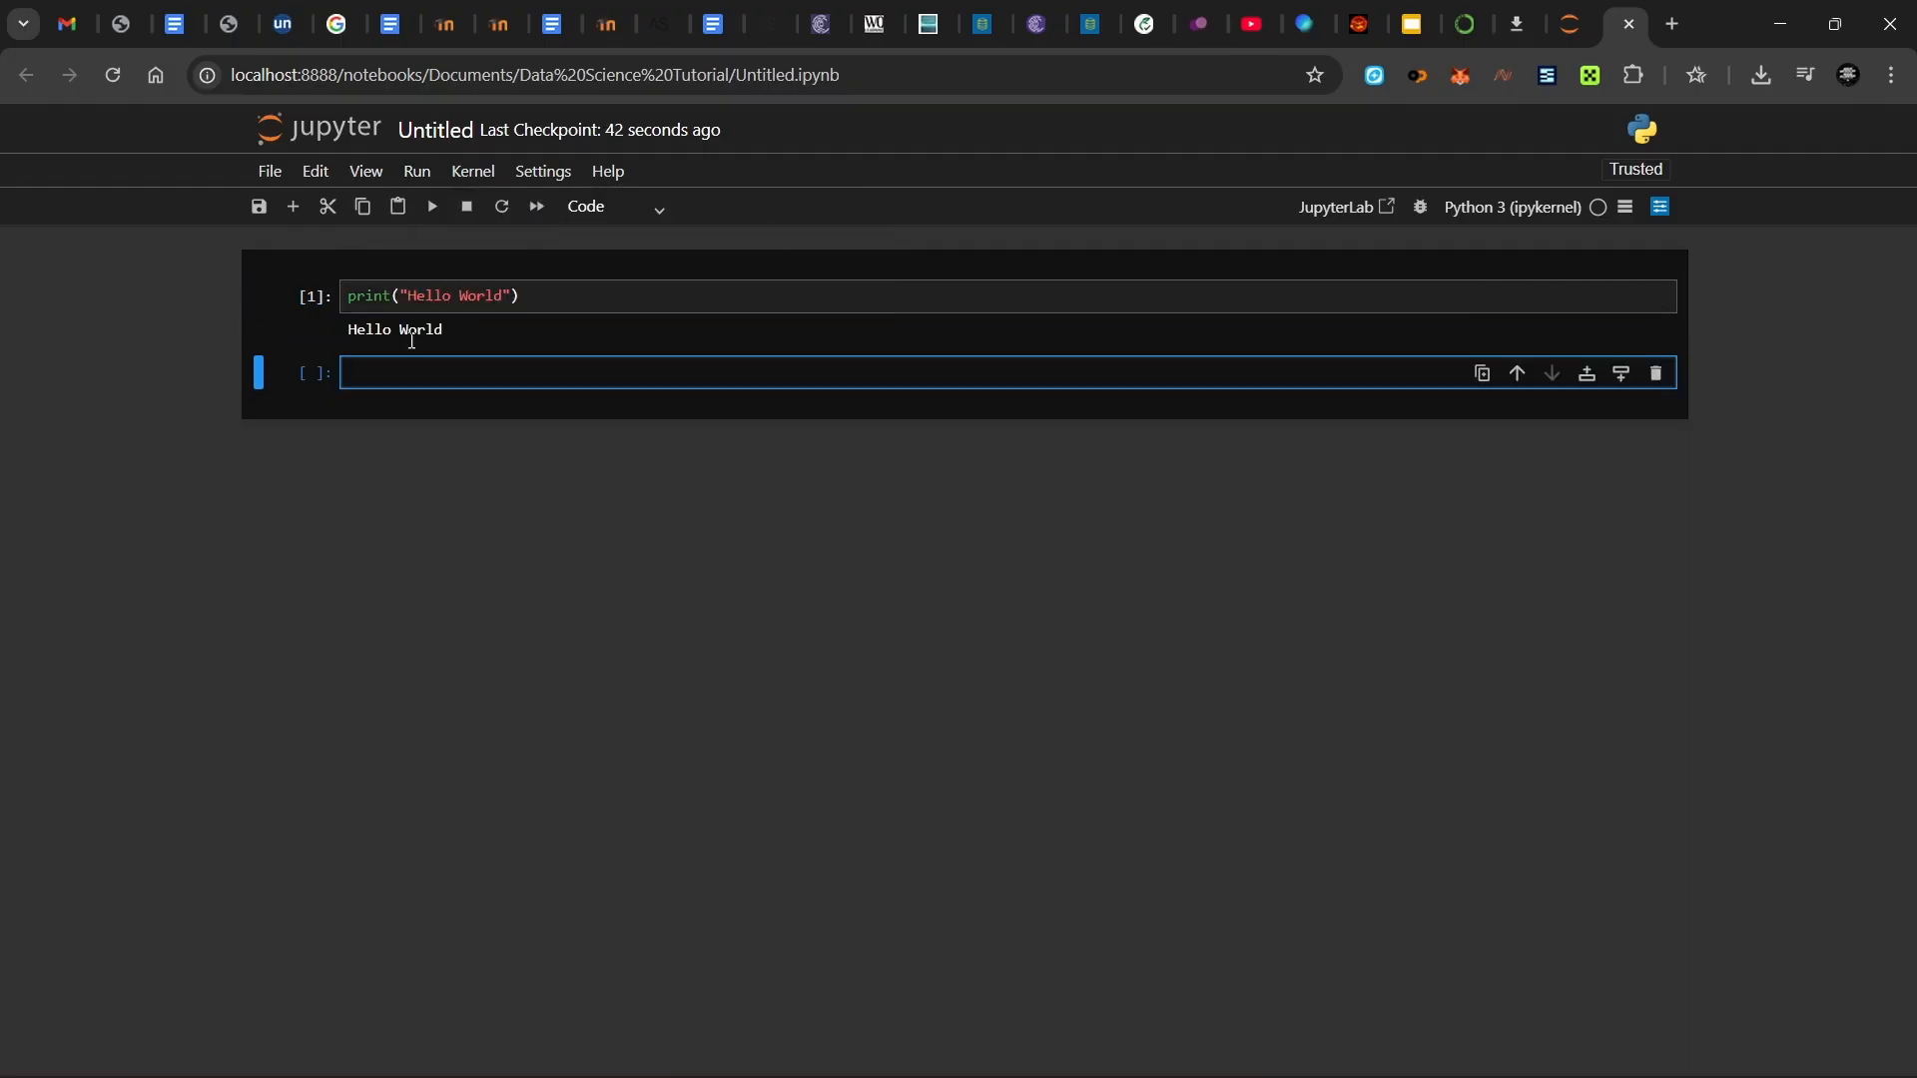
drag(477, 340, 368, 353)
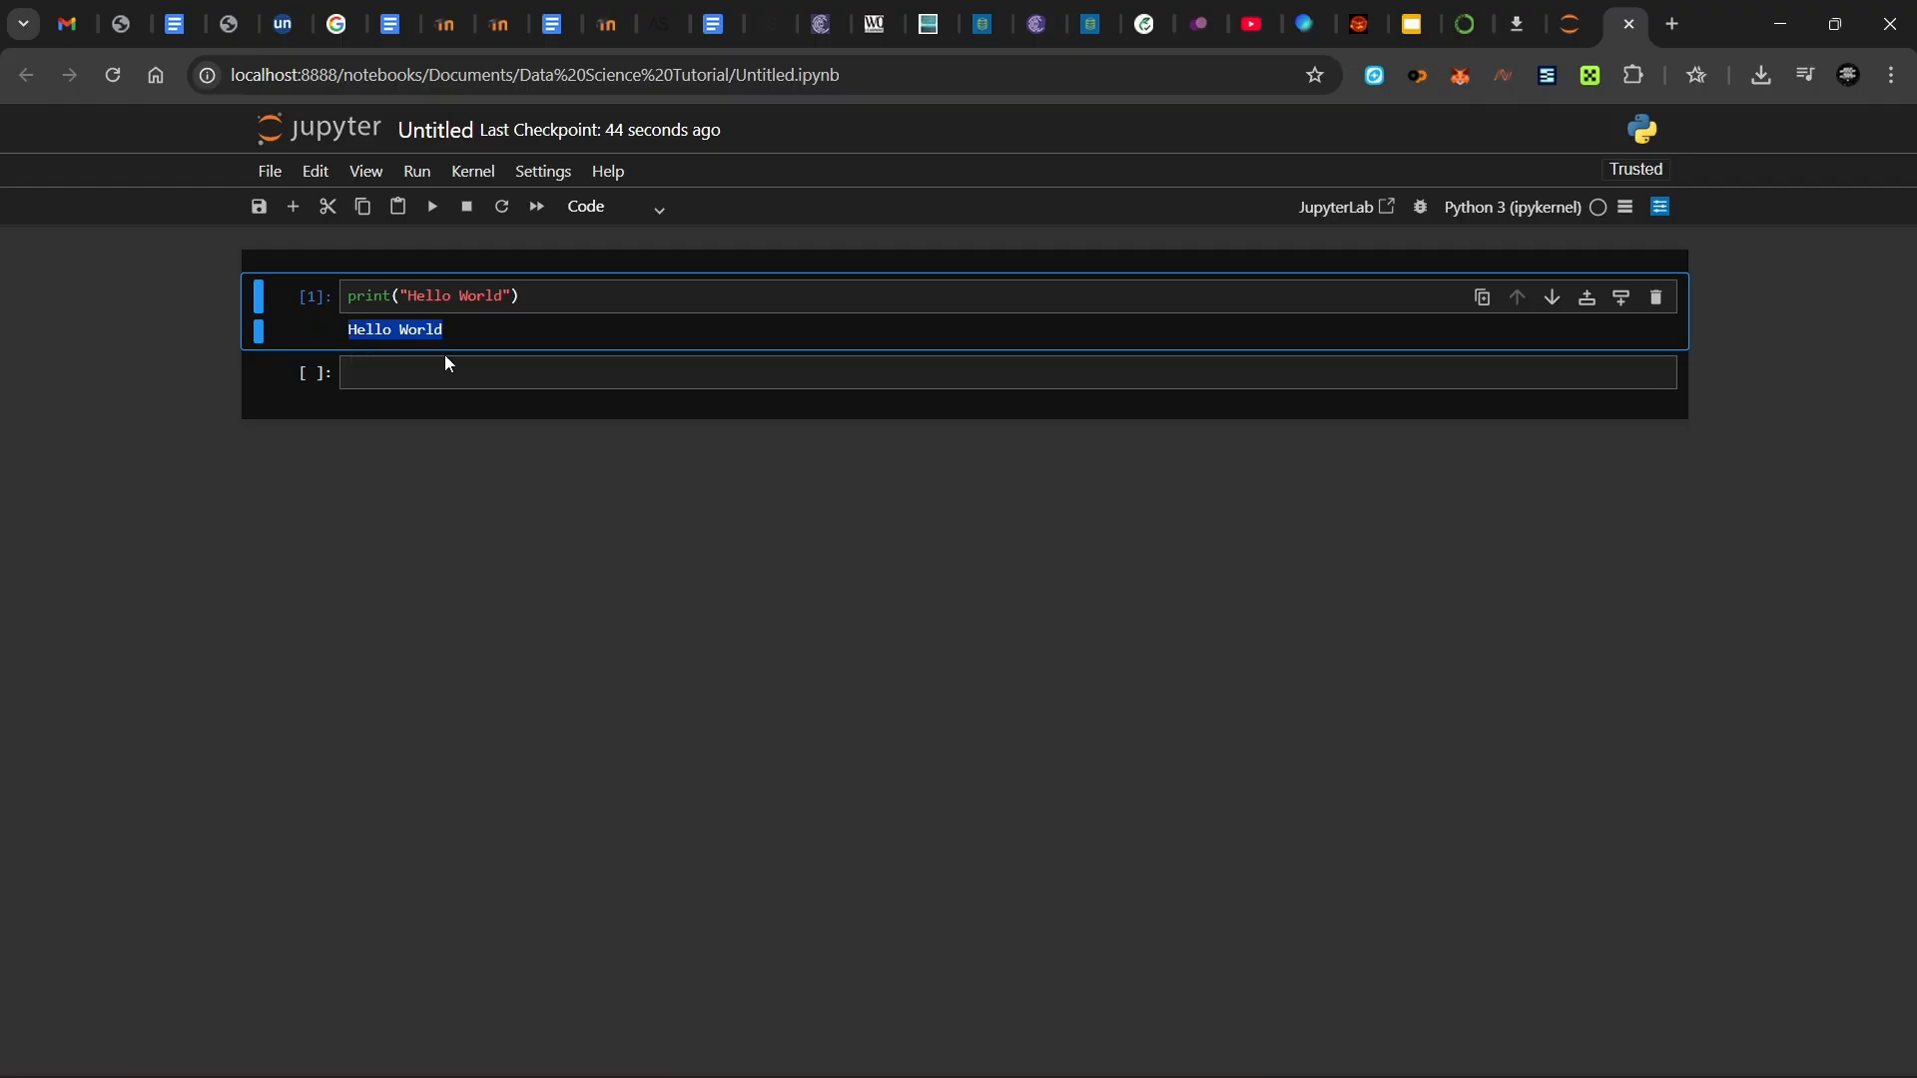
click(473, 372)
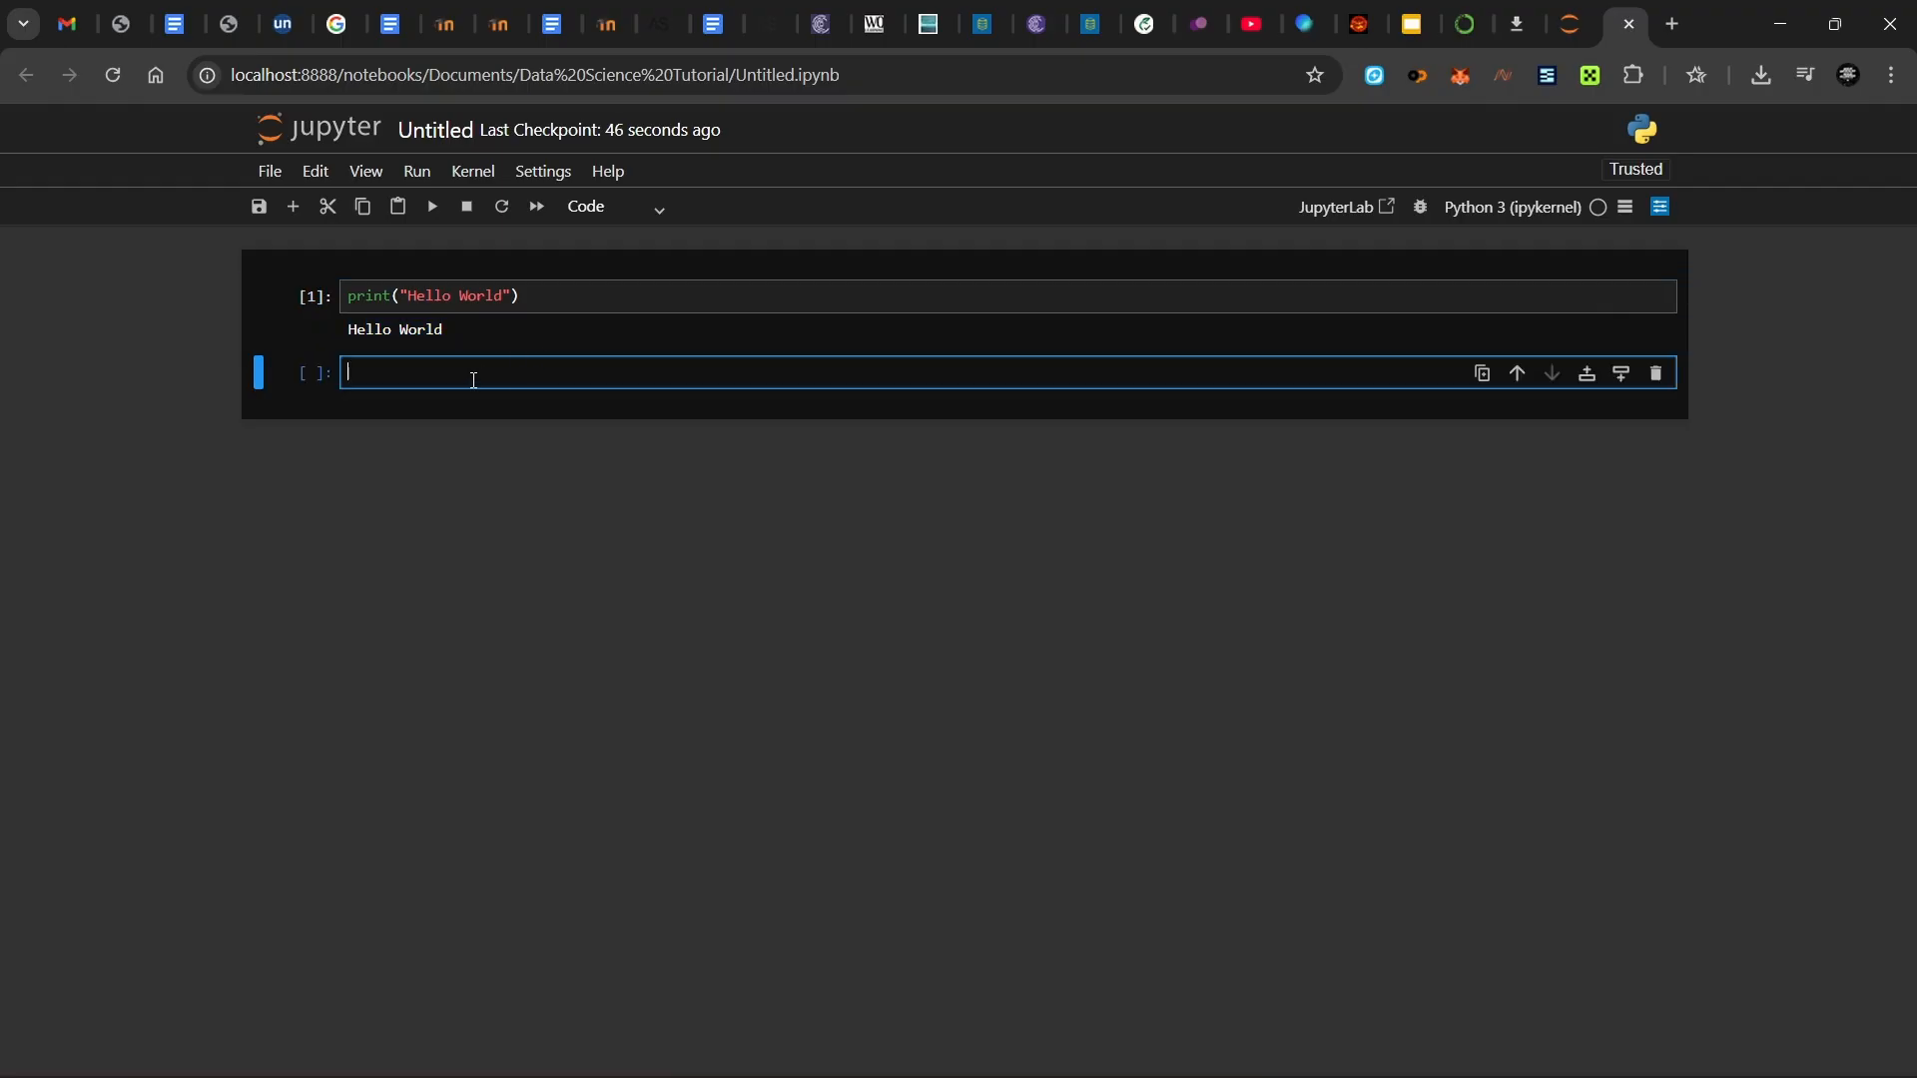
- In the second cell, assign the person's first and last names to first_name and second_name
key(Return)
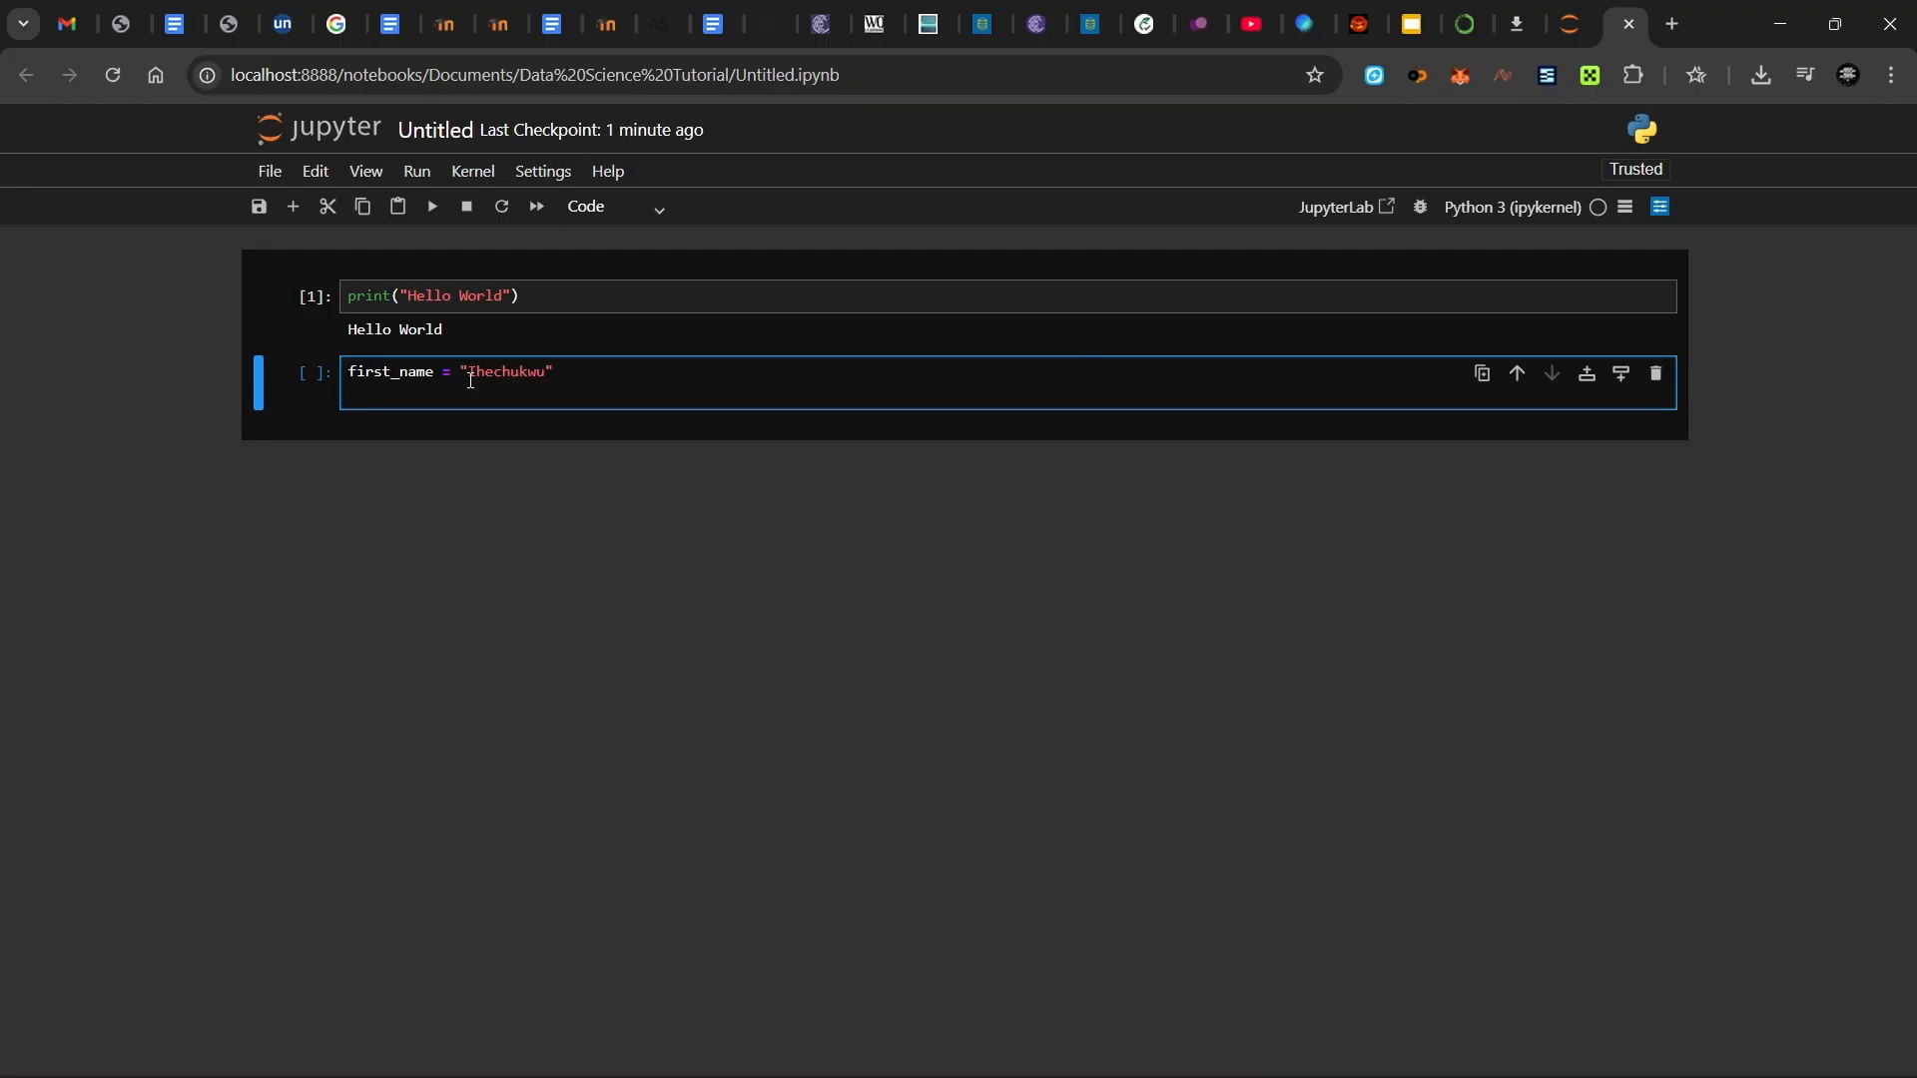
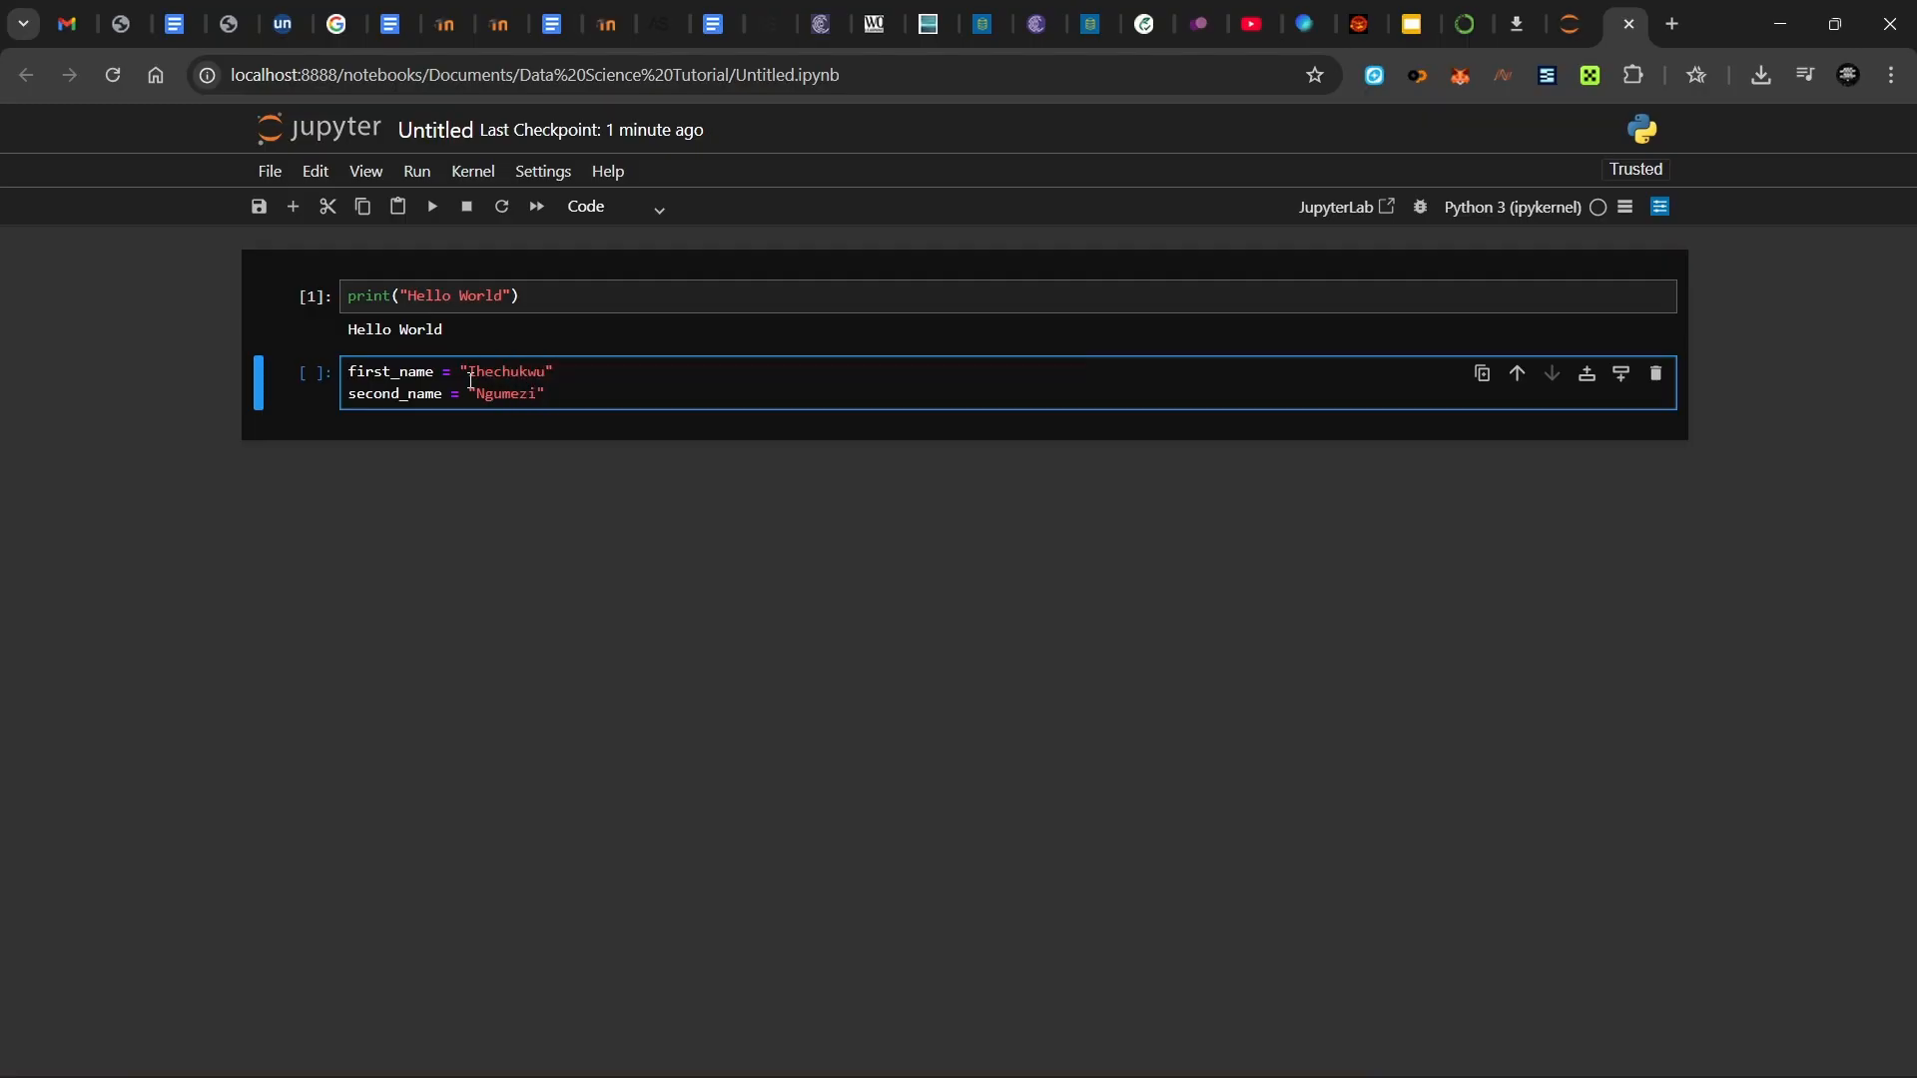
- Rename second_name to last_name, add an unfinished print( line and run the cell
click(404, 396)
key(BackSpace)
key(BackSpace)
key(BackSpace)
key(BackSpace)
key(BackSpace)
key(BackSpace)
text(last)
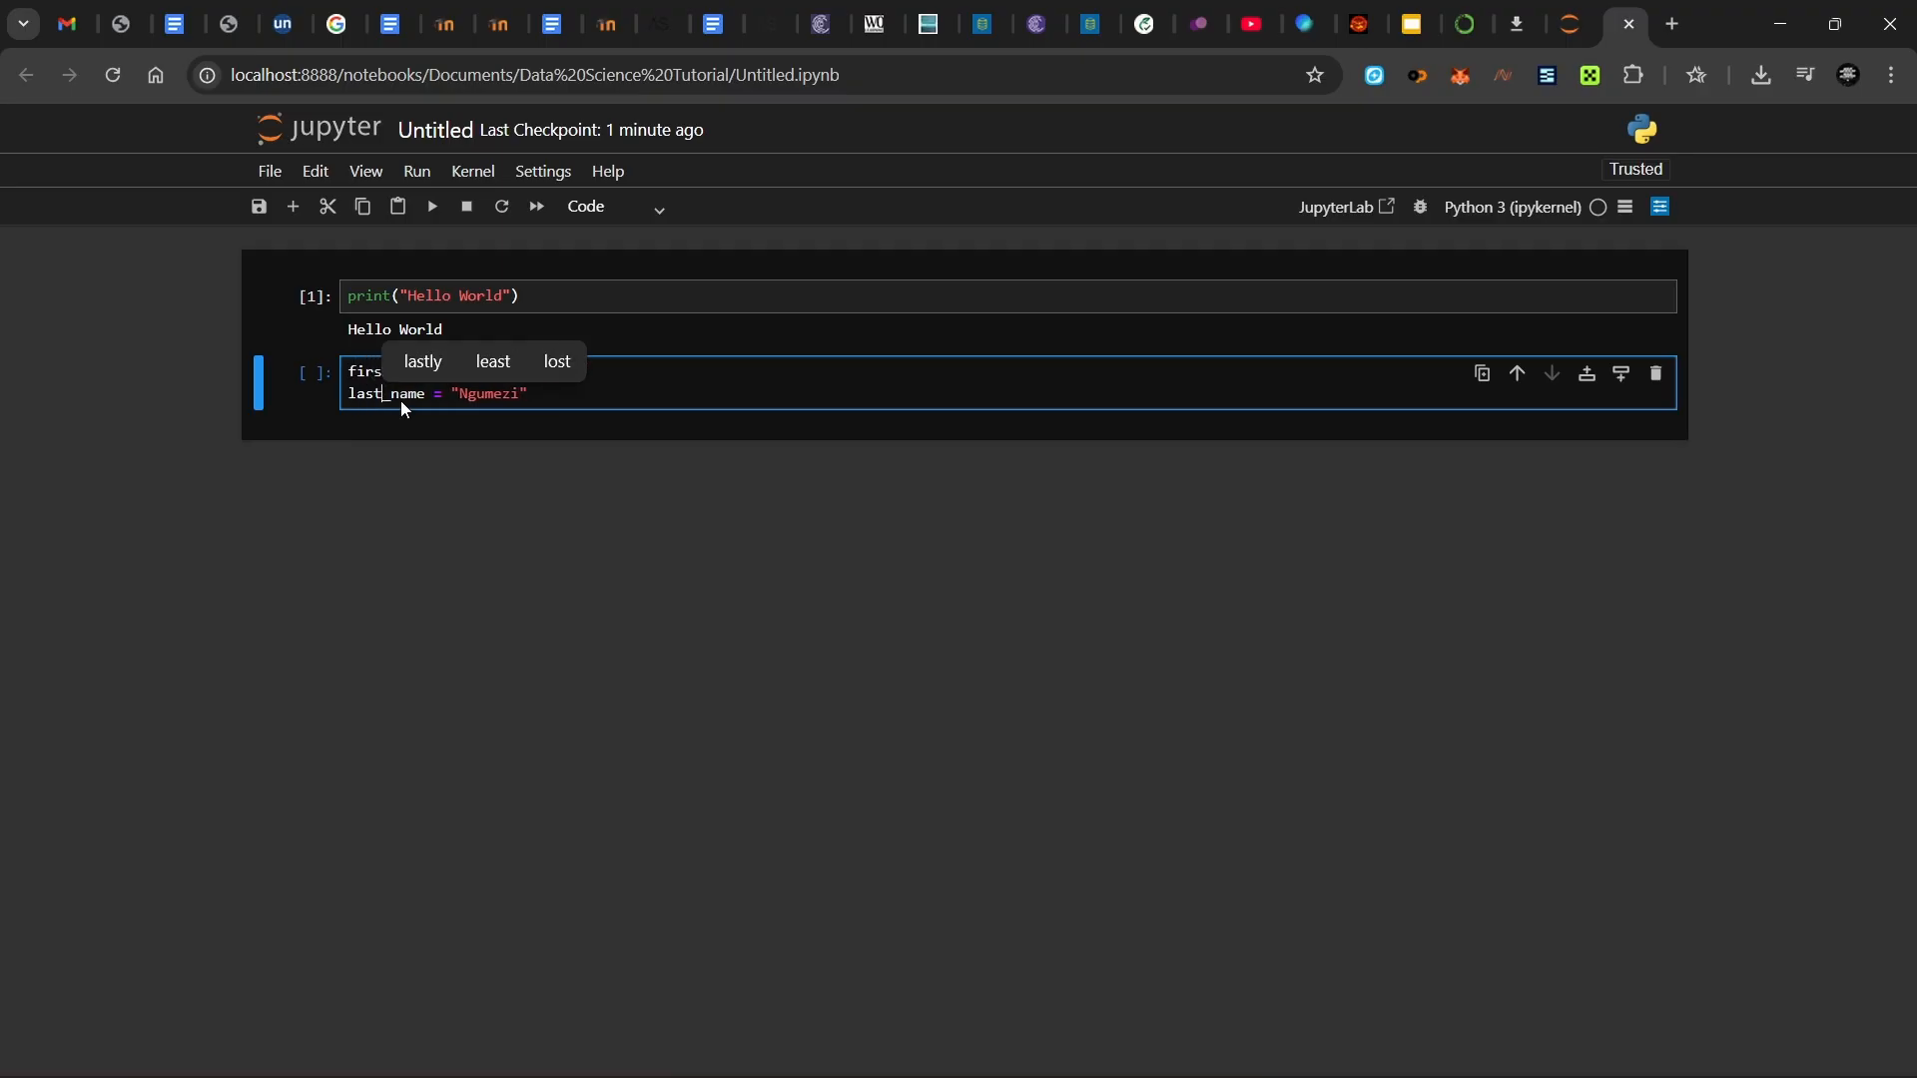
click(642, 407)
key(Return)
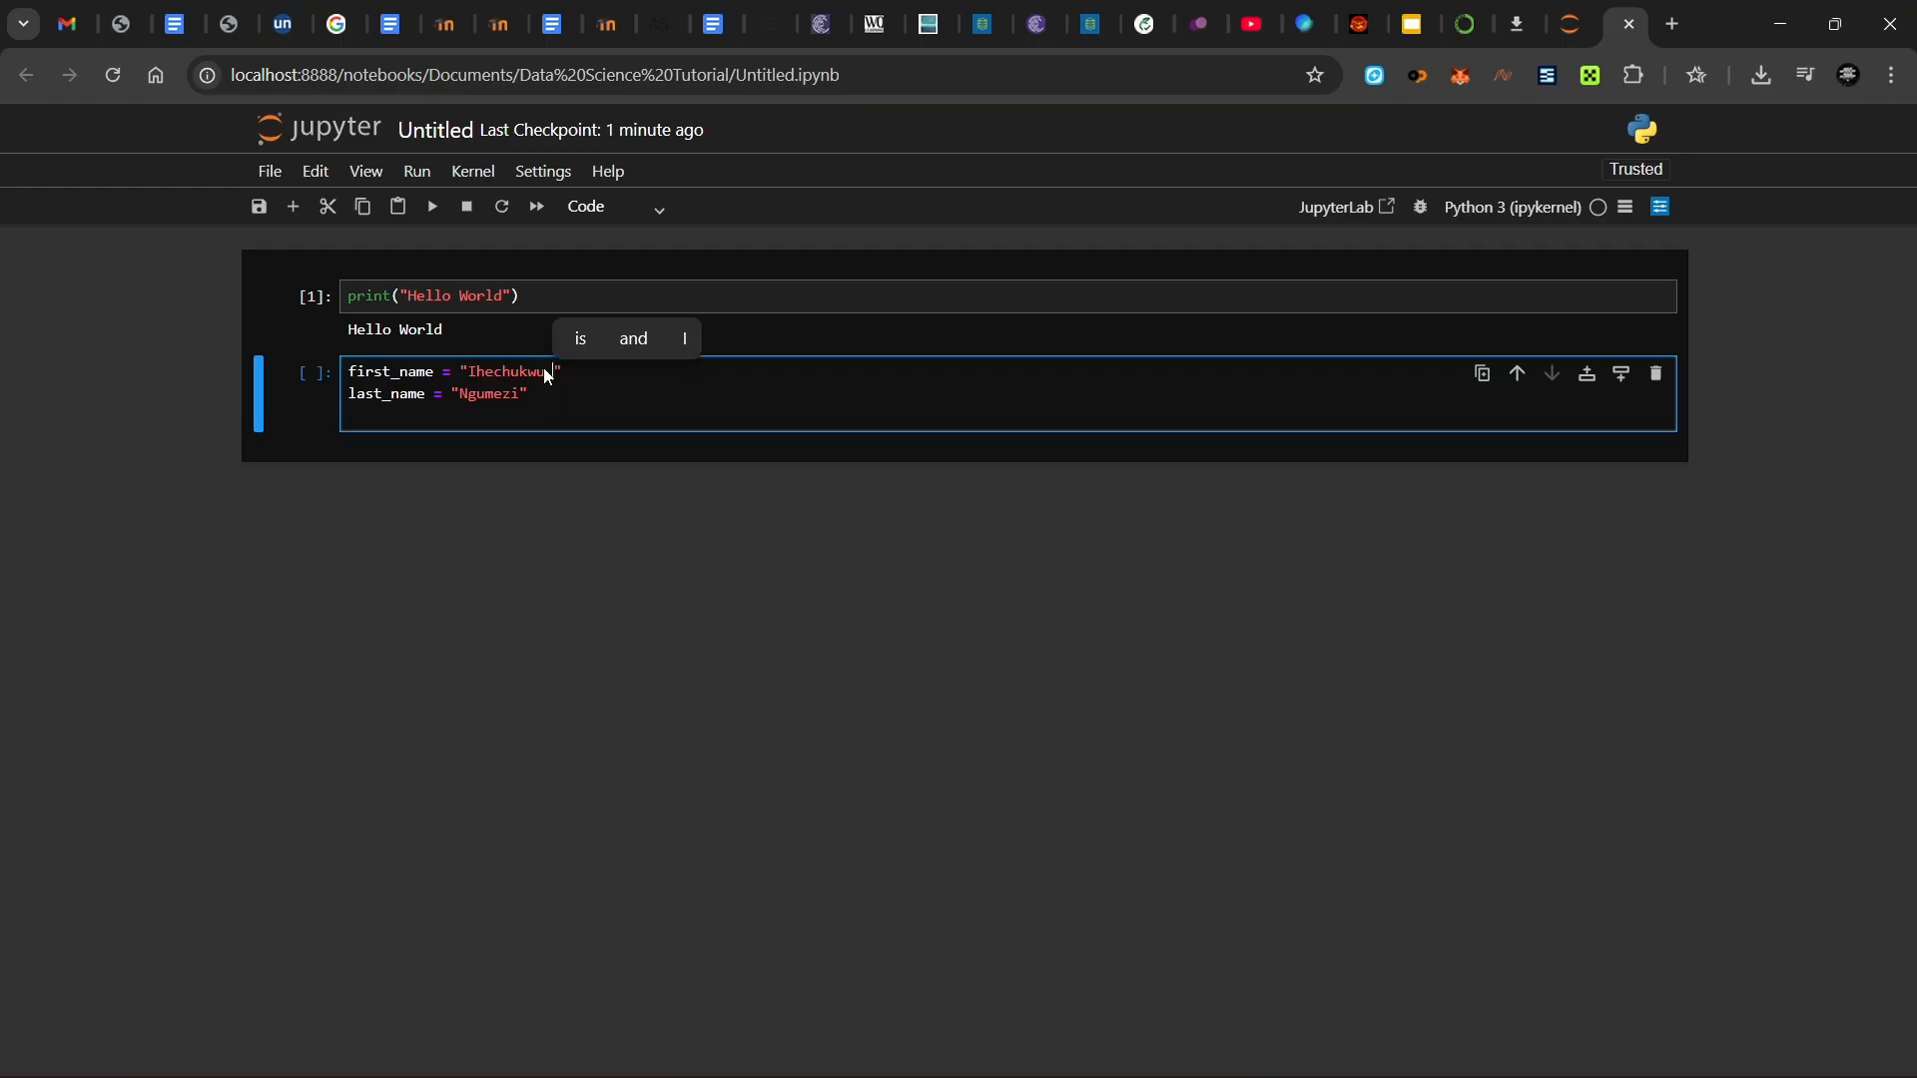
click(514, 423)
text(p)
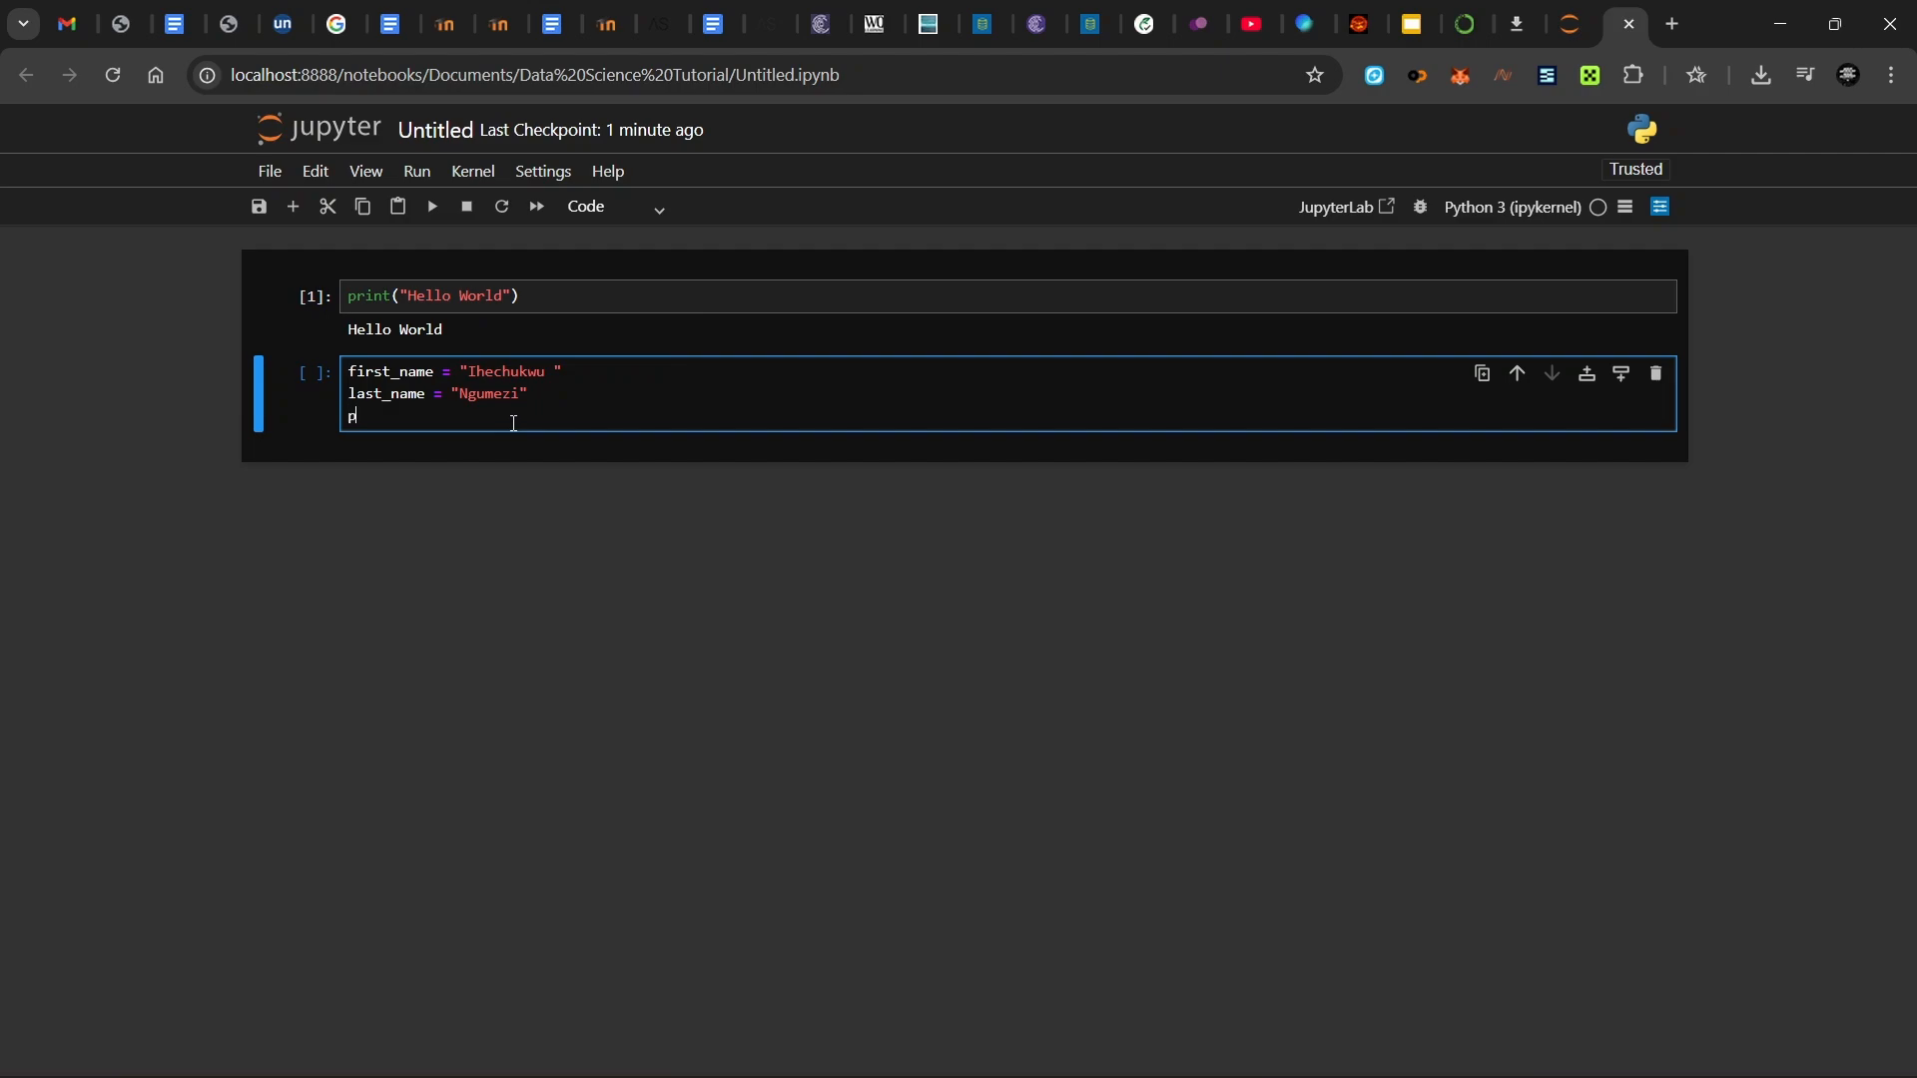
text(rint()
key(shift+Return)
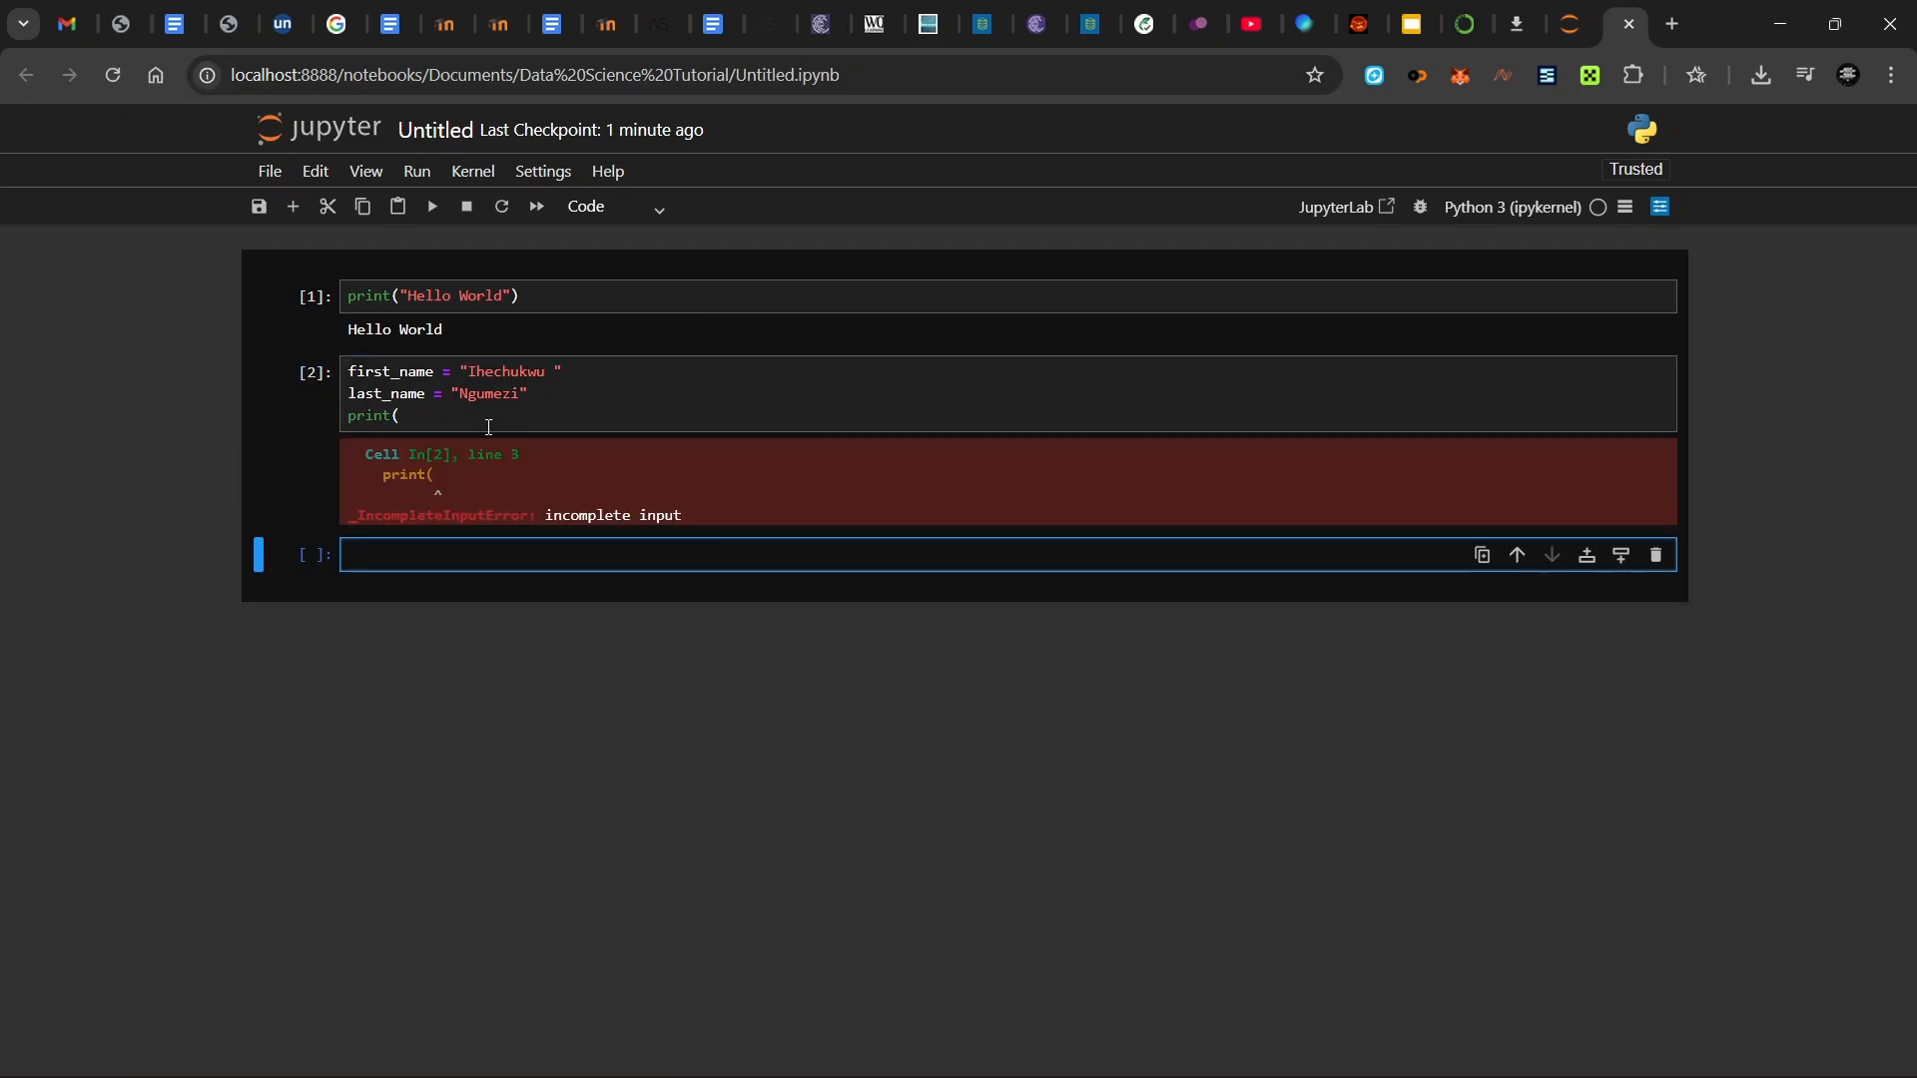
click(487, 427)
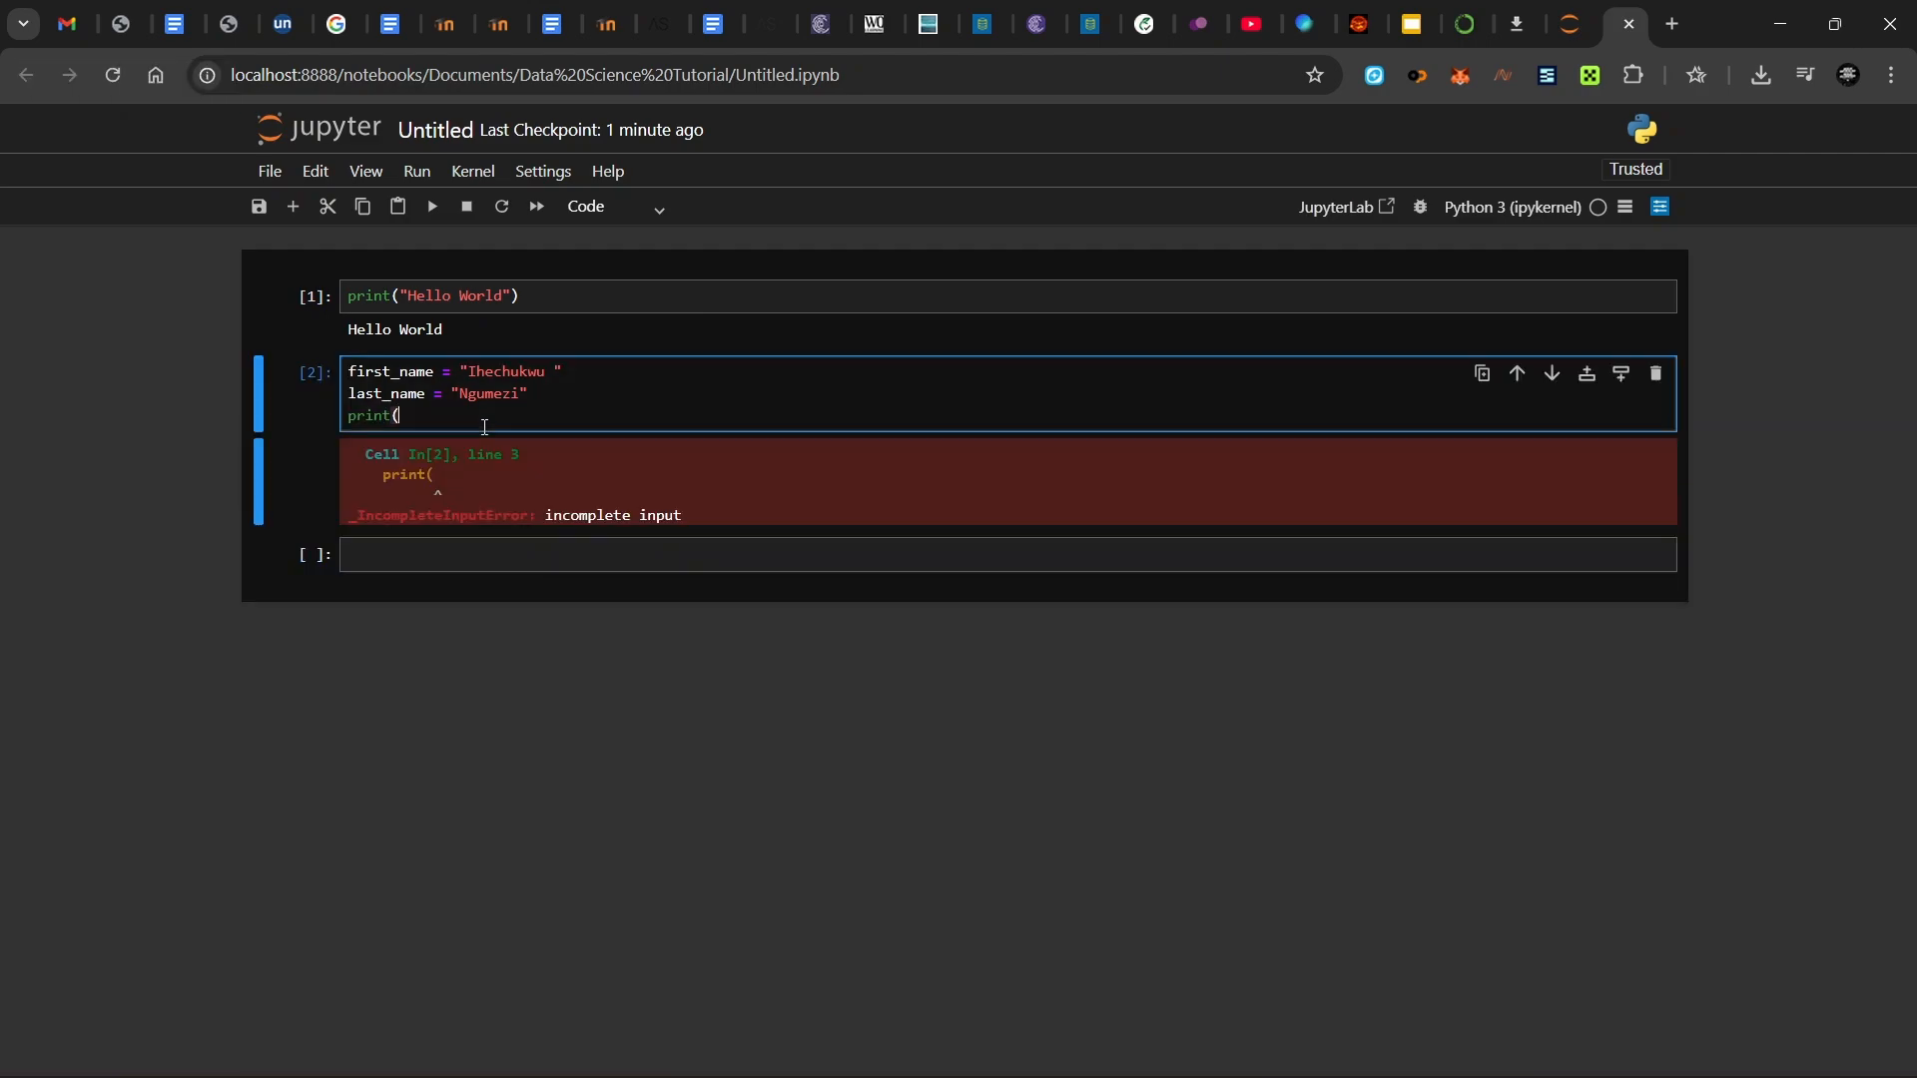
- Clear the error output, complete print(first_name + last_name) and run the cell
right_click(315, 417)
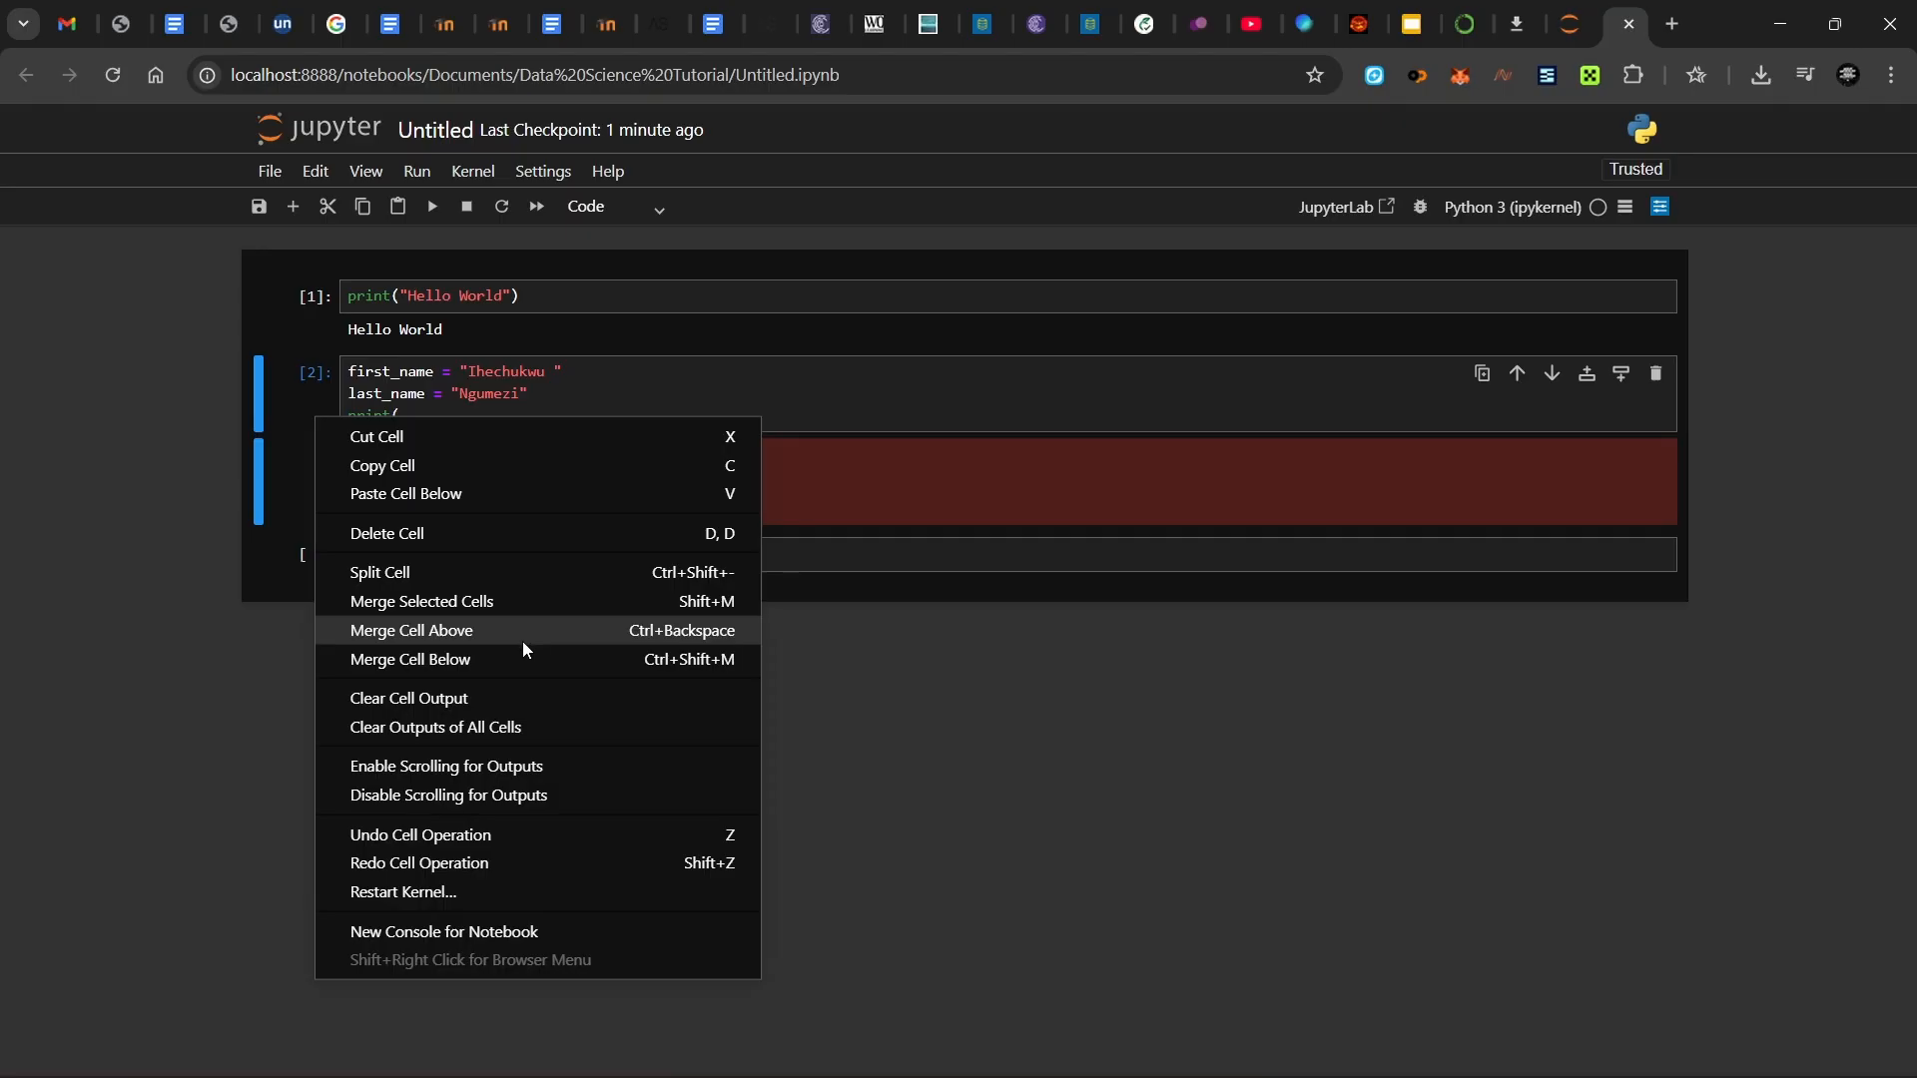
click(515, 697)
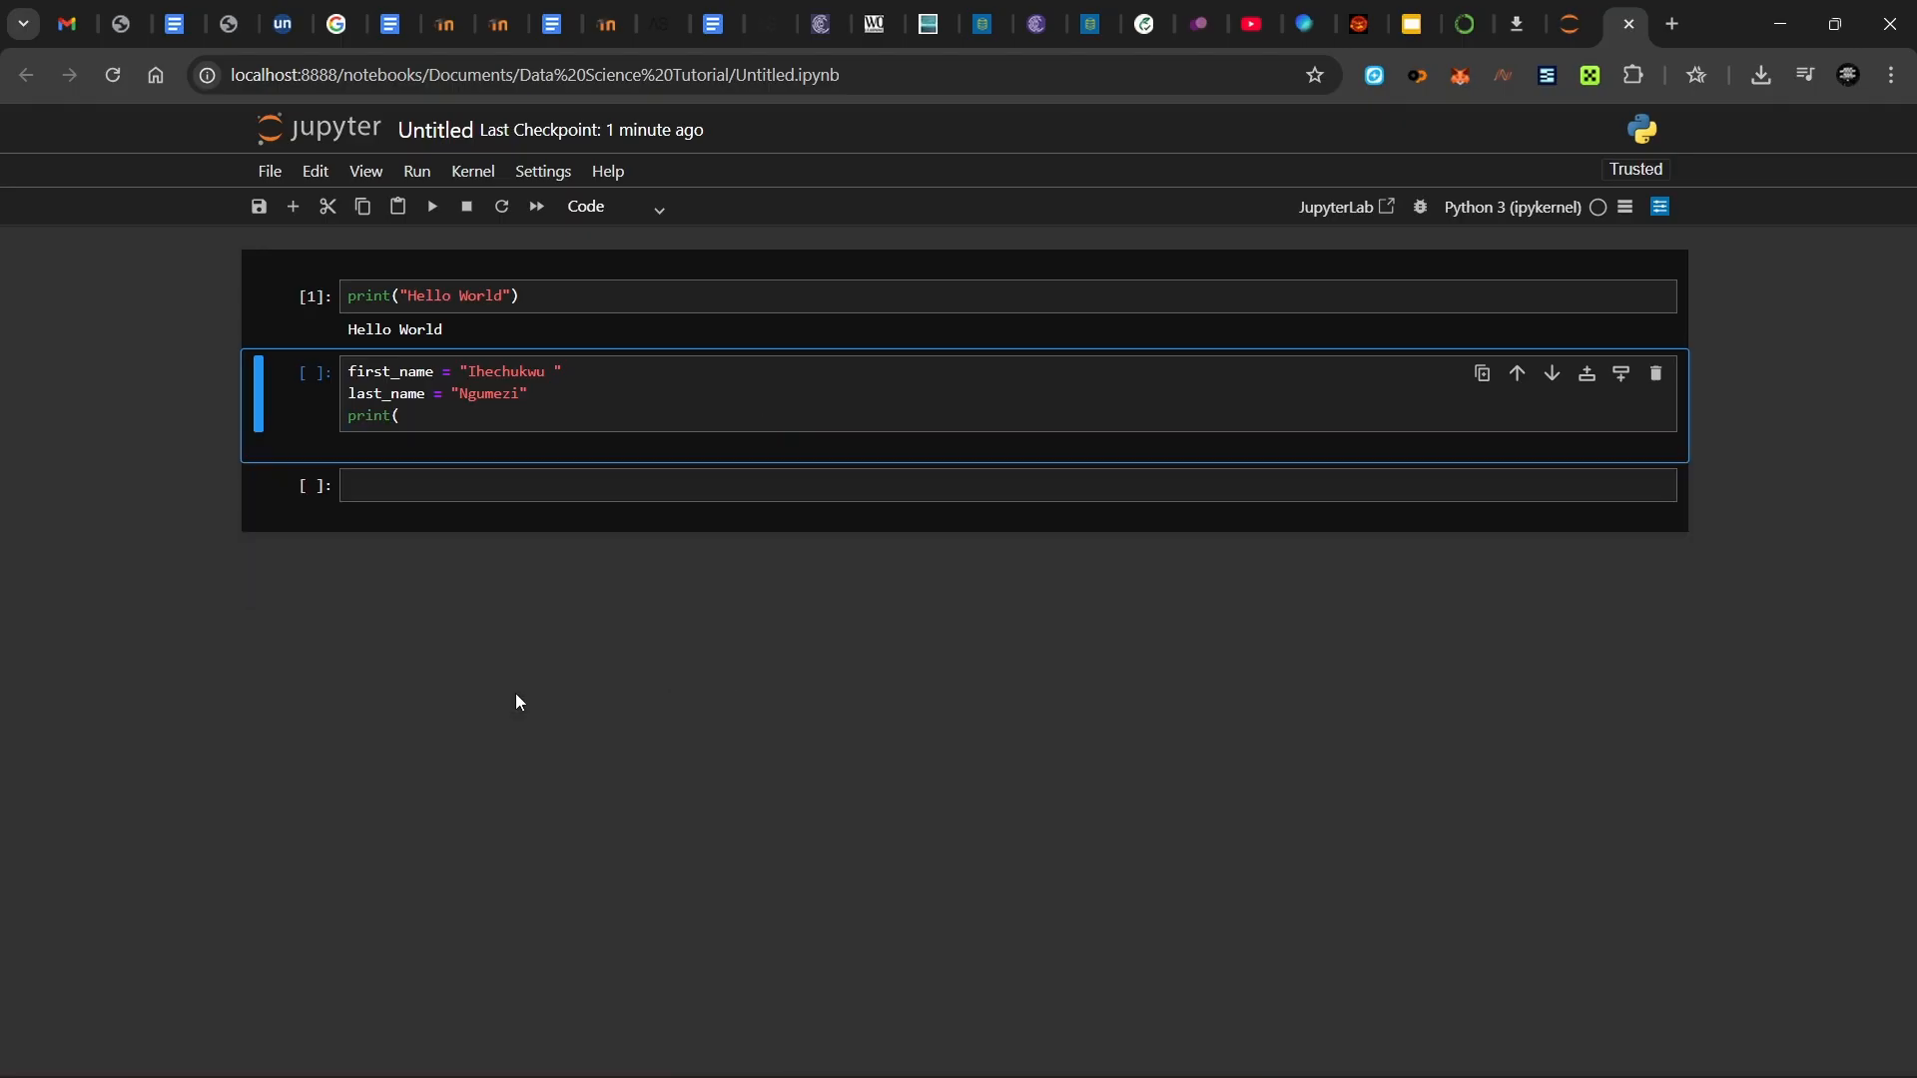
click(461, 426)
text())
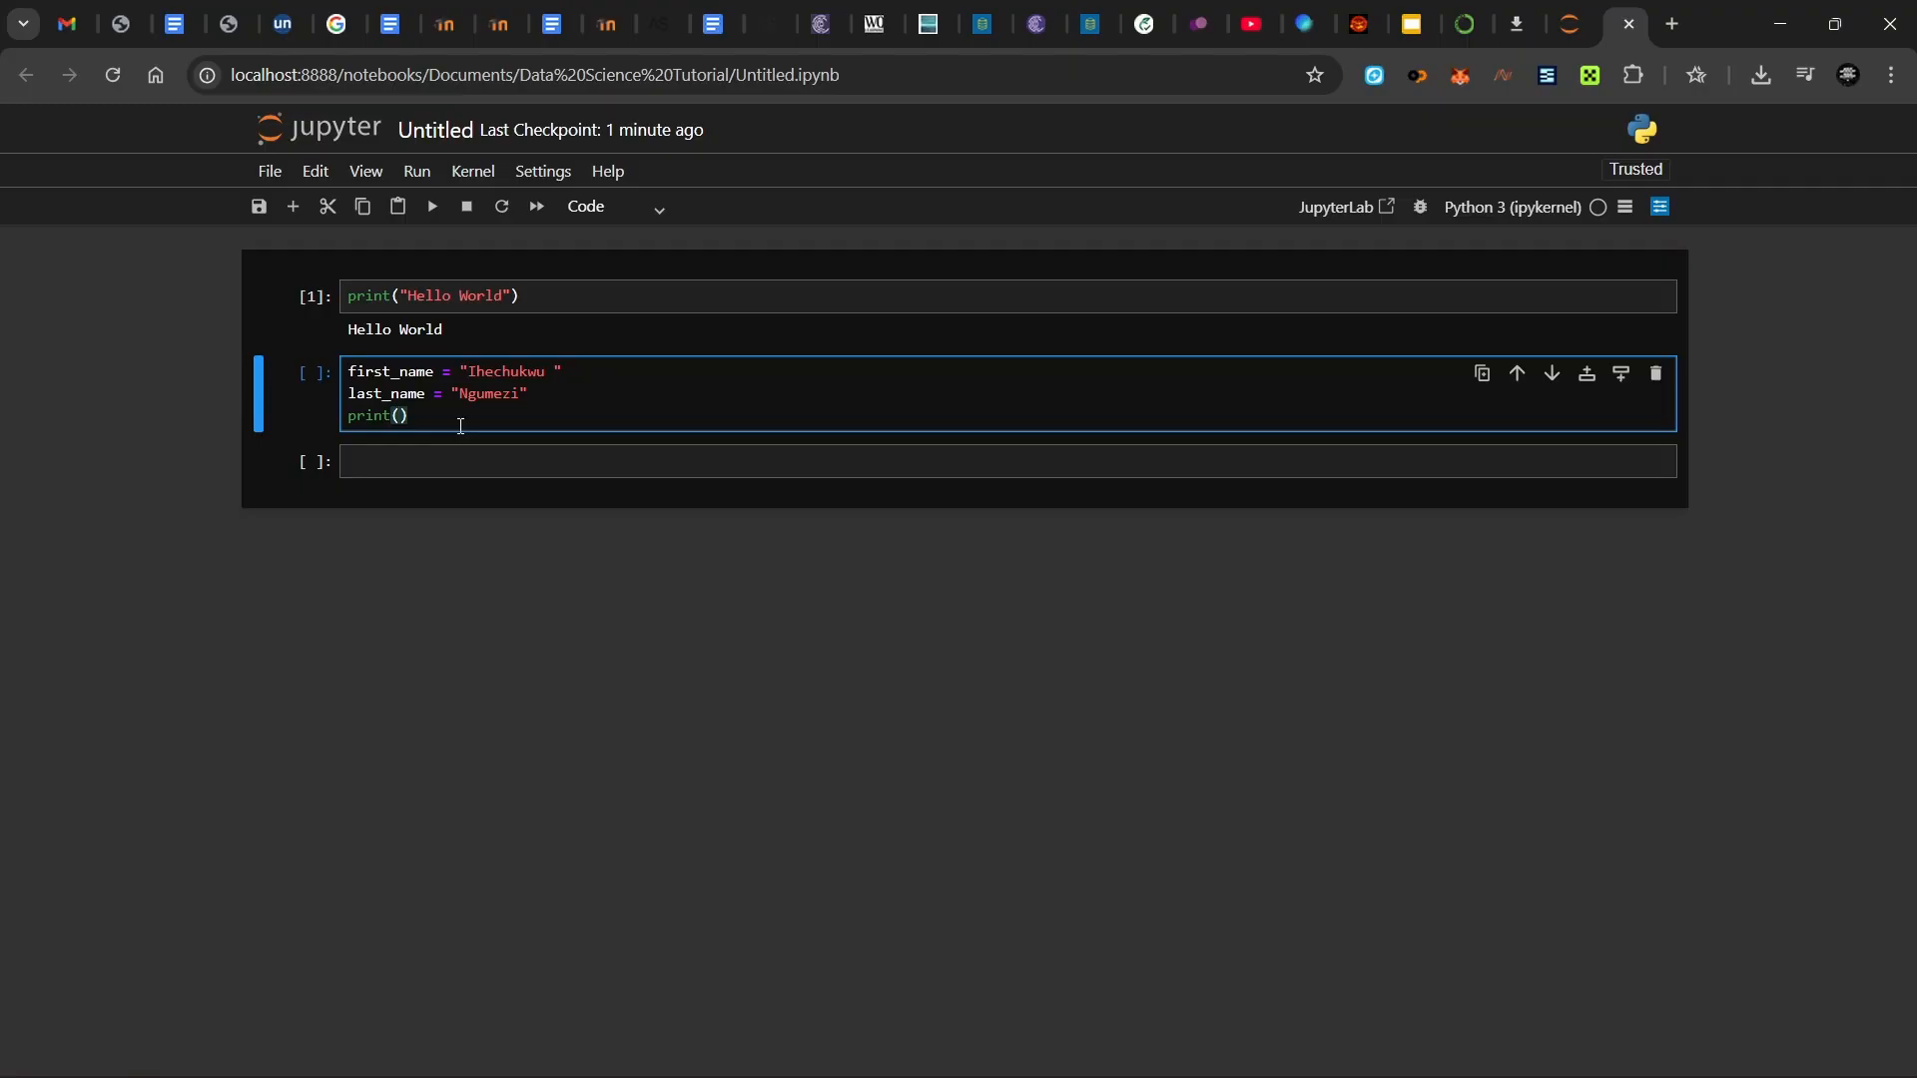
text(first)
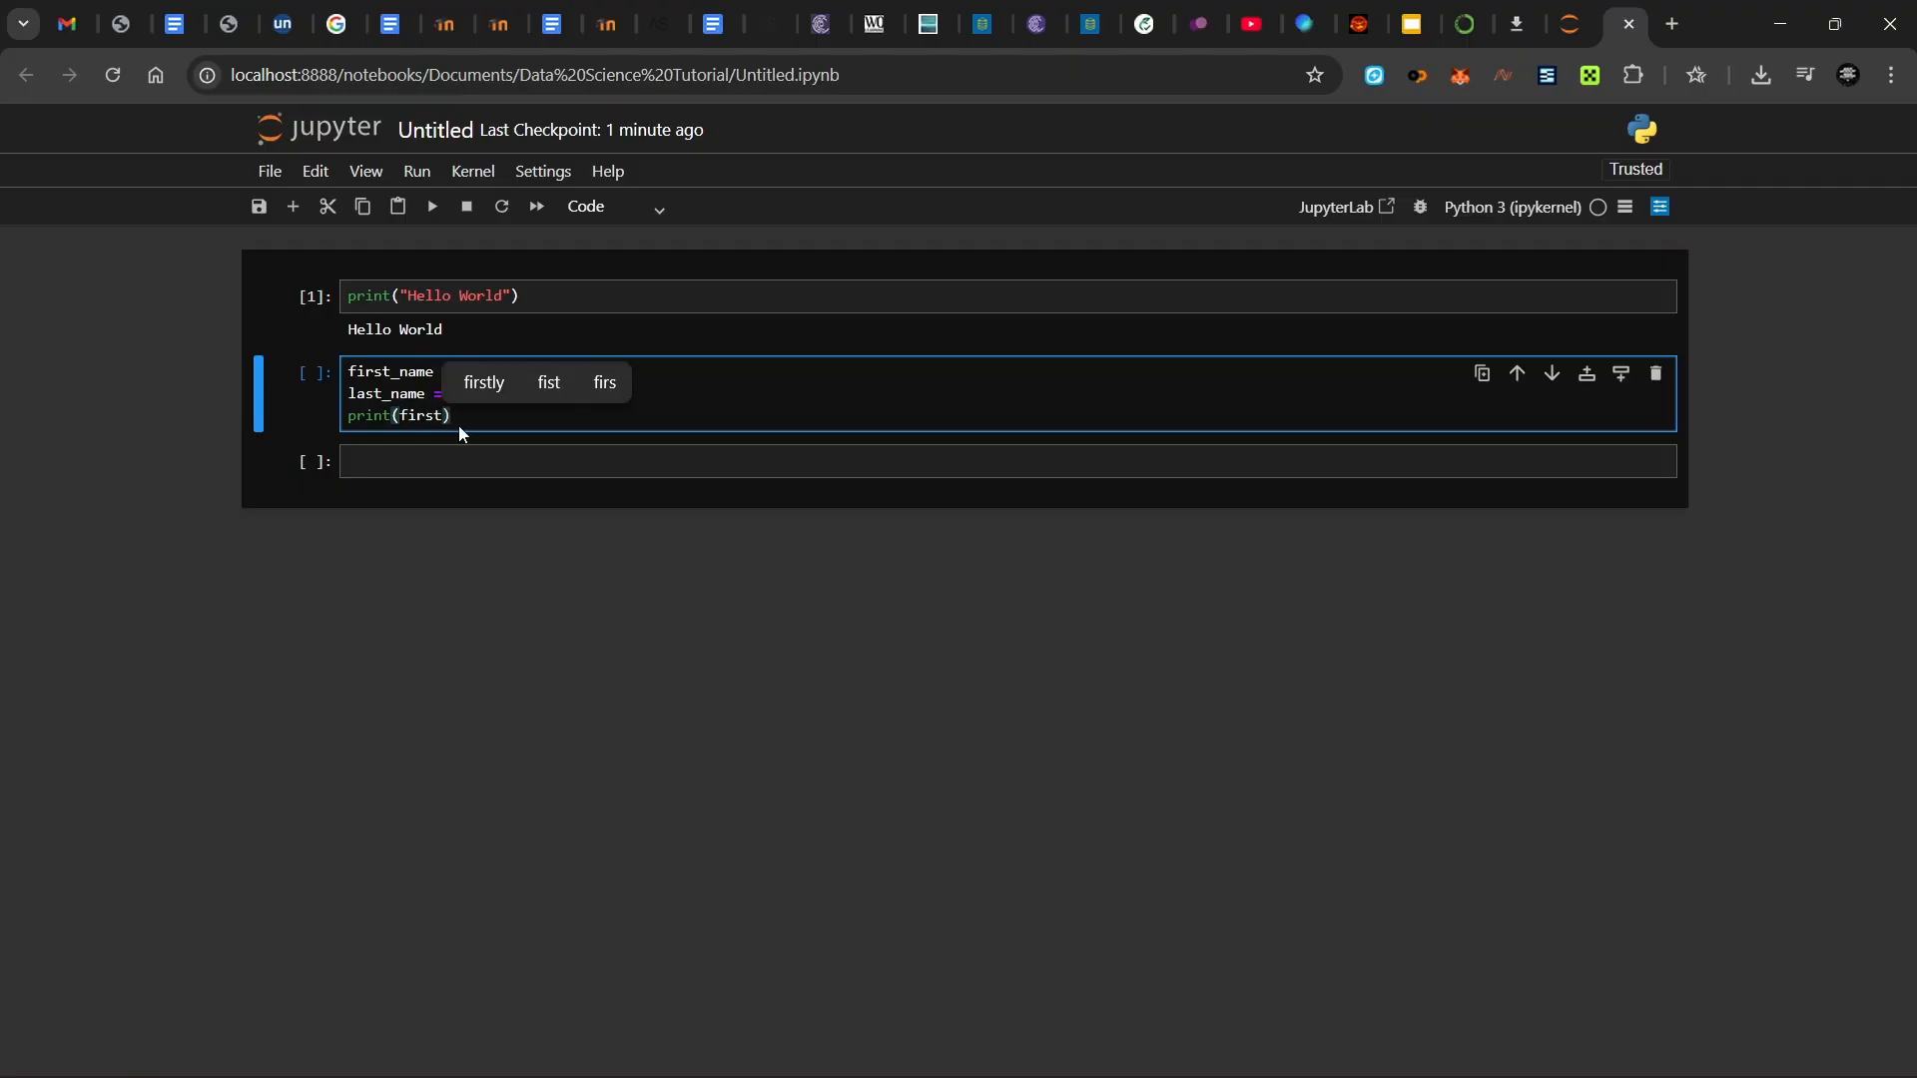
text(_name)
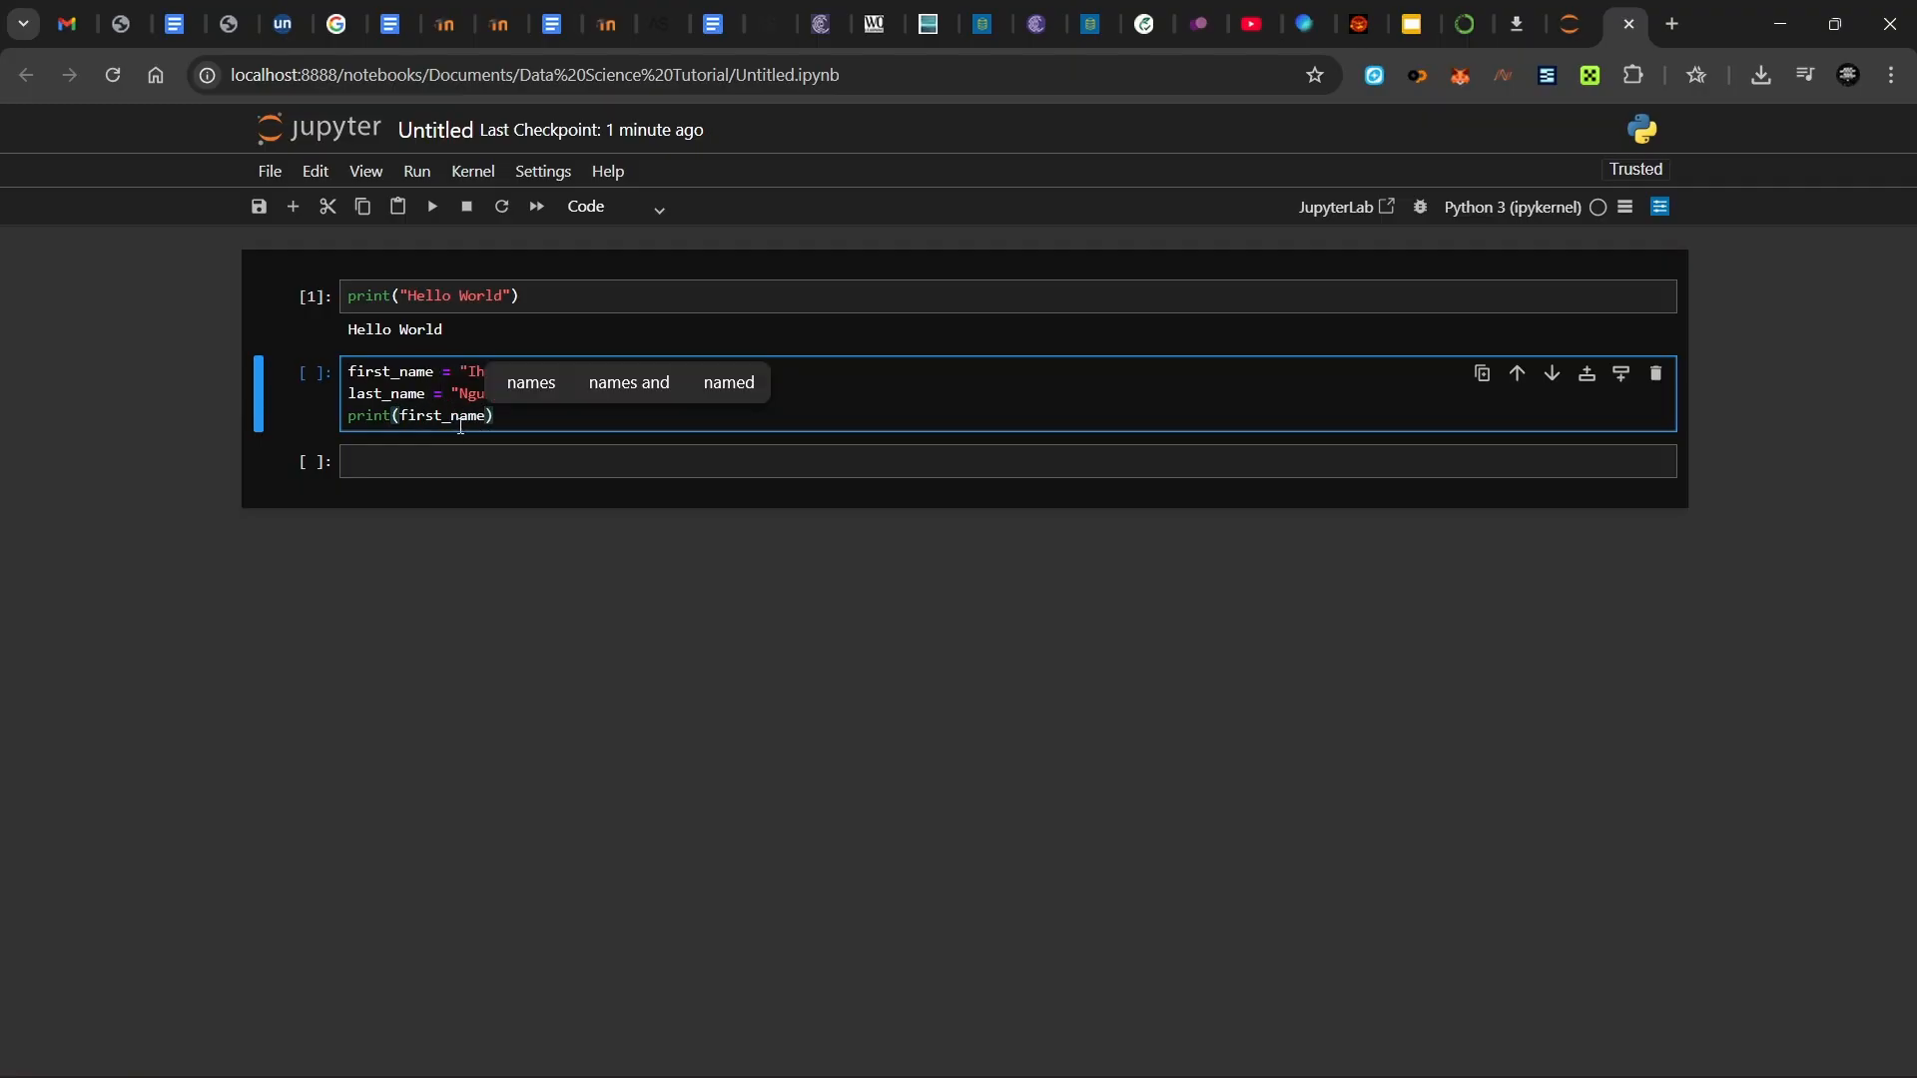
text( + )
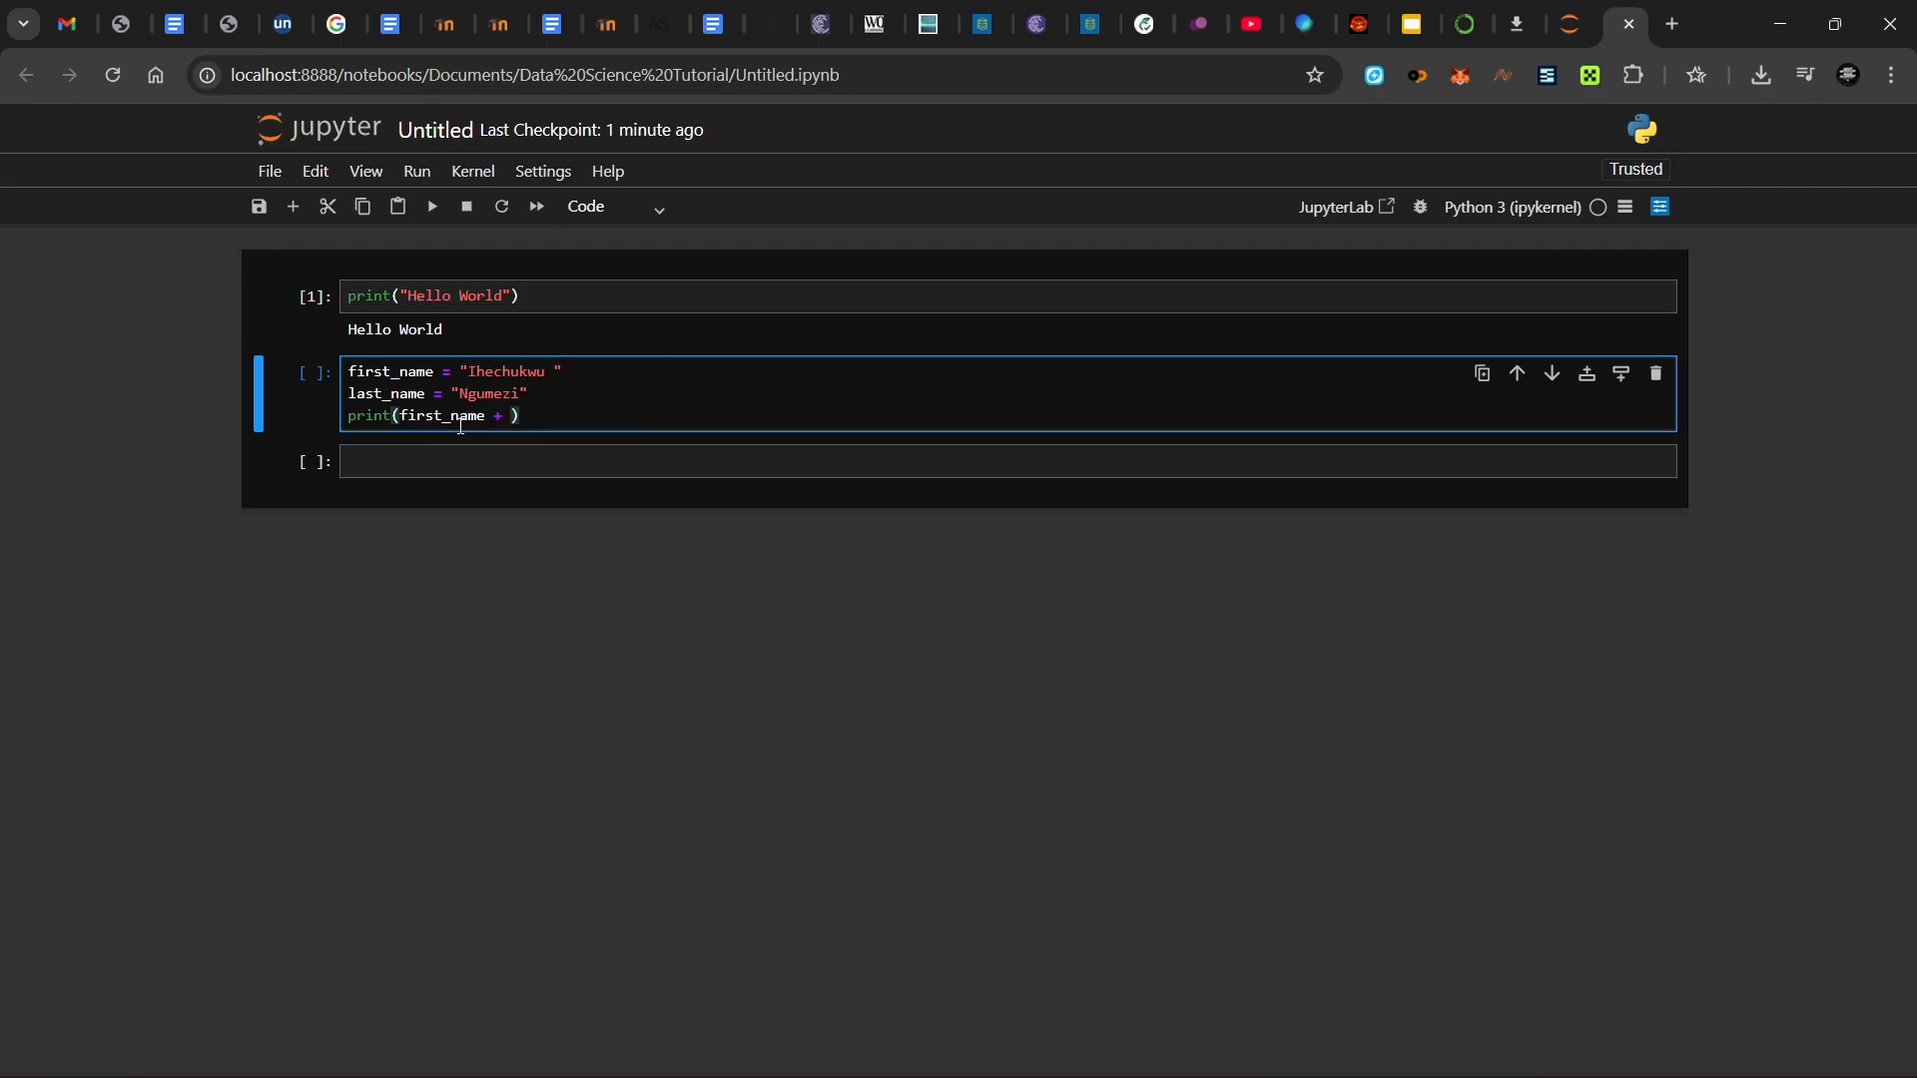
text(las)
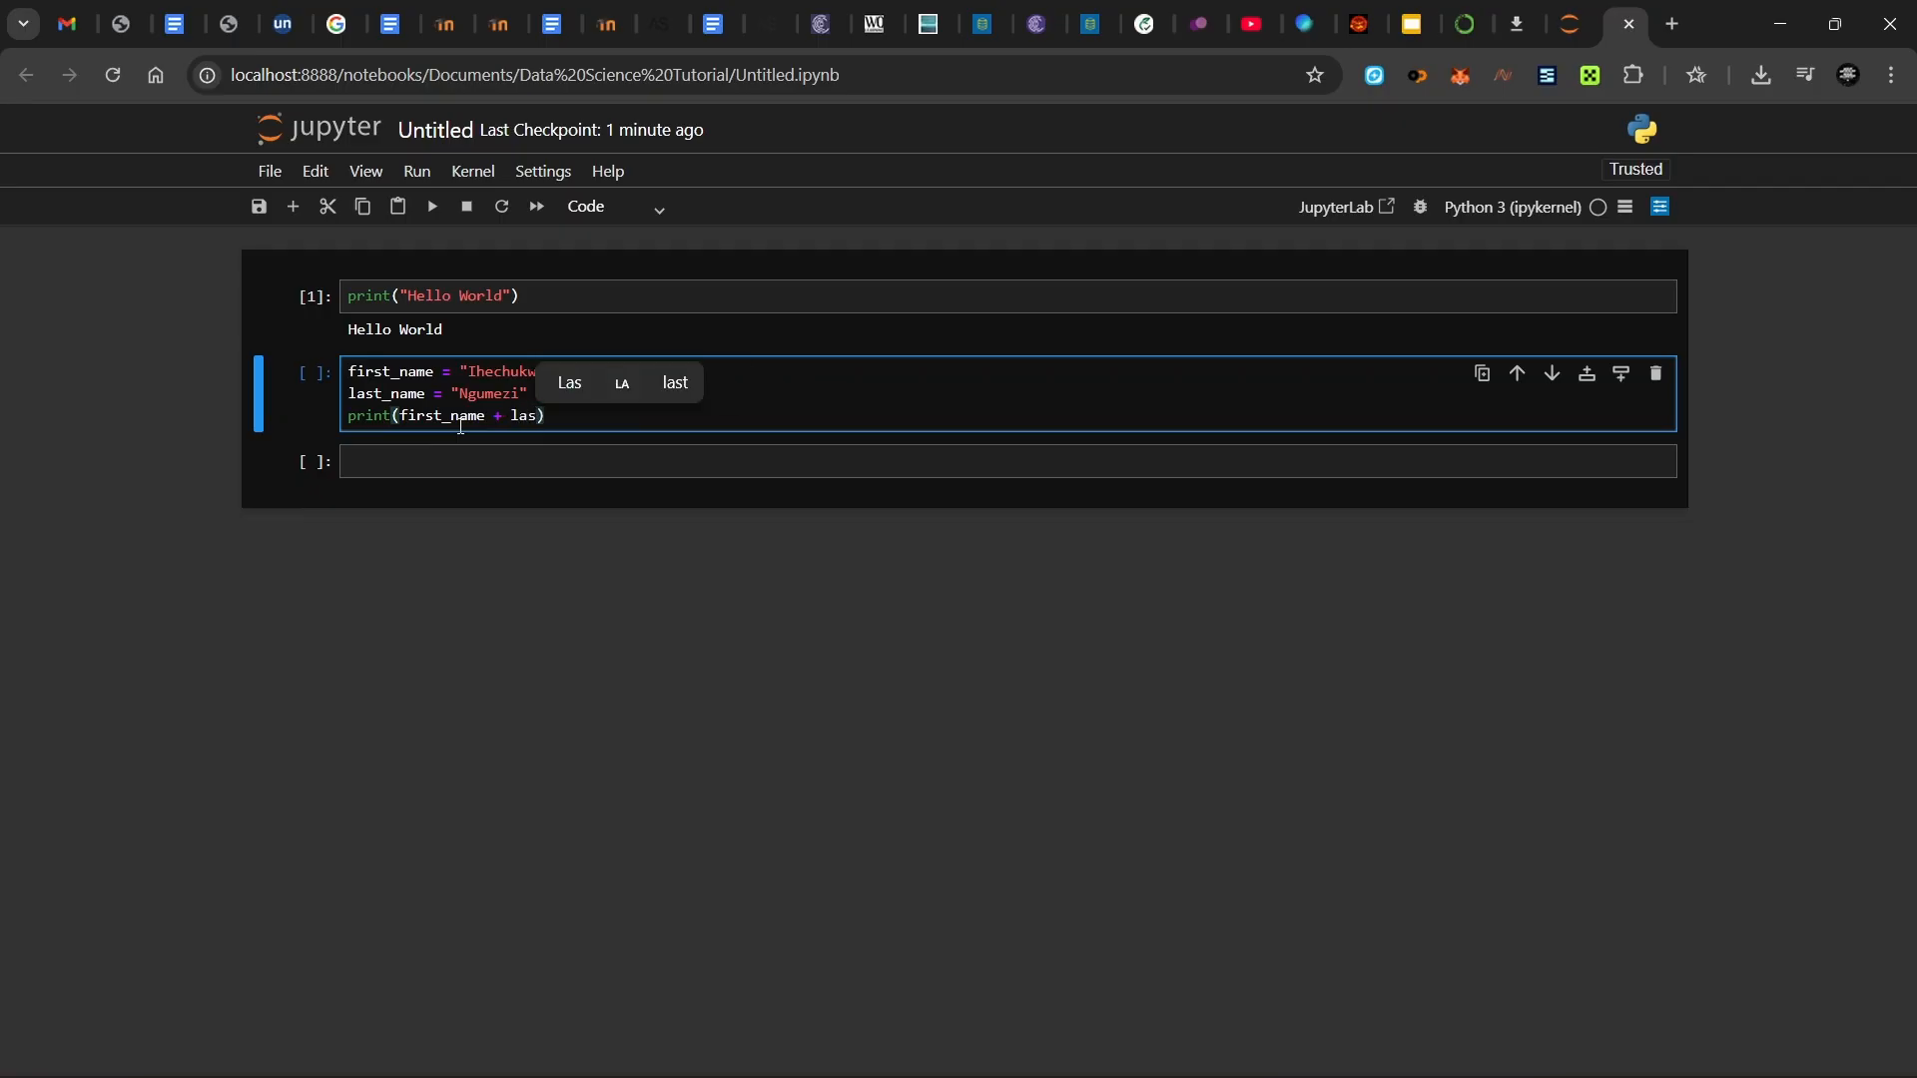
text(t_name)
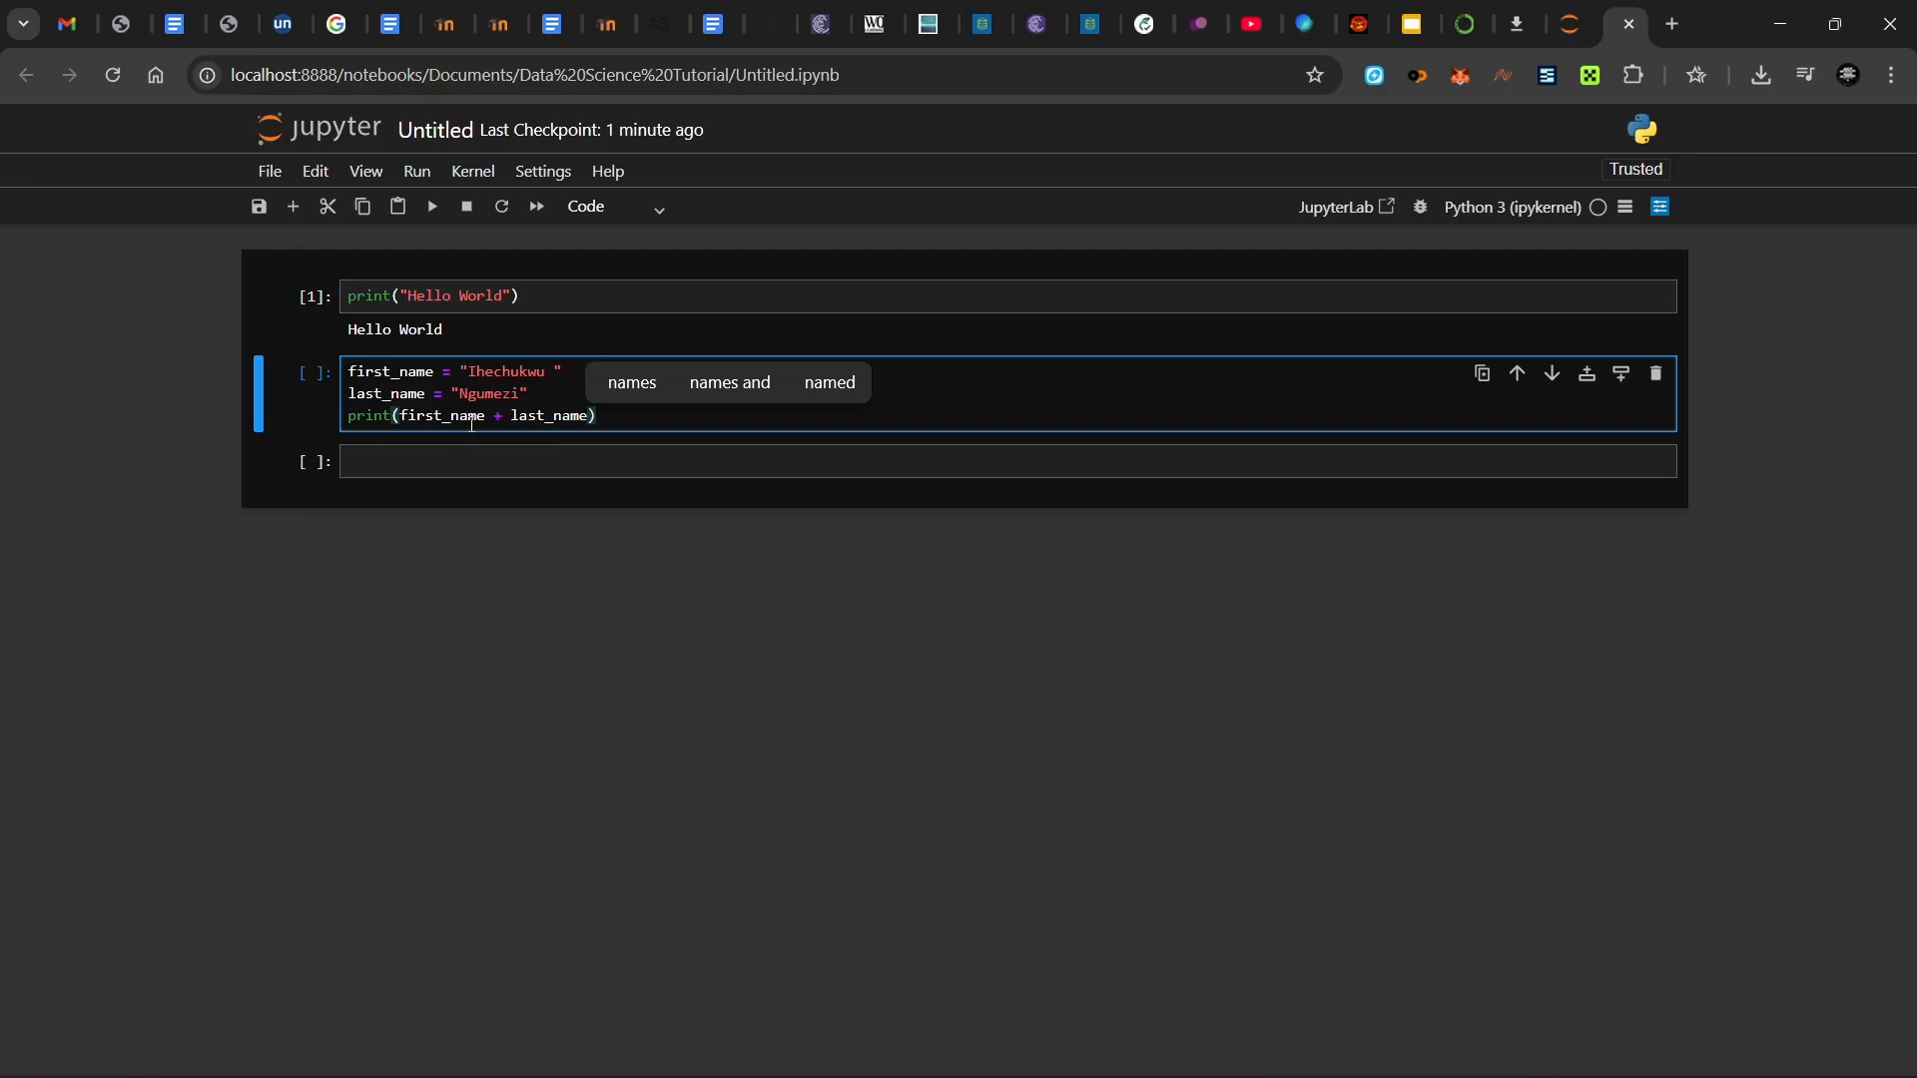
key(shift+Return)
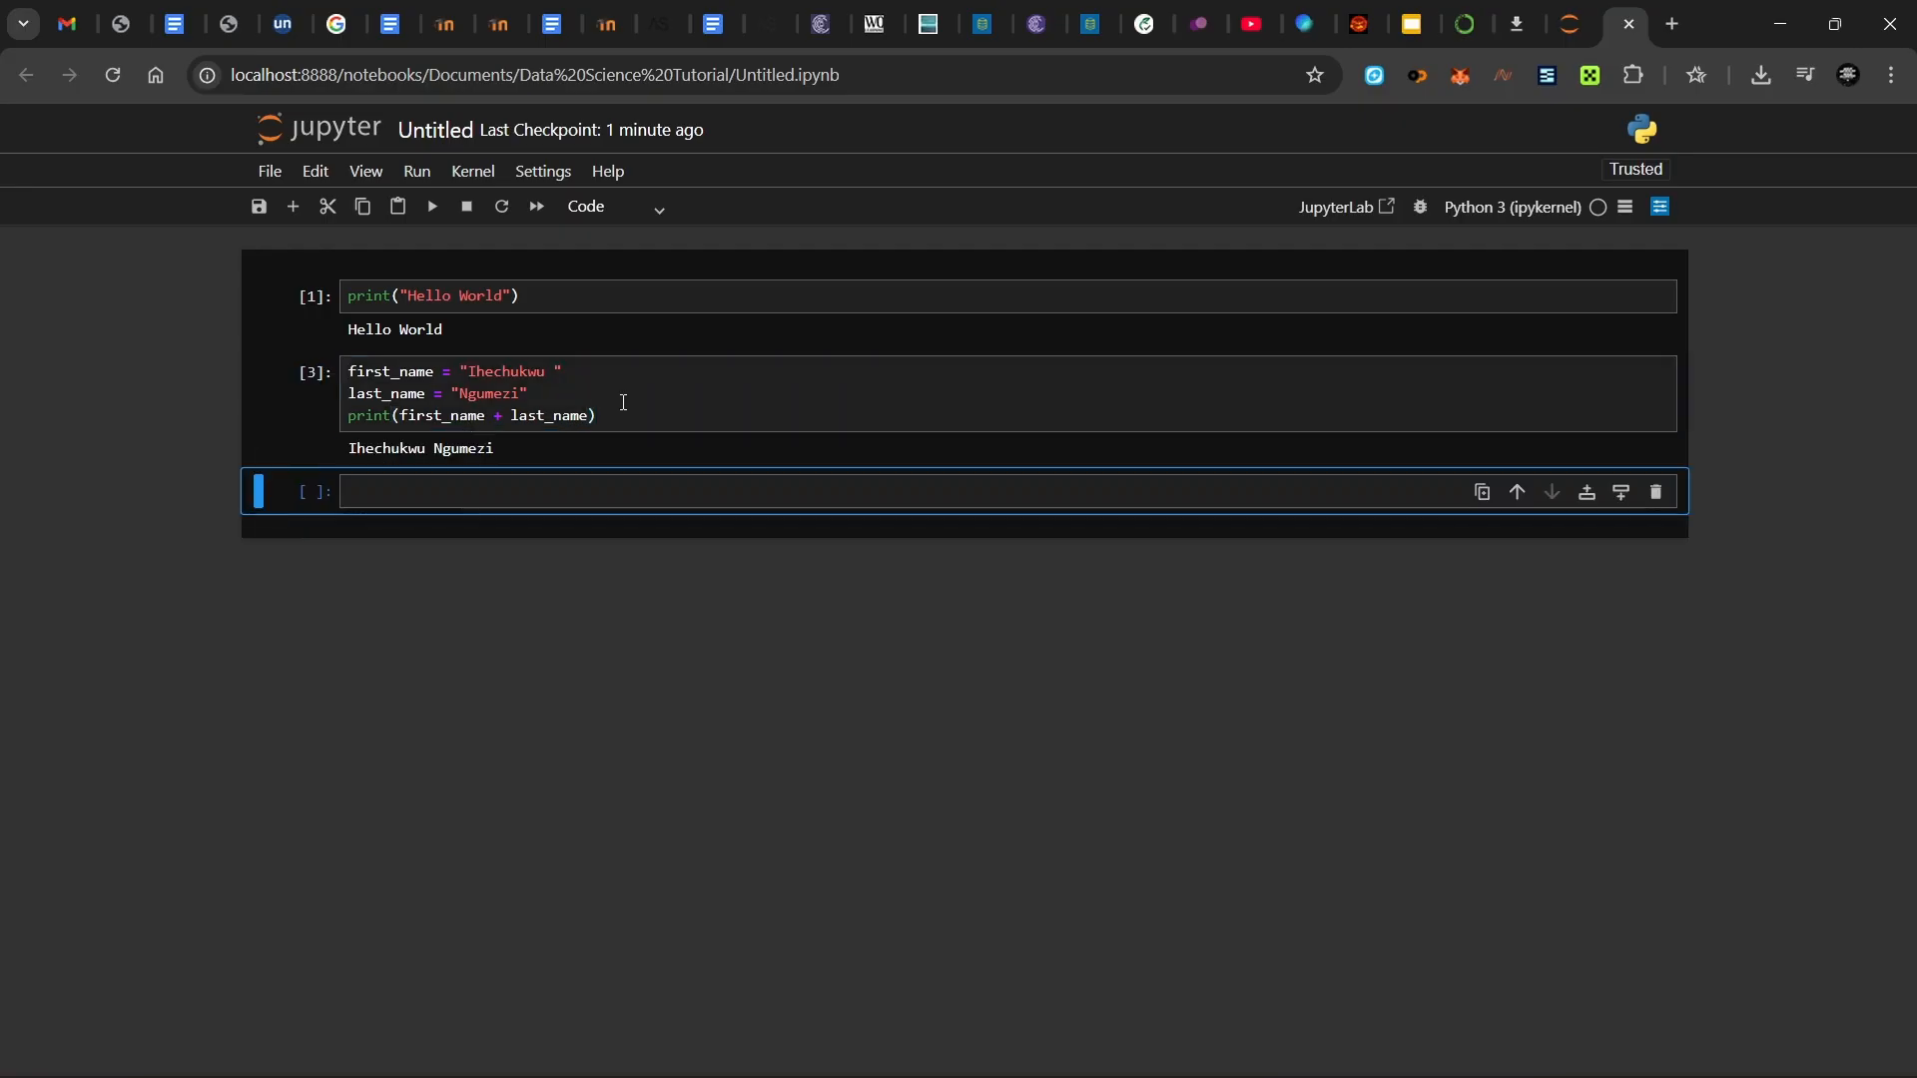
- Re-run the full-name cell from the Run menu and again with Shift+Enter
click(620, 407)
double_click(509, 396)
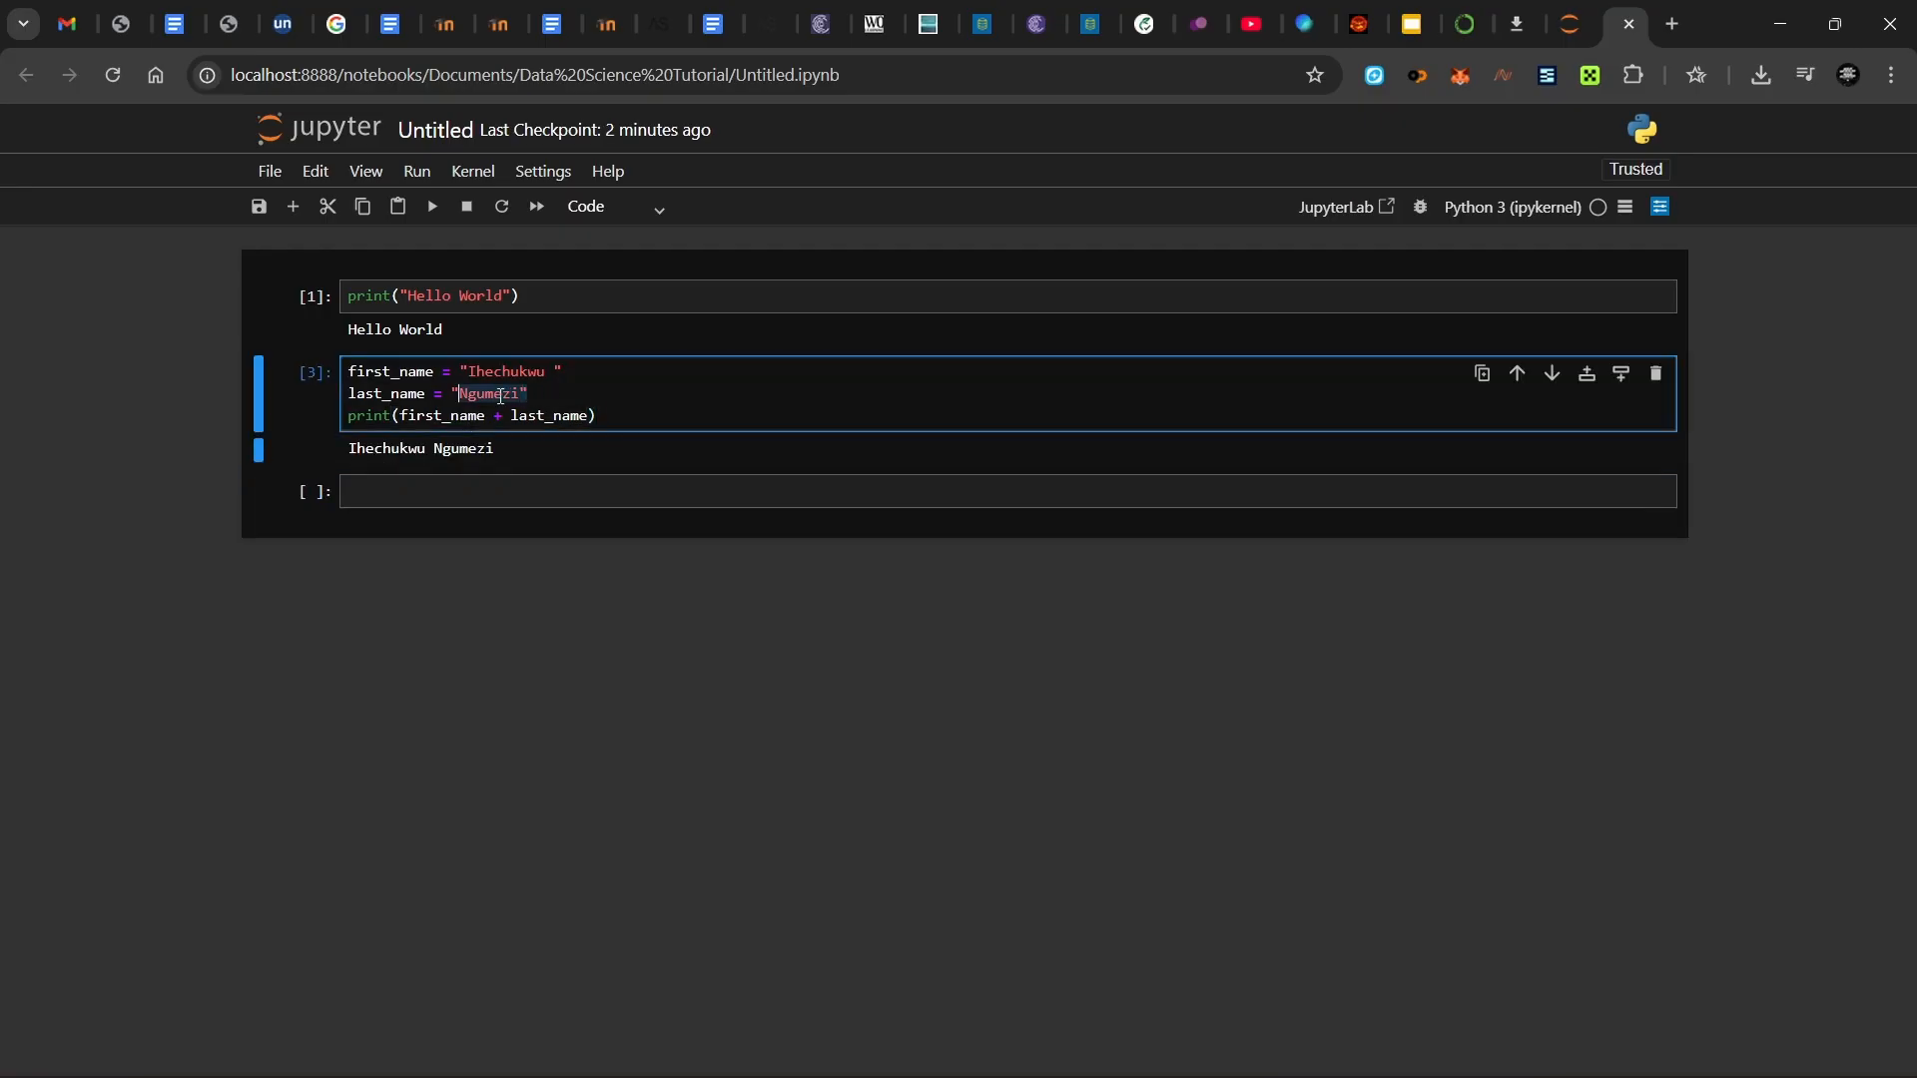
click(502, 396)
click(415, 174)
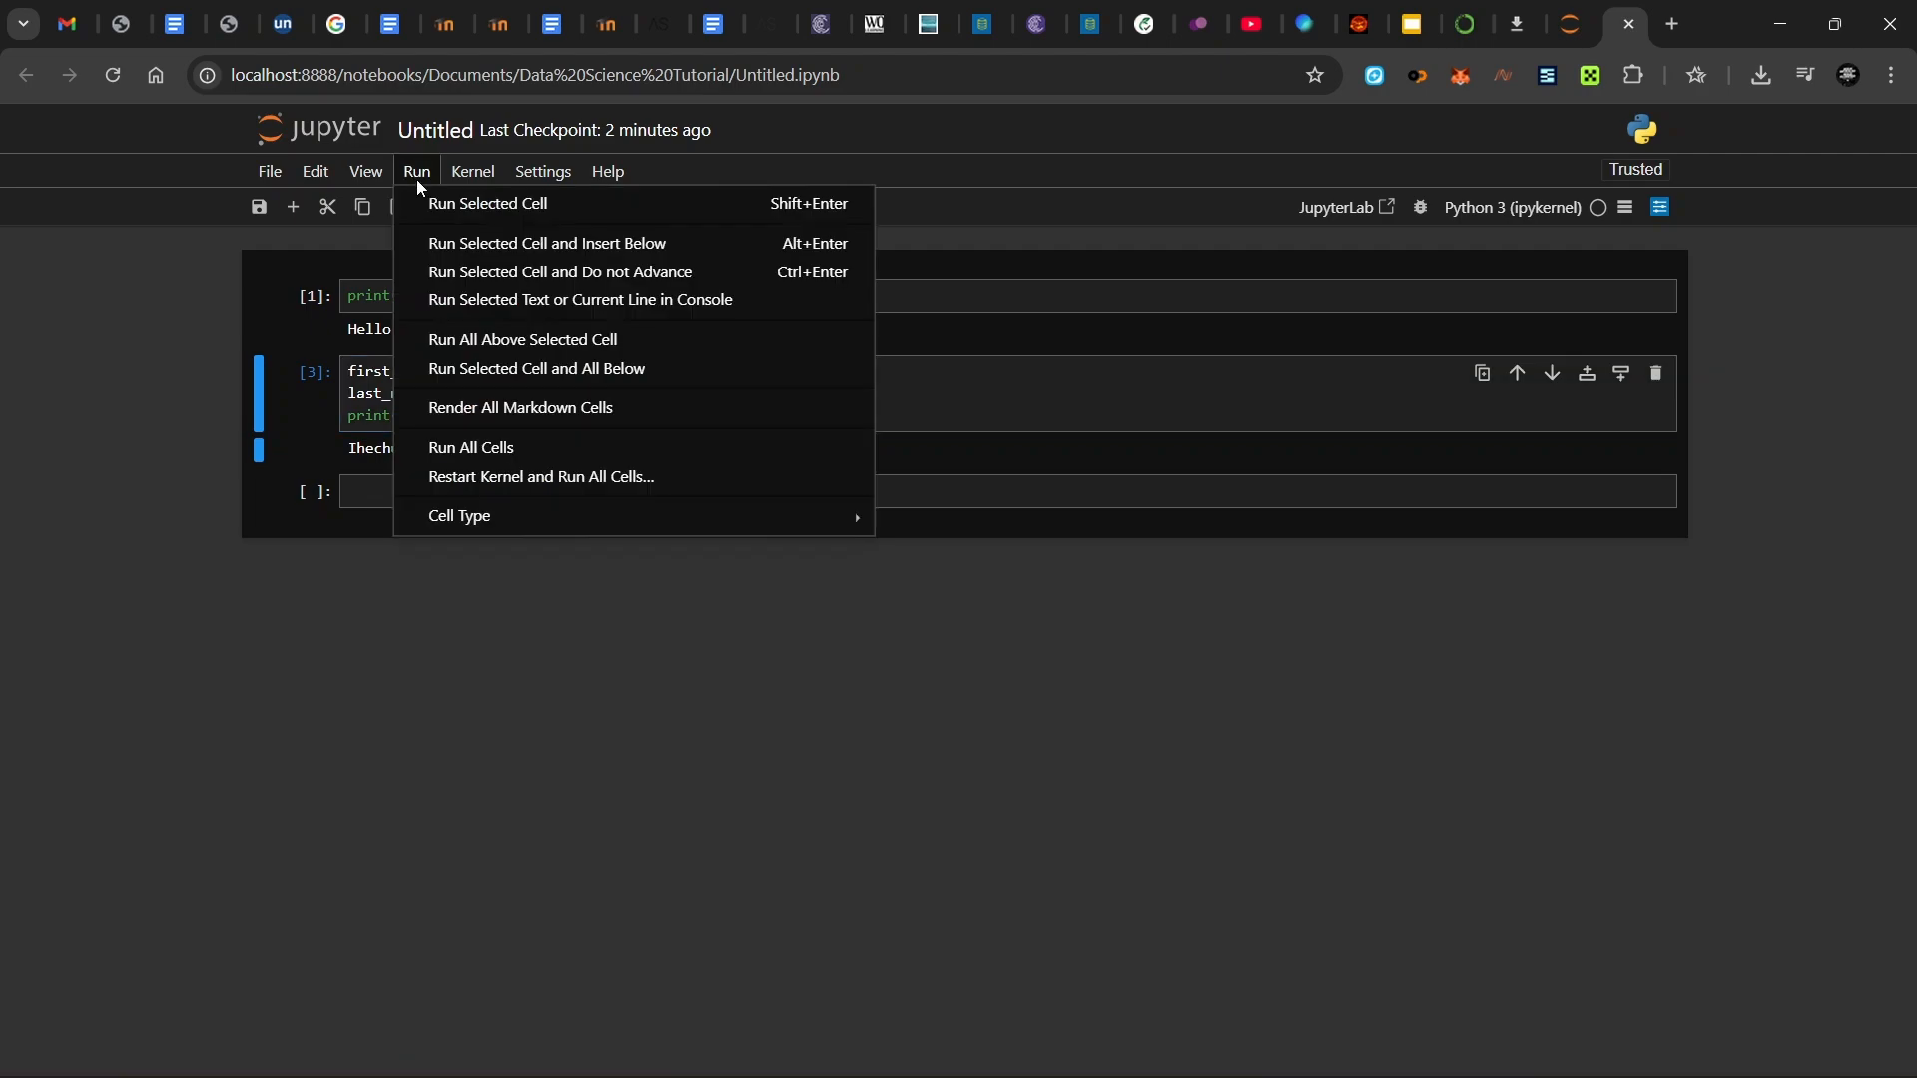
click(431, 200)
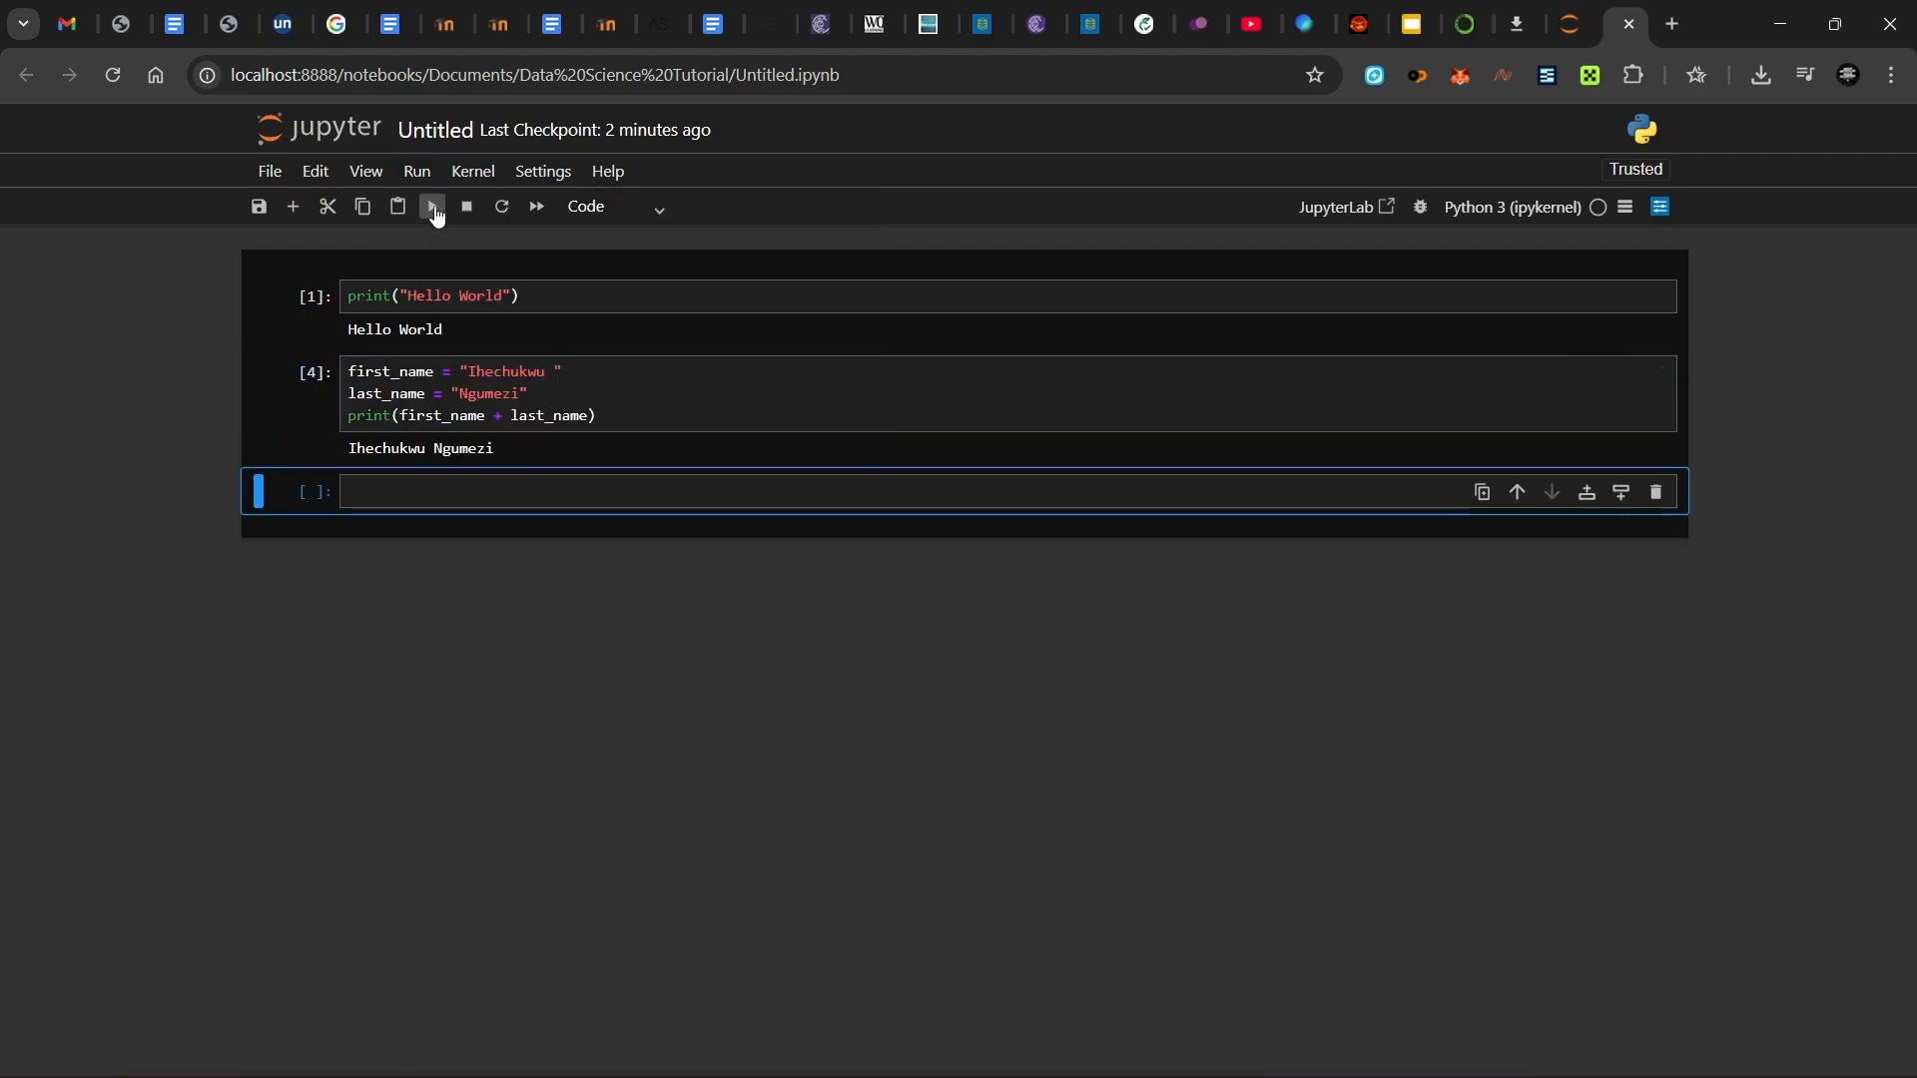
click(611, 393)
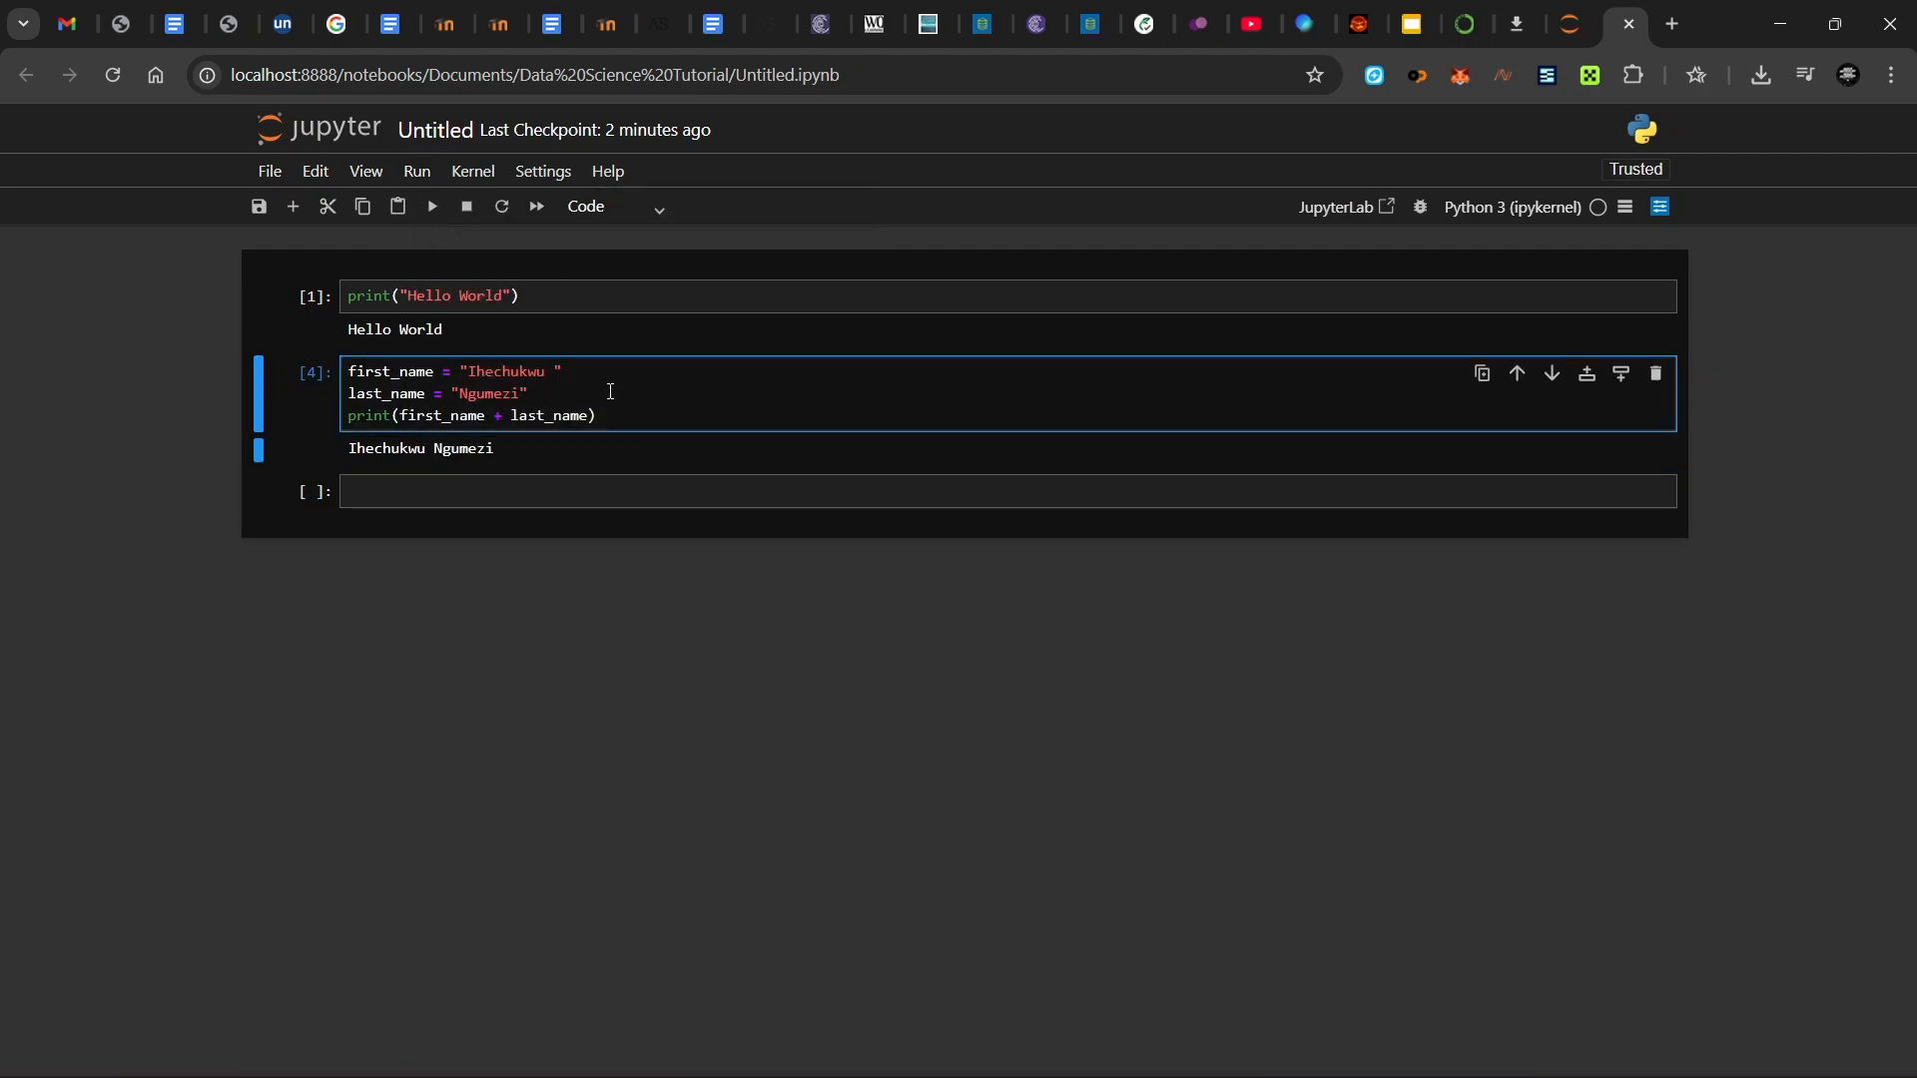
key(shift+Return)
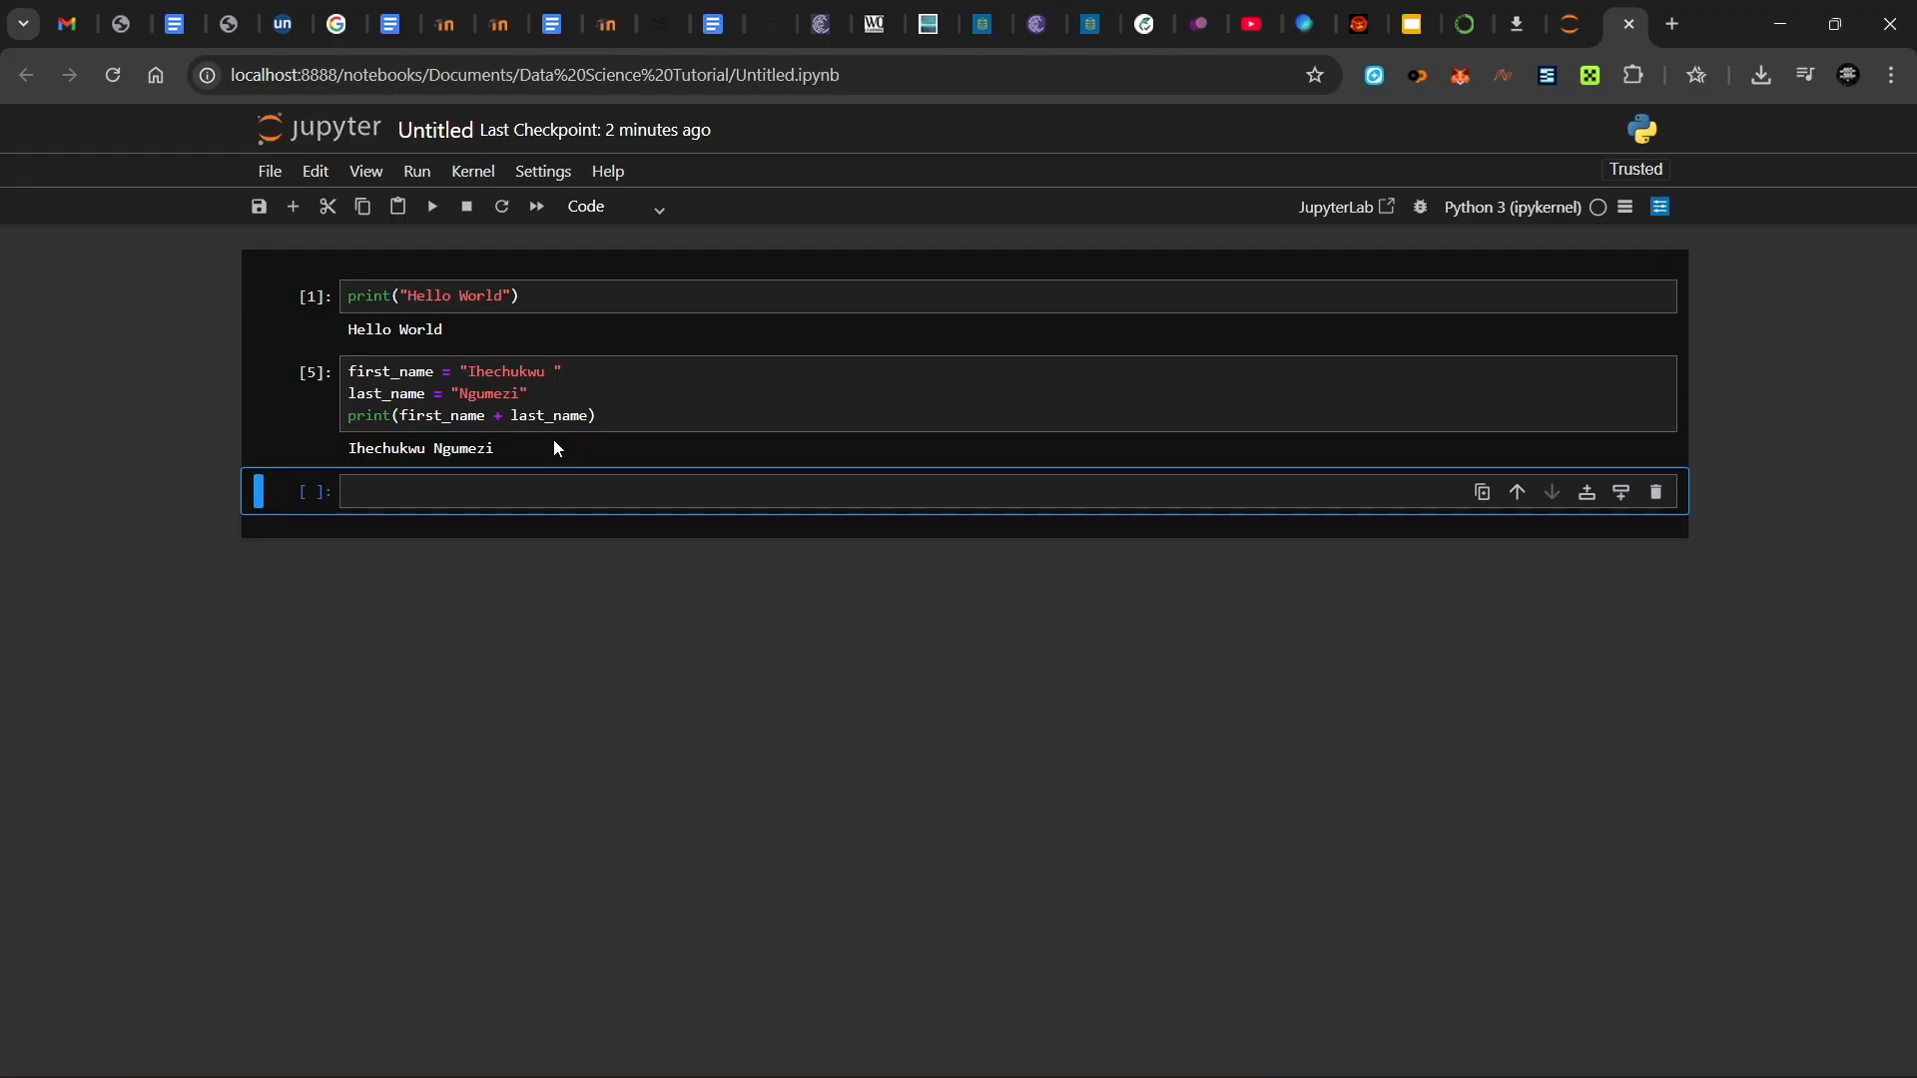
click(555, 489)
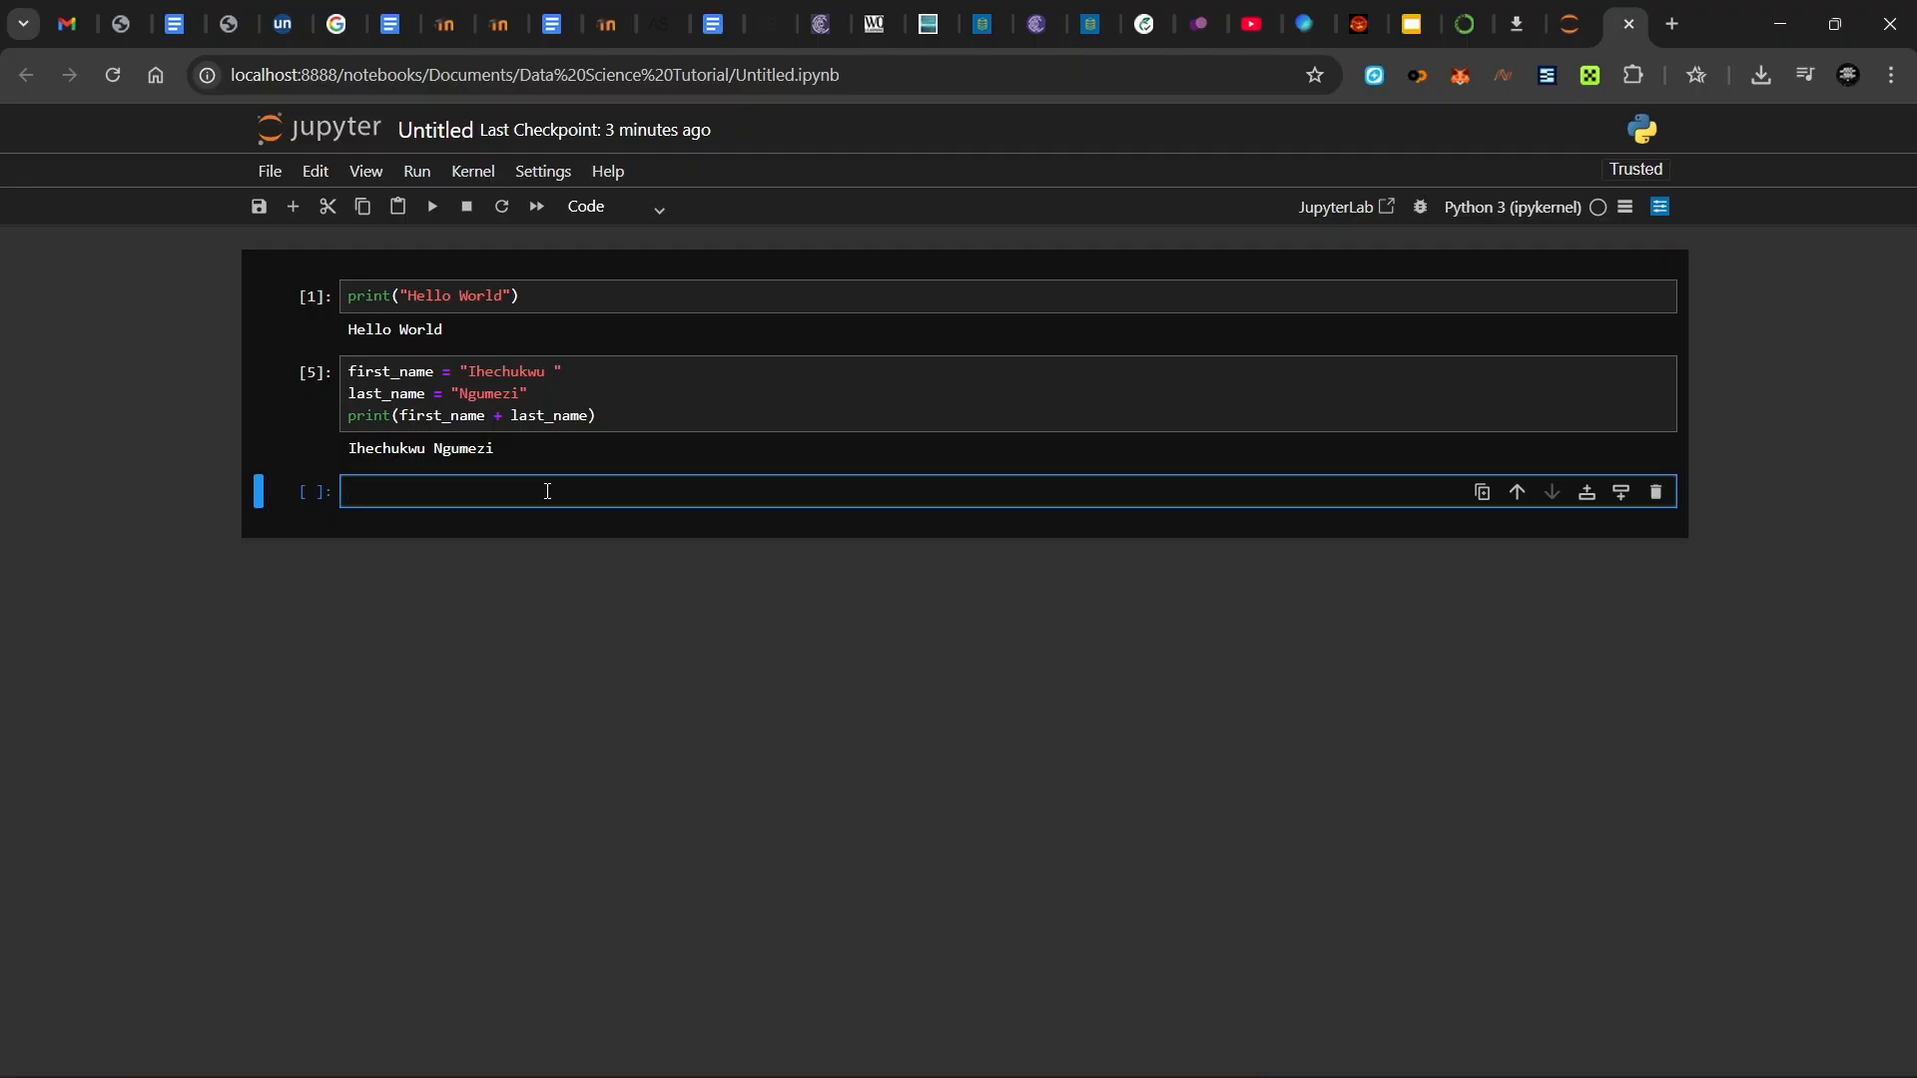
- Write my_list = [] with a for n in range(1, 11) loop appending n, and run it
text(my_list = [])
key(Return)
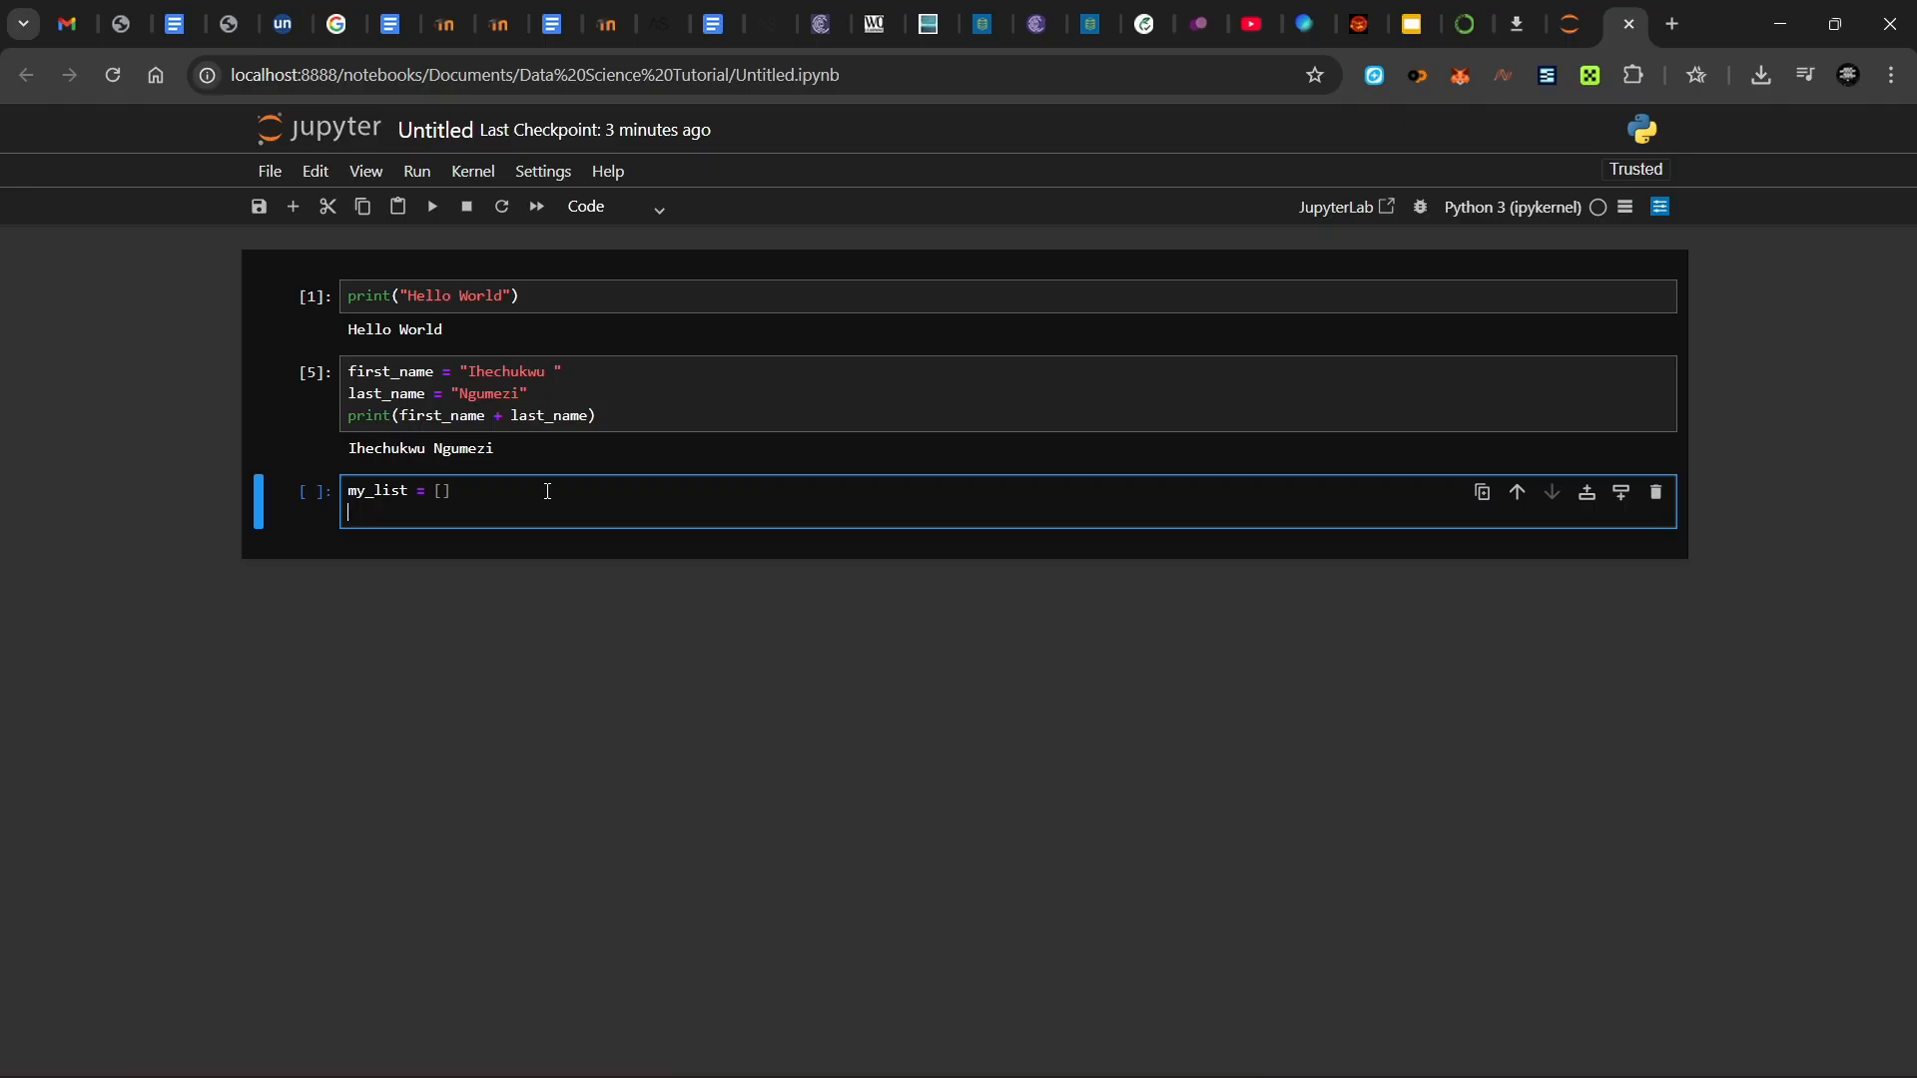
text(for n in)
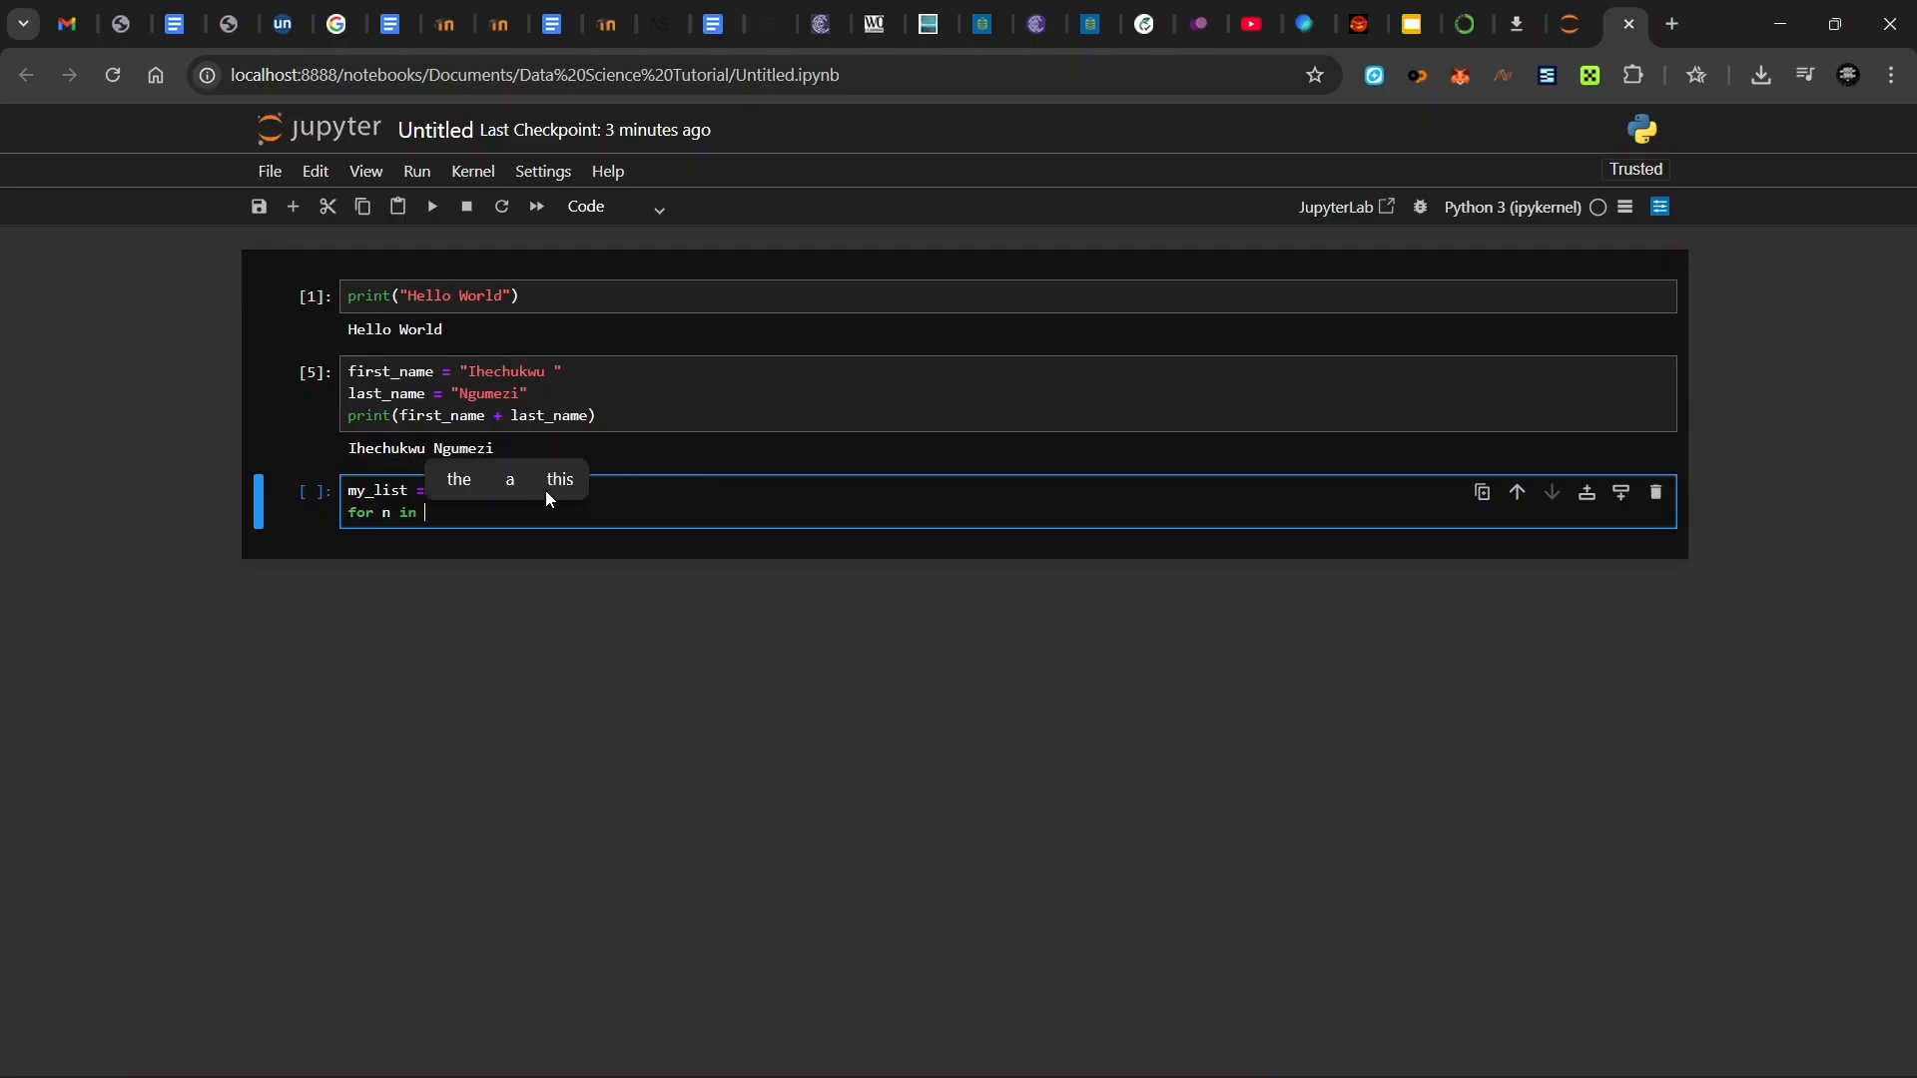
text( ran)
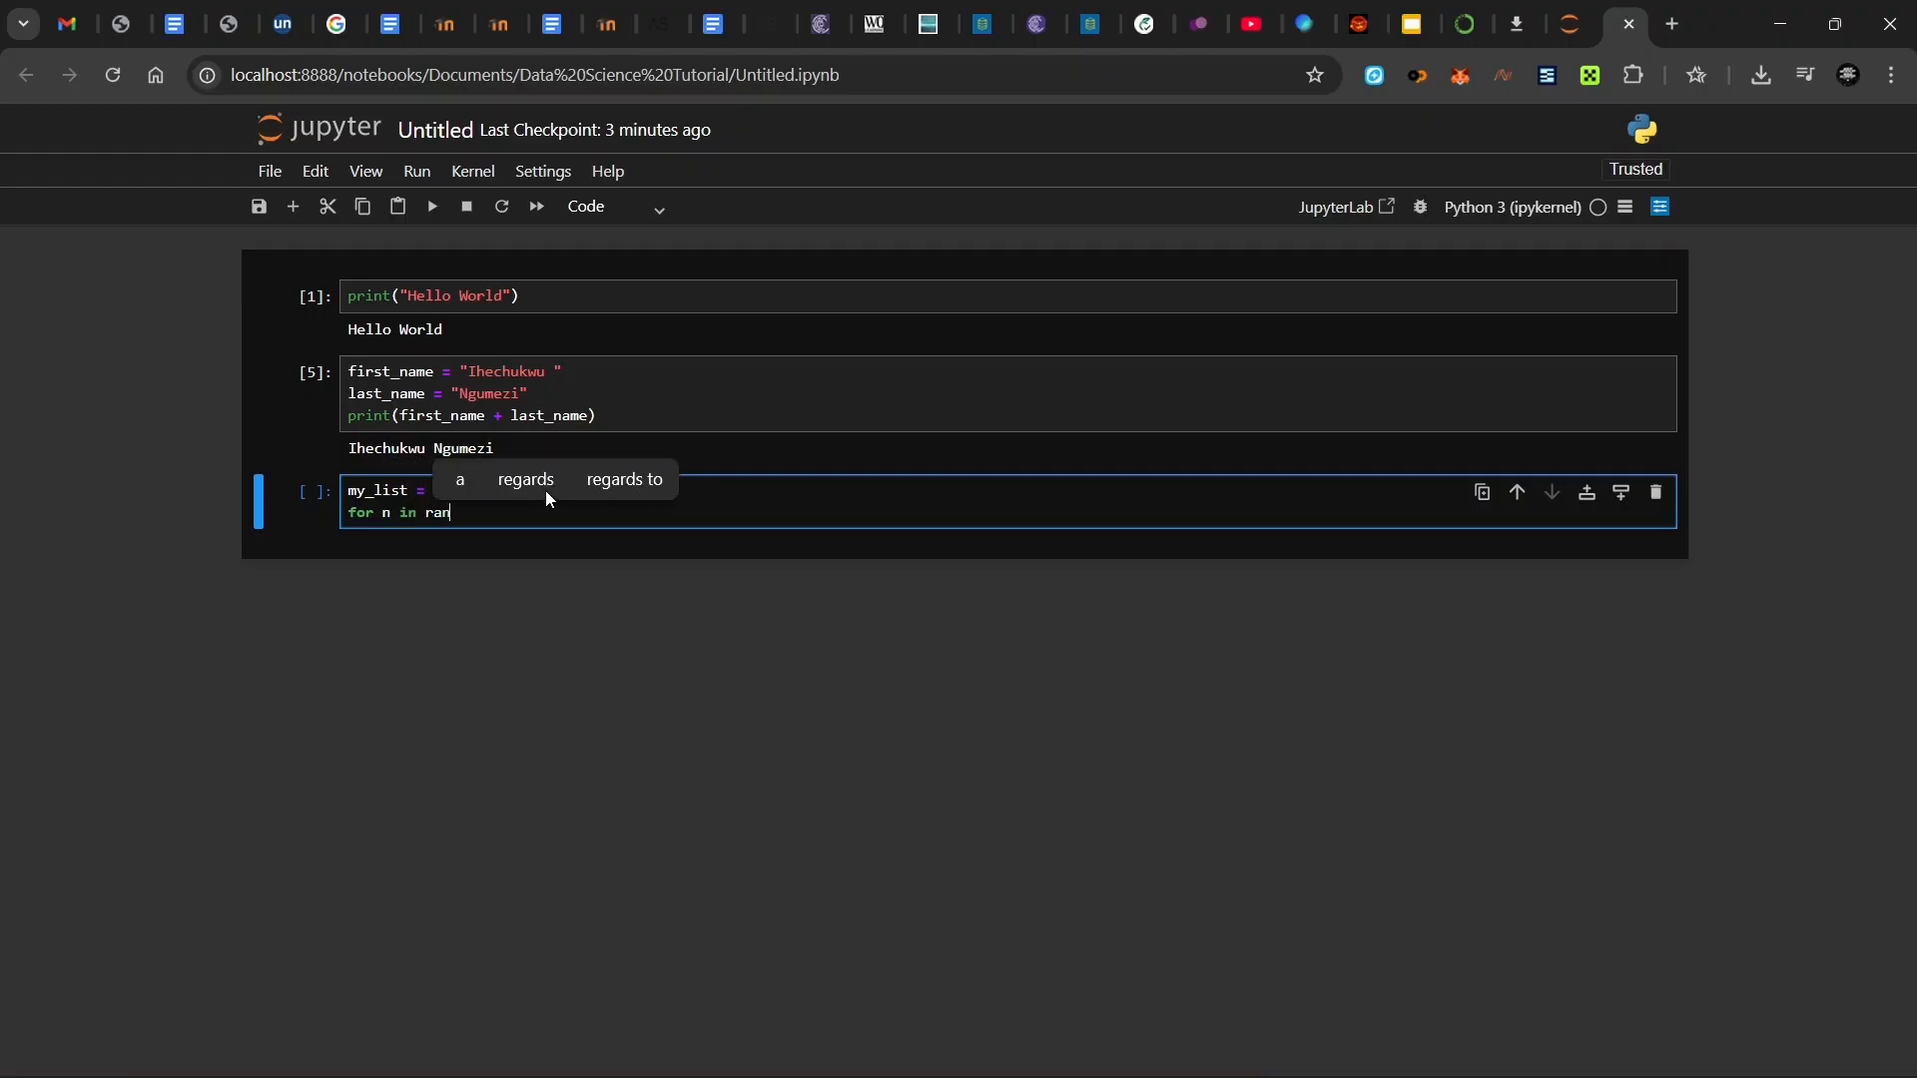
text(ge()
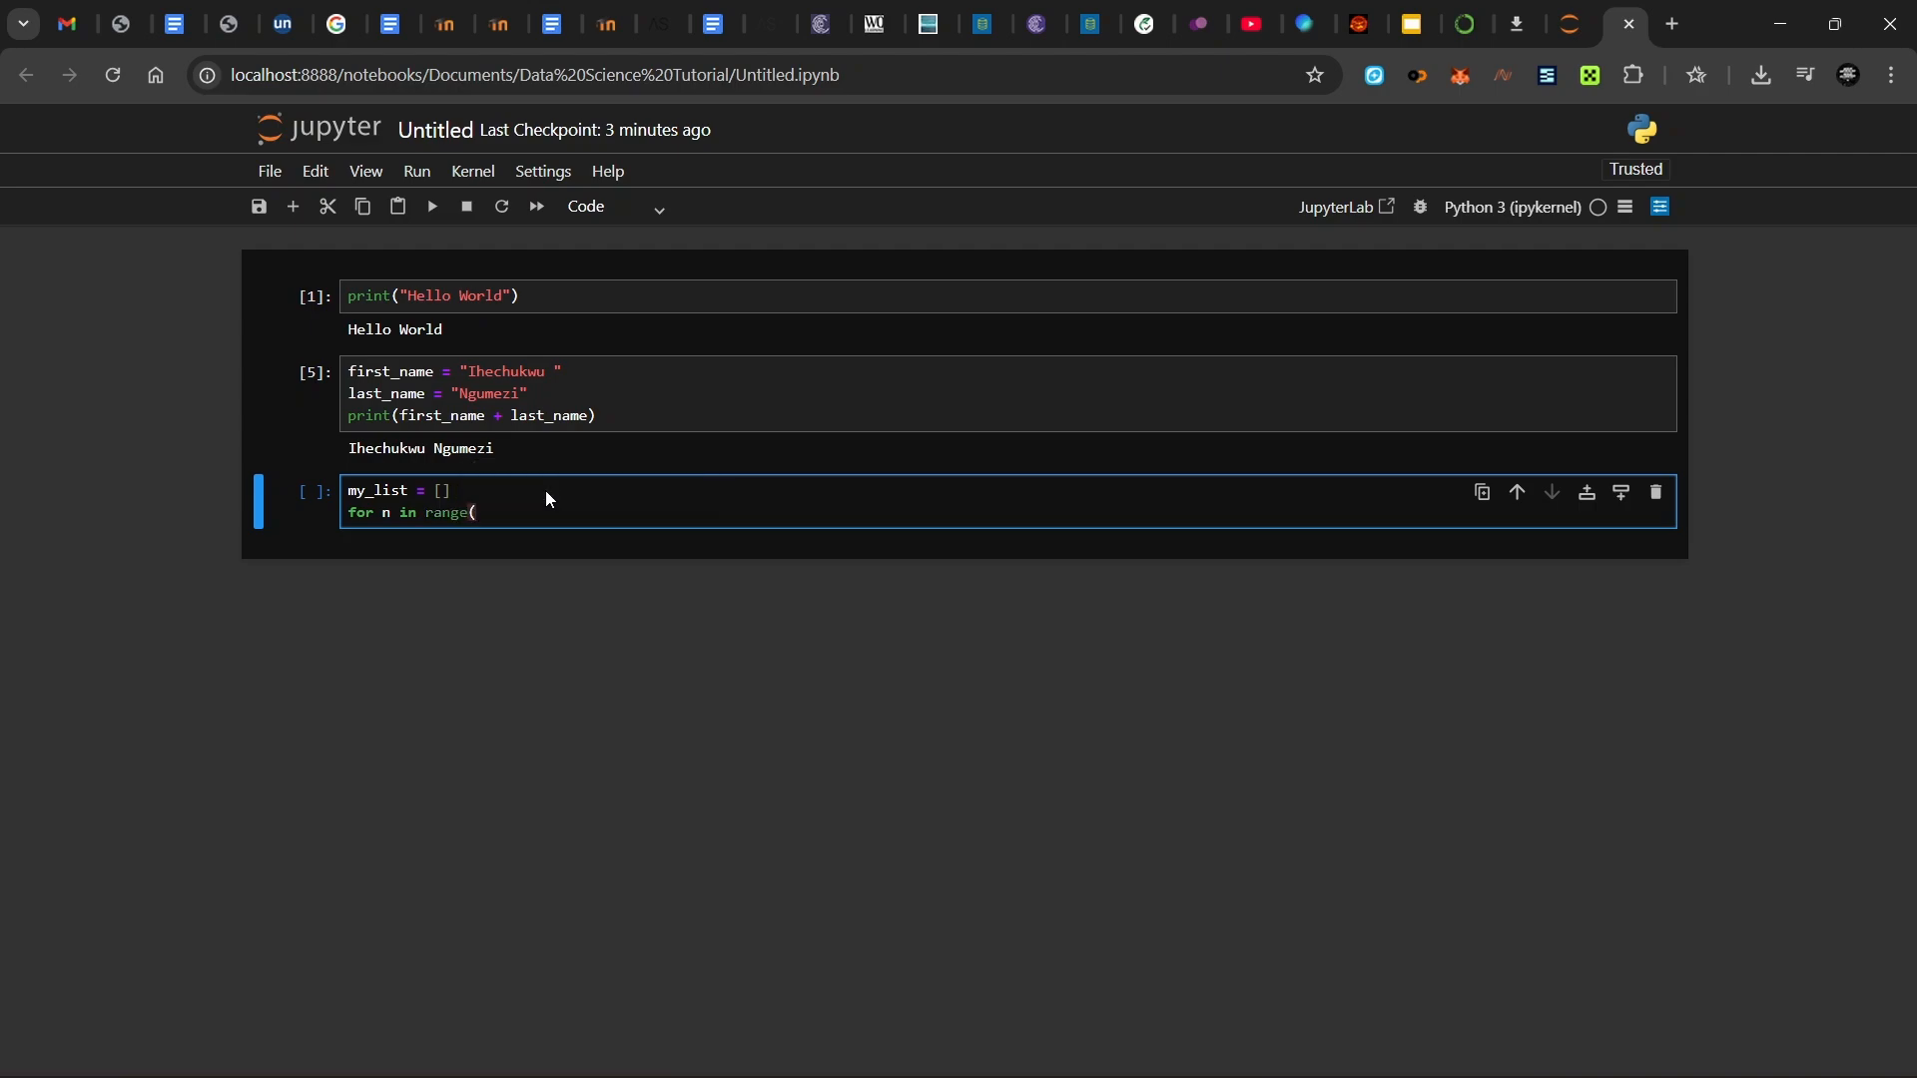
text(1,)
text(11):)
key(Return)
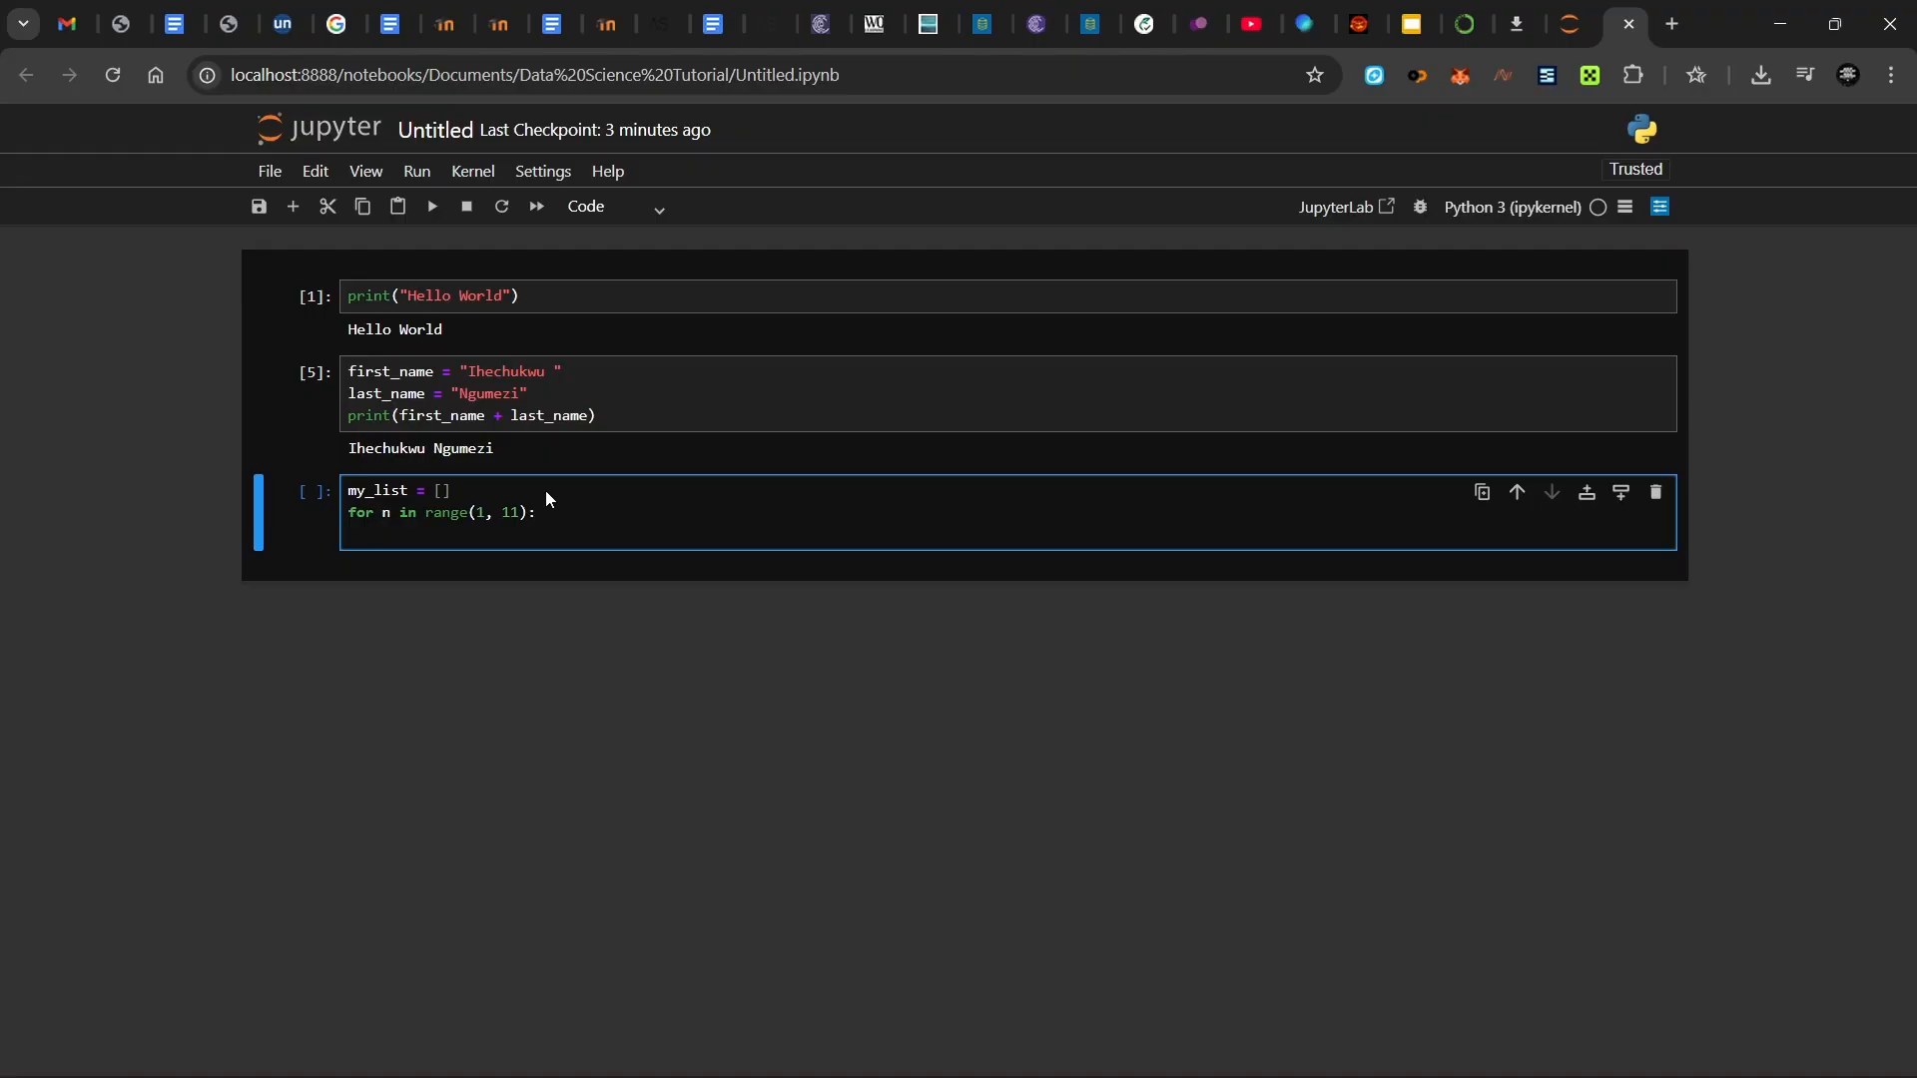
text(my_list.app)
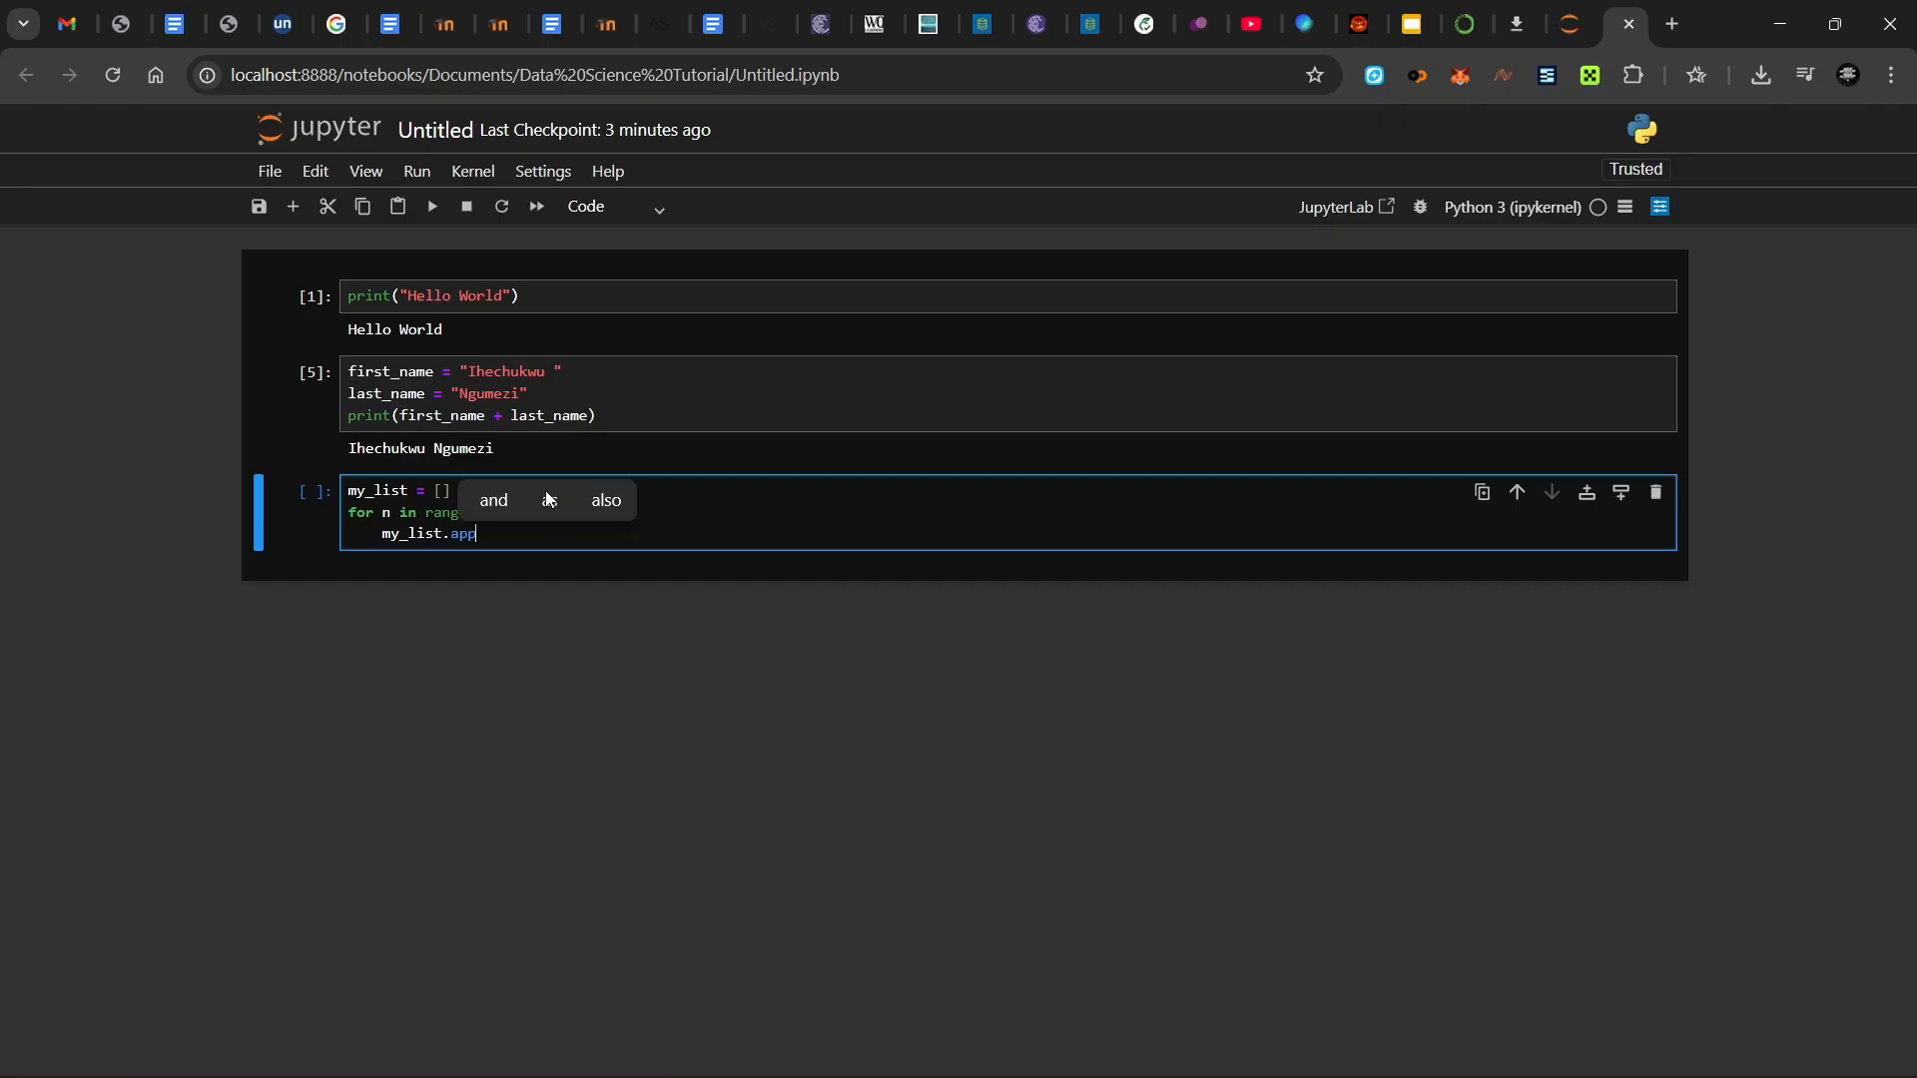
text(end())
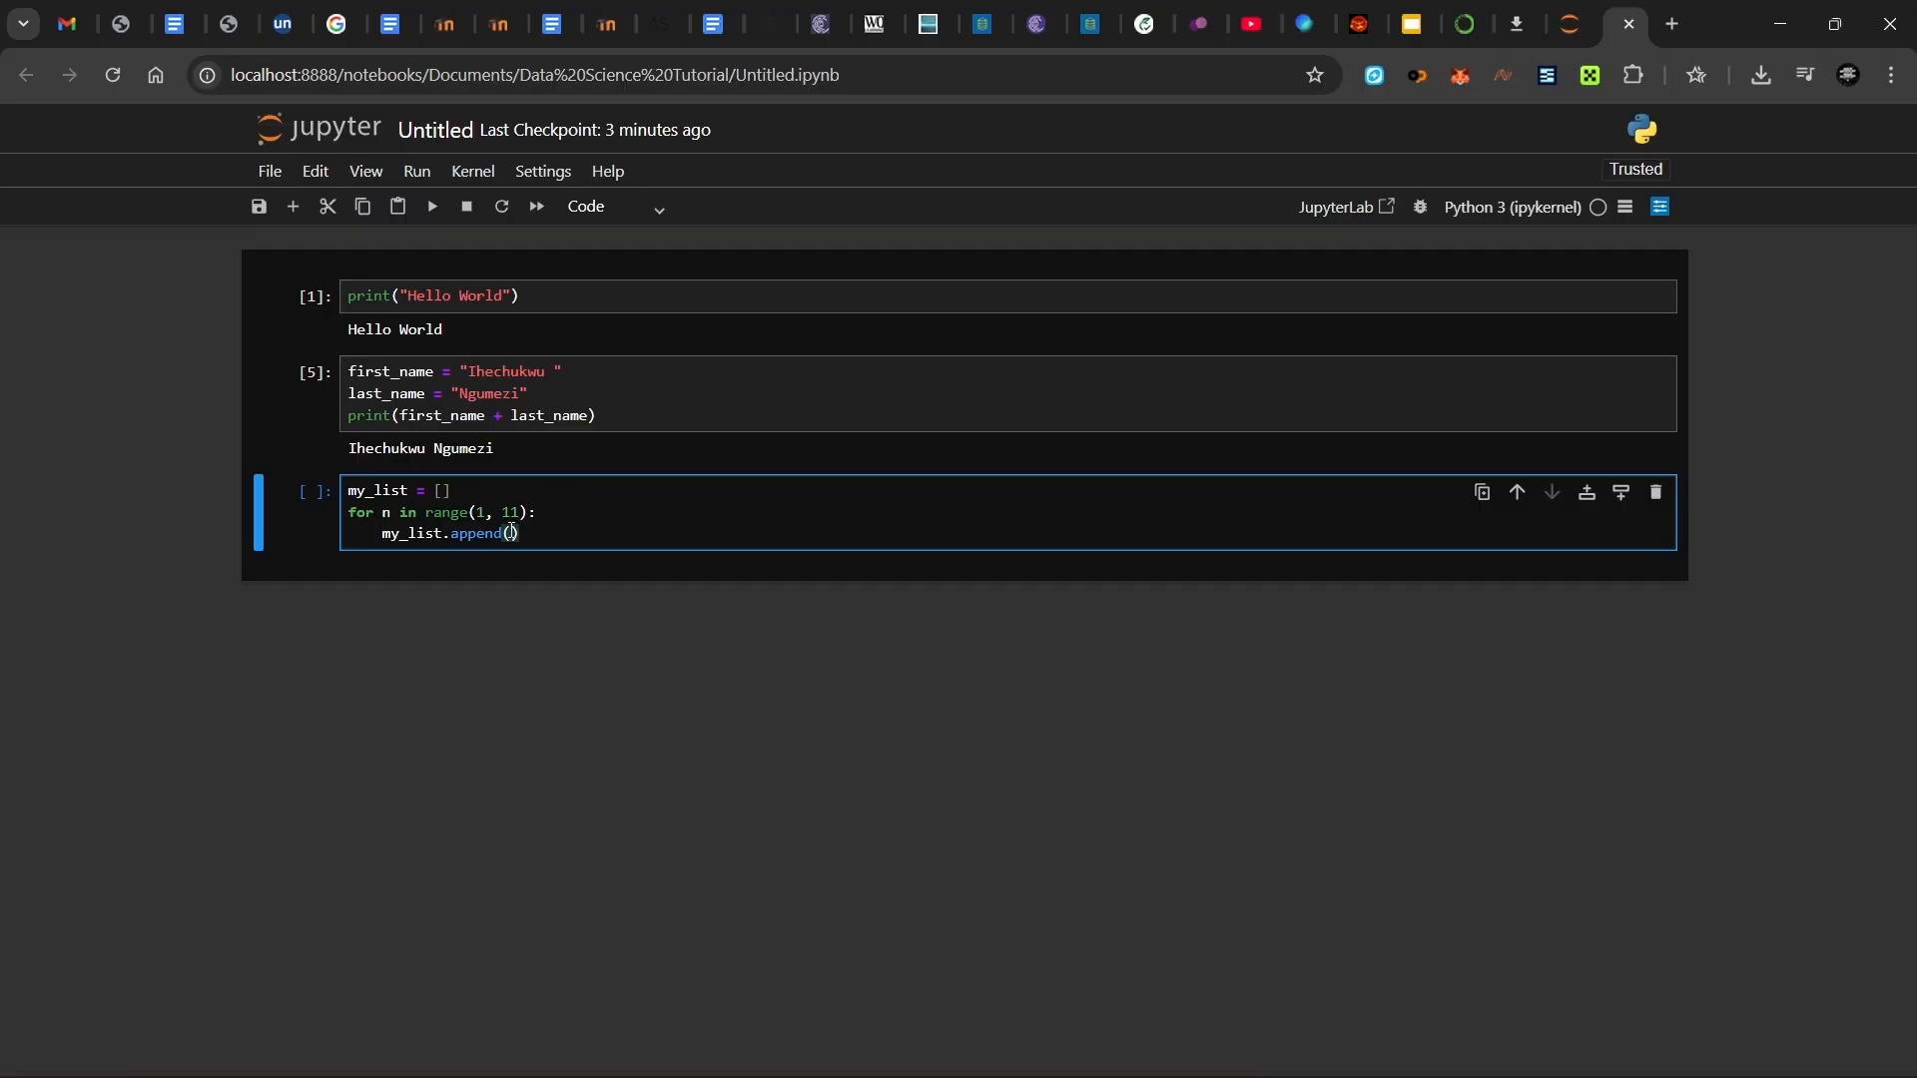
text(n)
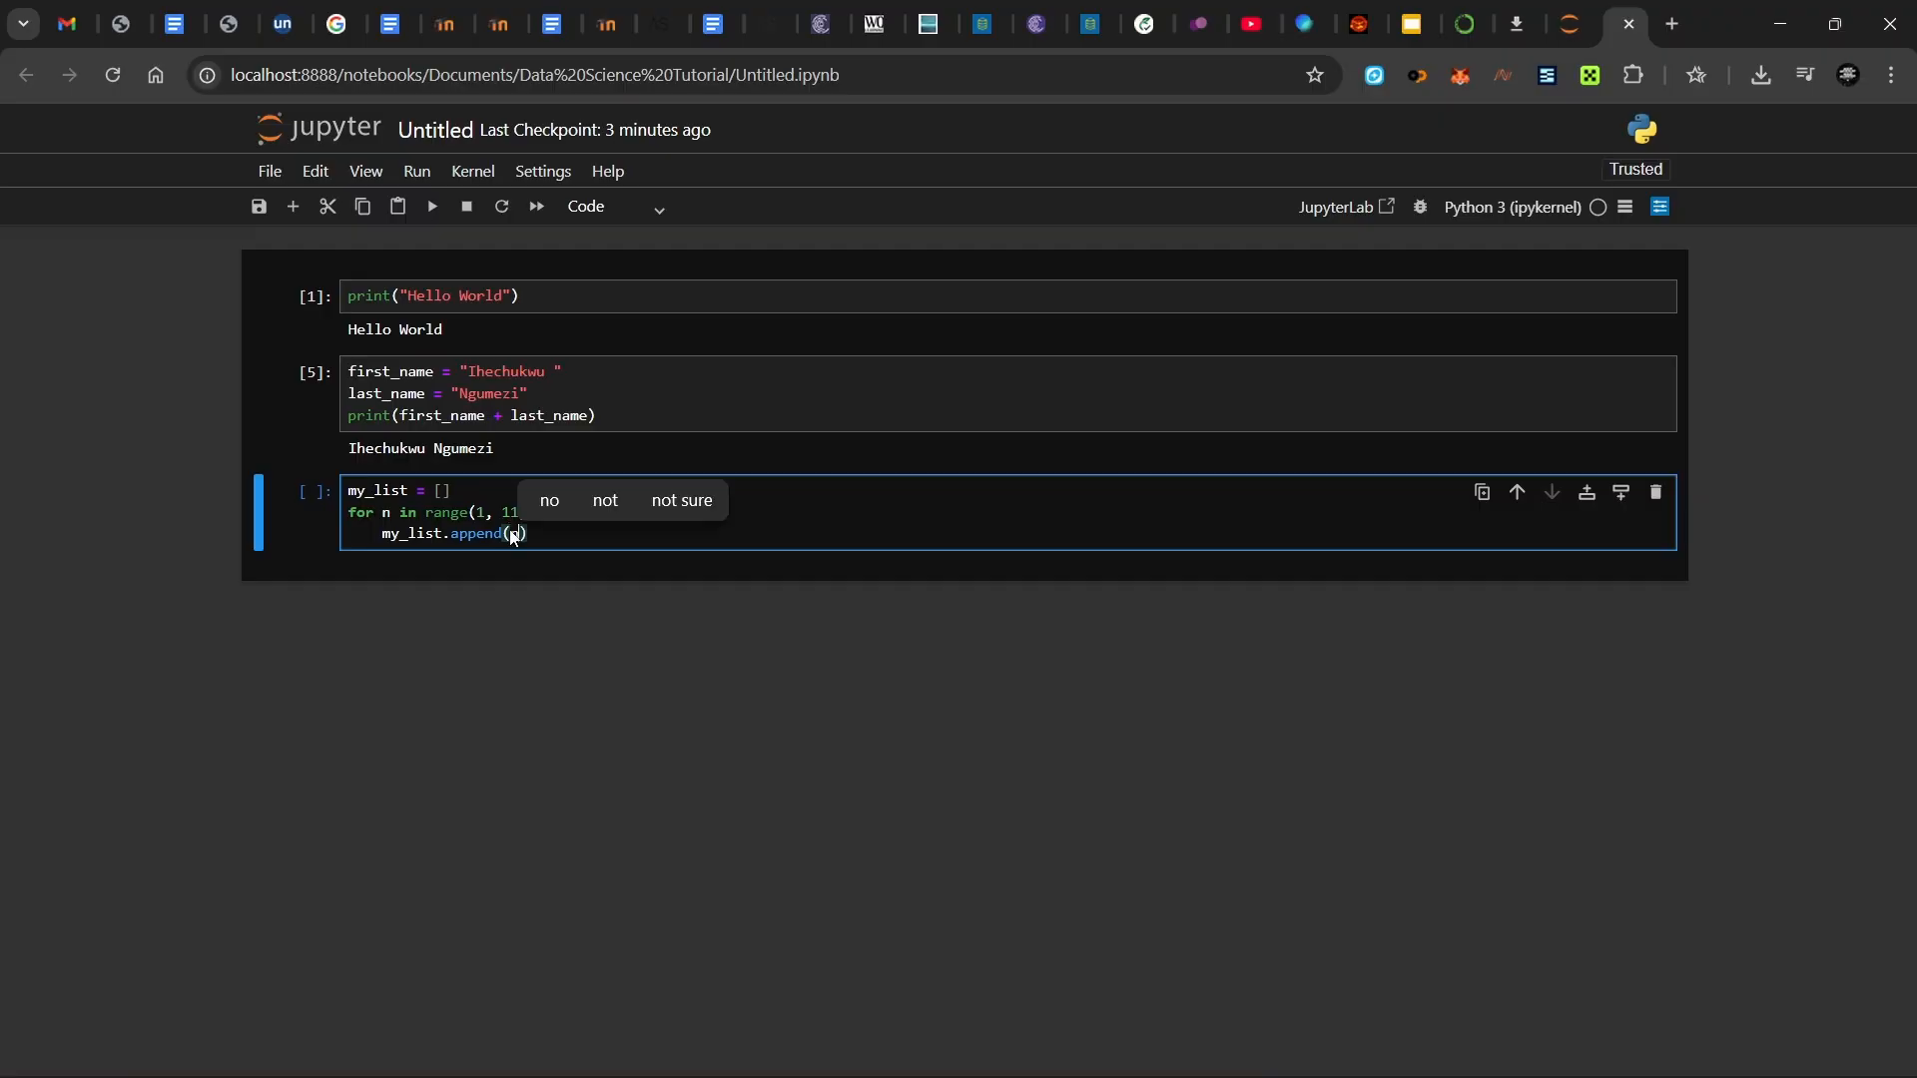
key(Return)
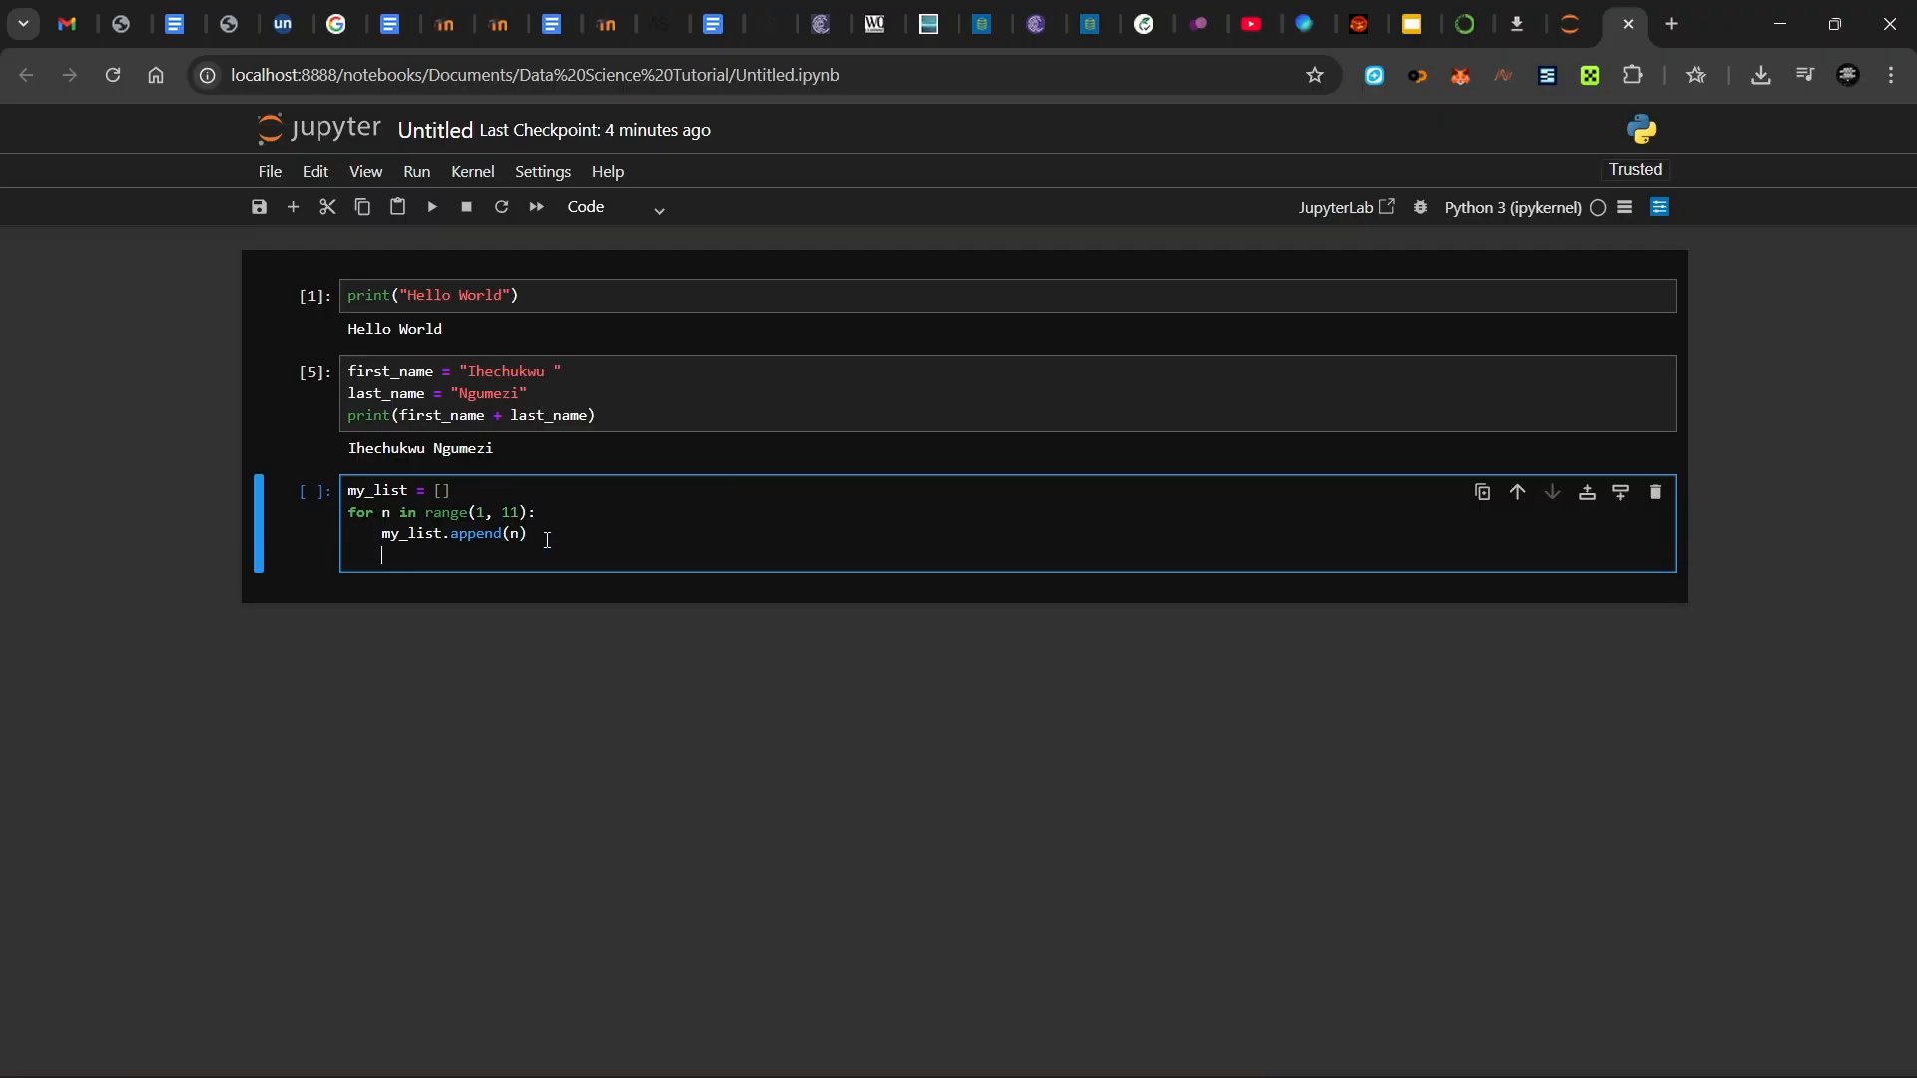
key(shift+Return)
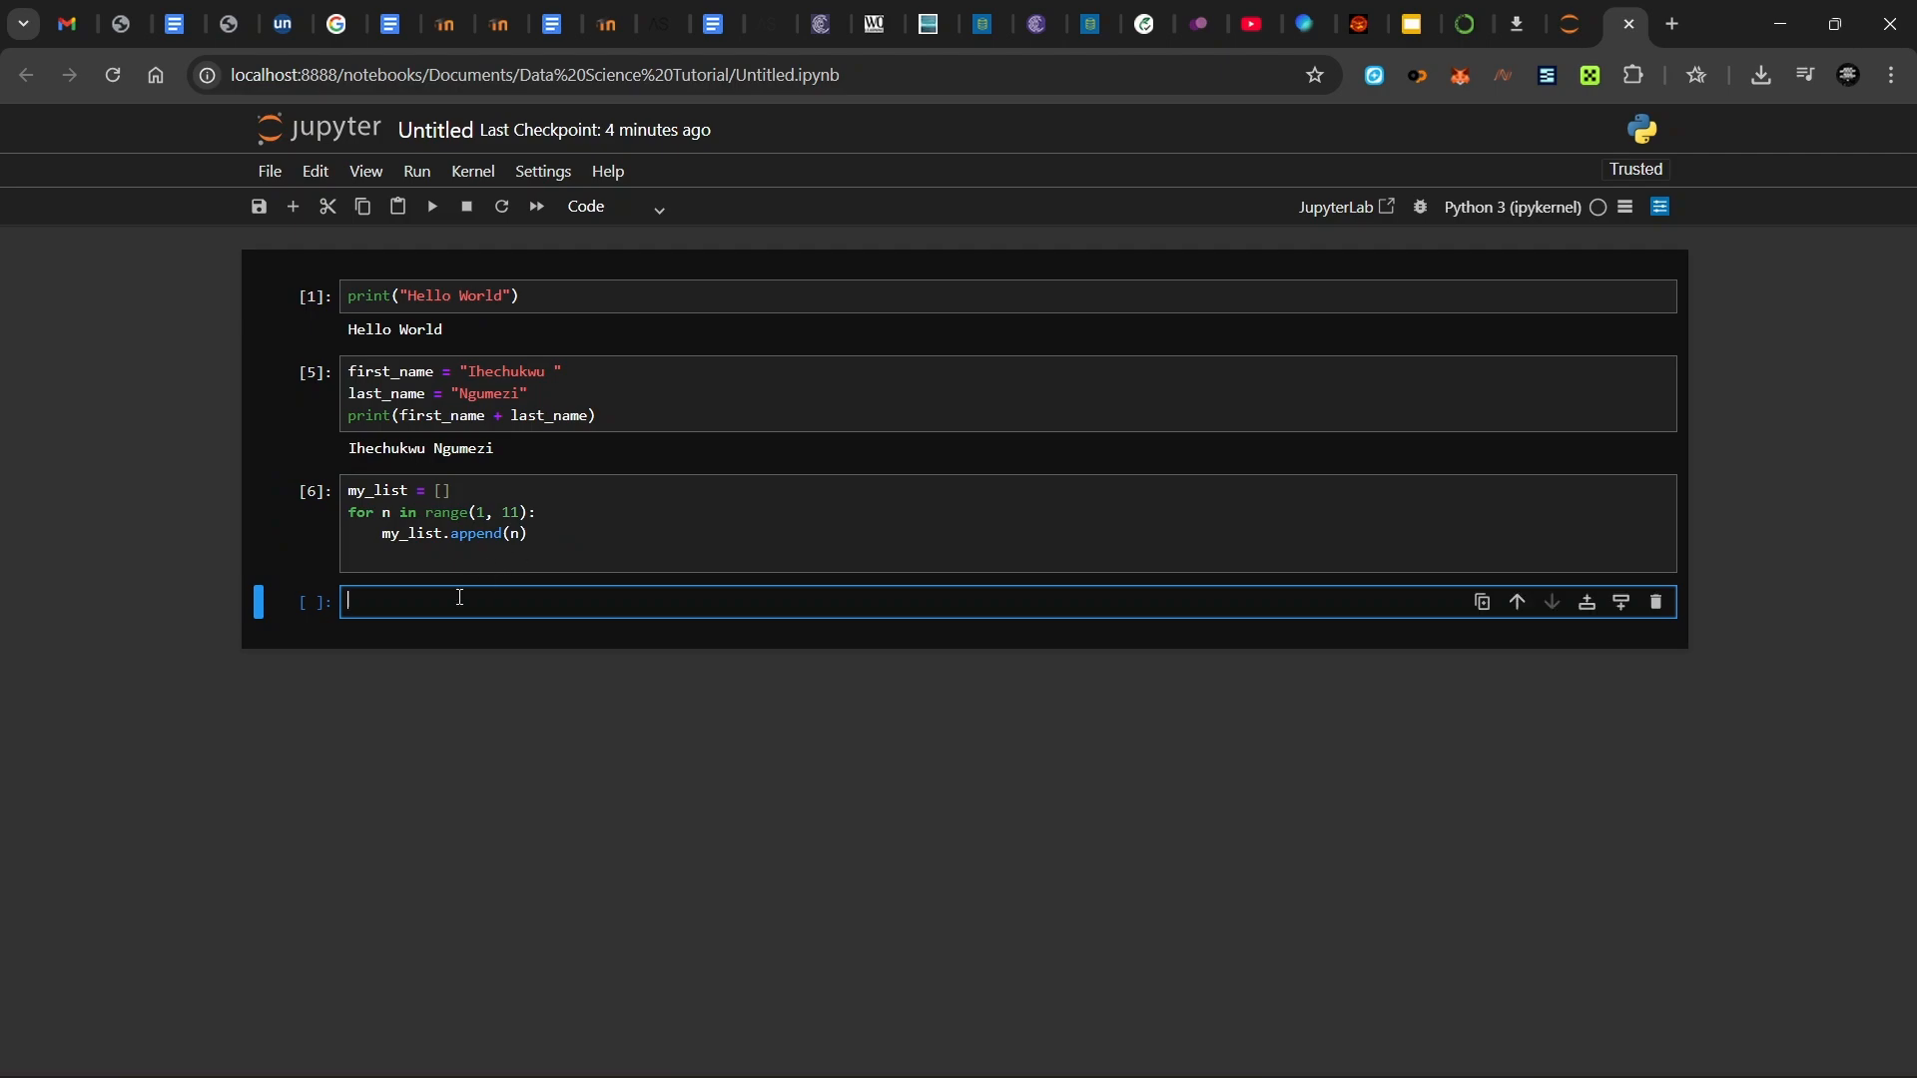
- Run print(my_list) in the fourth cell and highlight the printed list 1 through 10
text(print)
text(()
text(my_l)
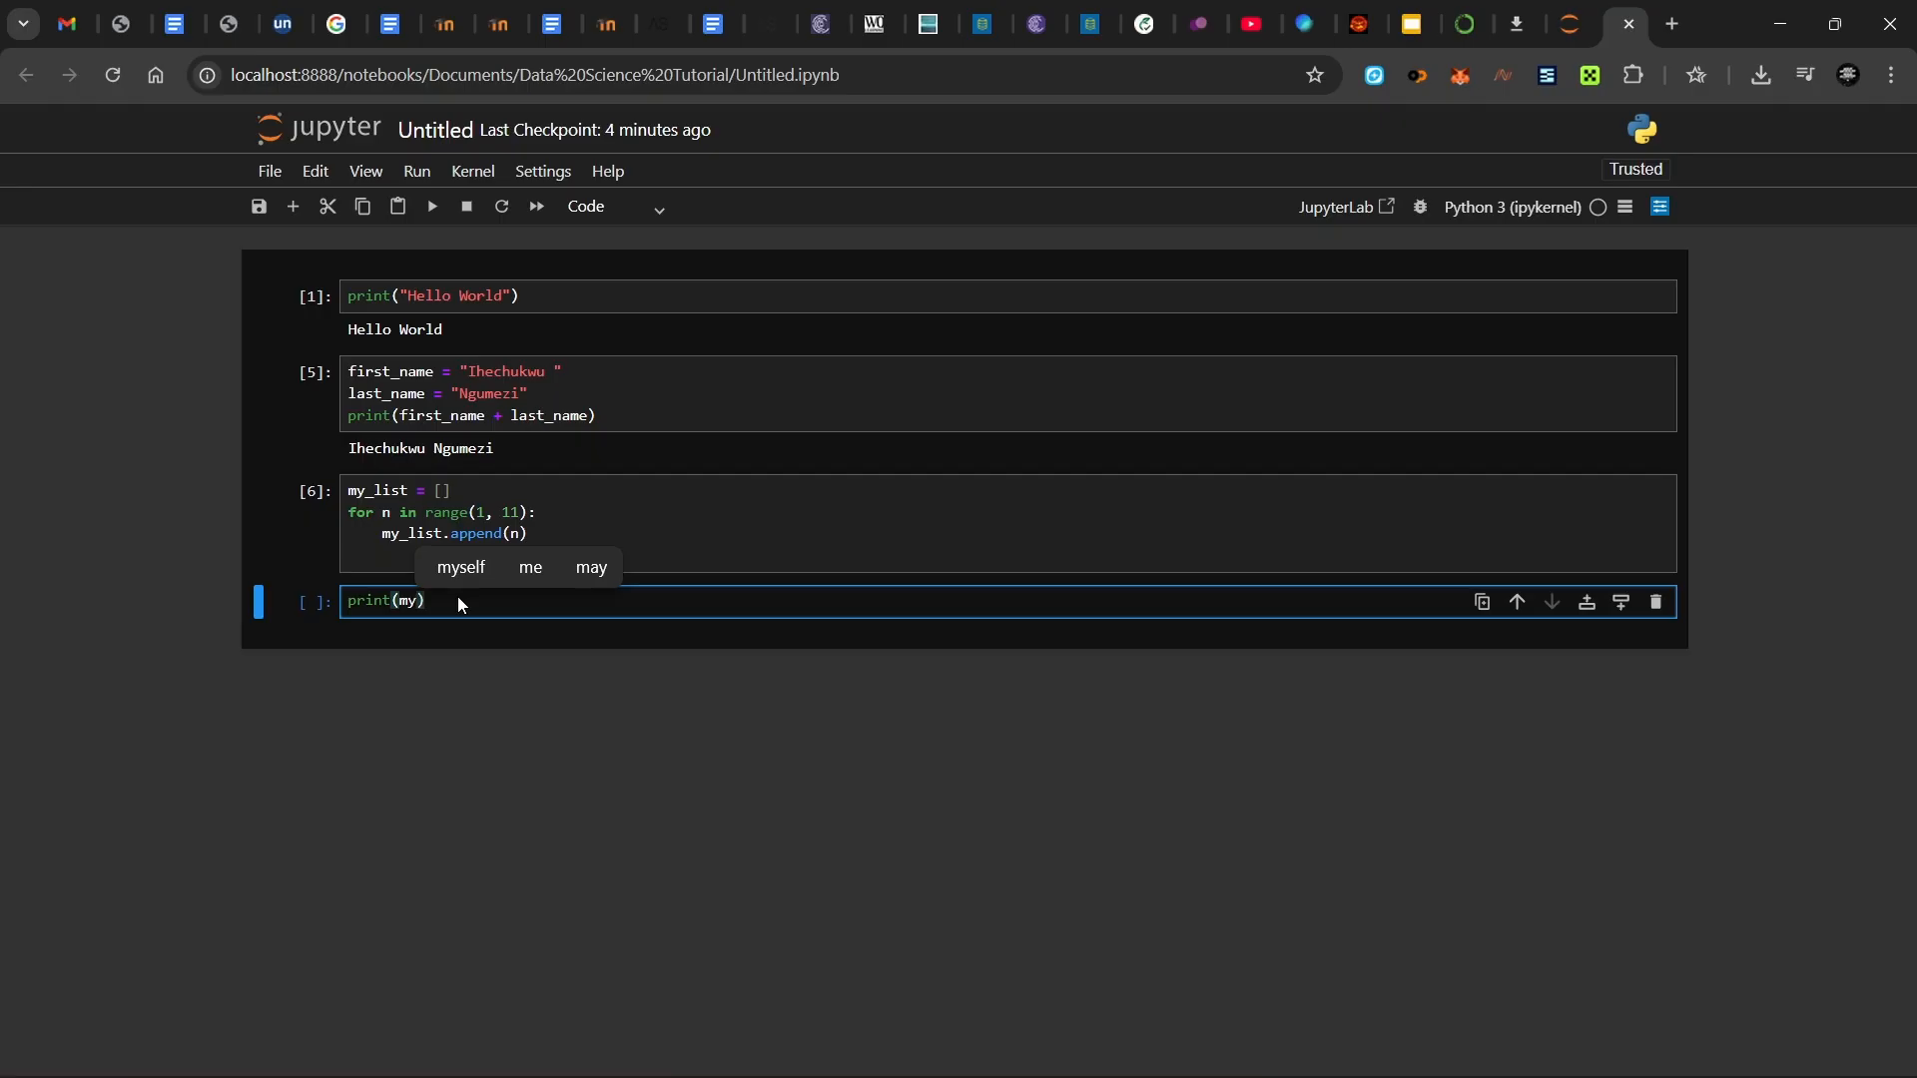
text(ist)
key(shift+Return)
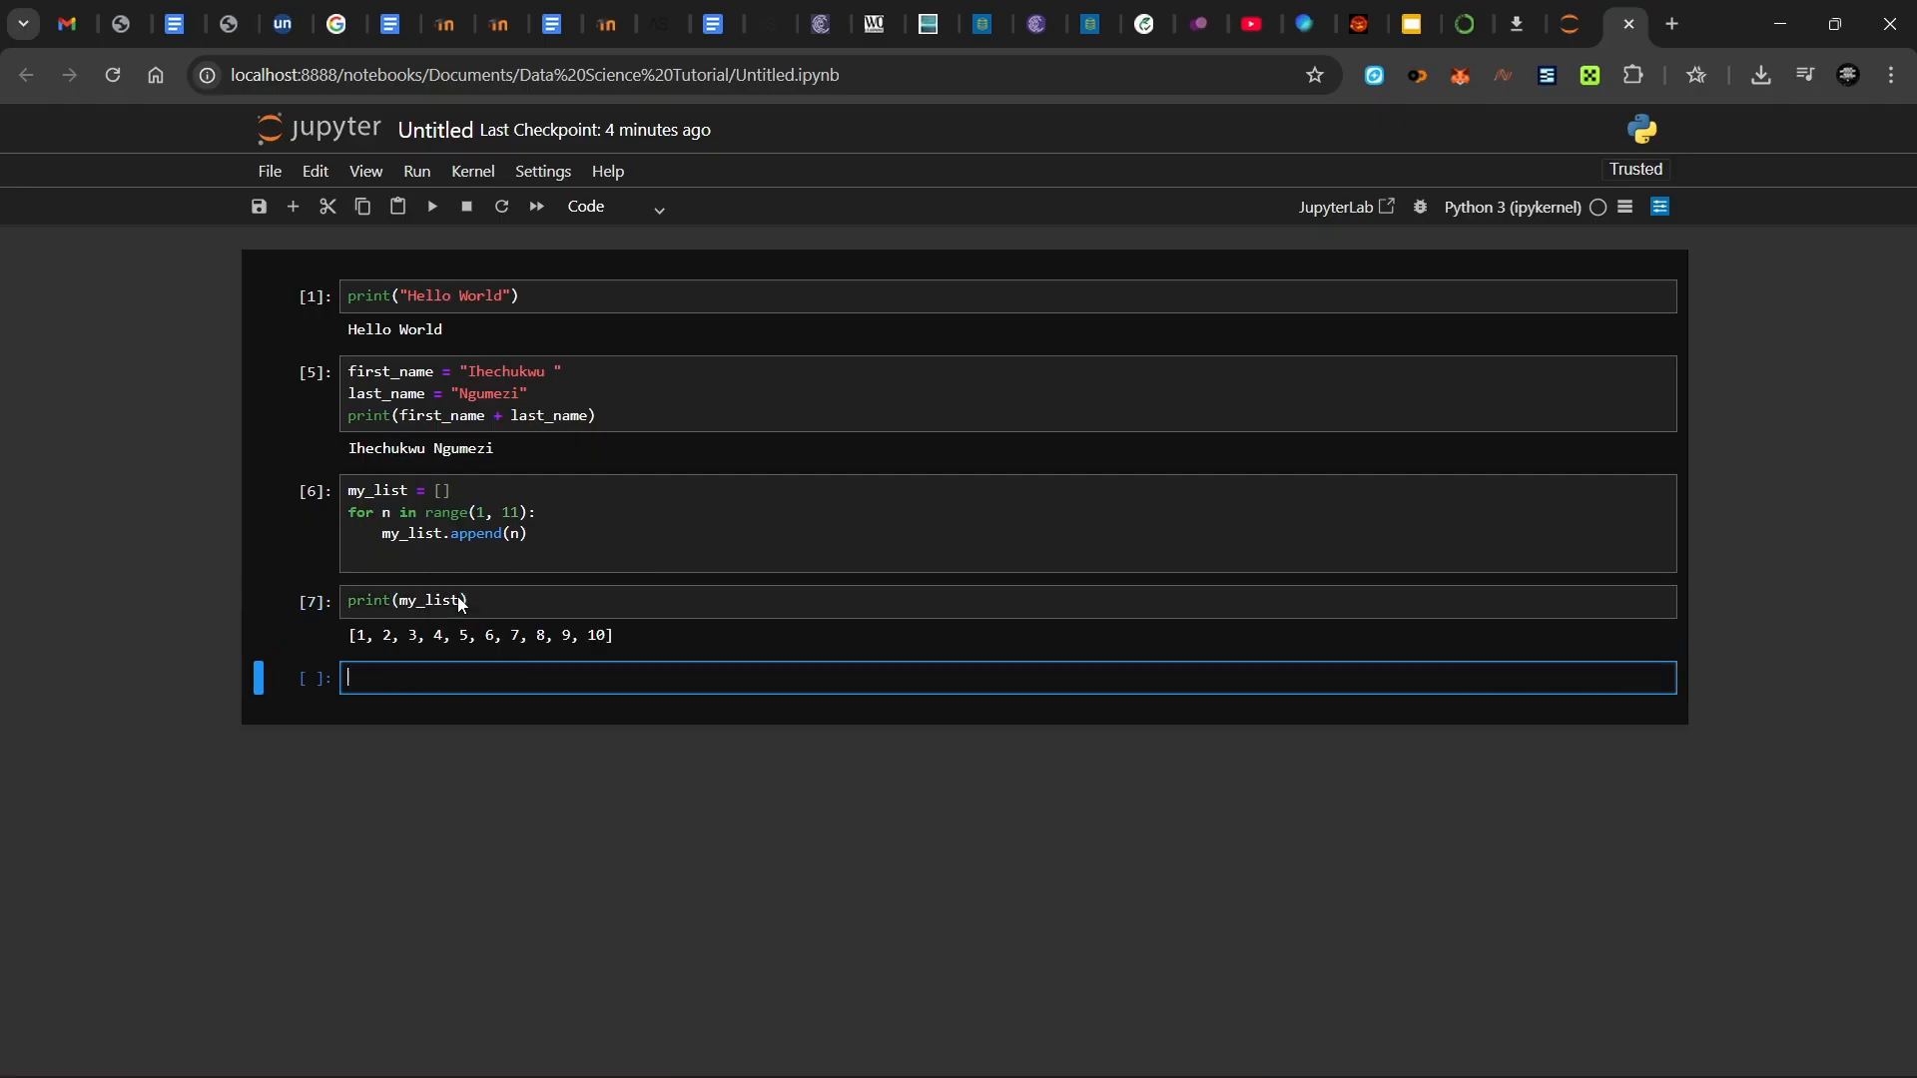
drag(348, 636, 613, 639)
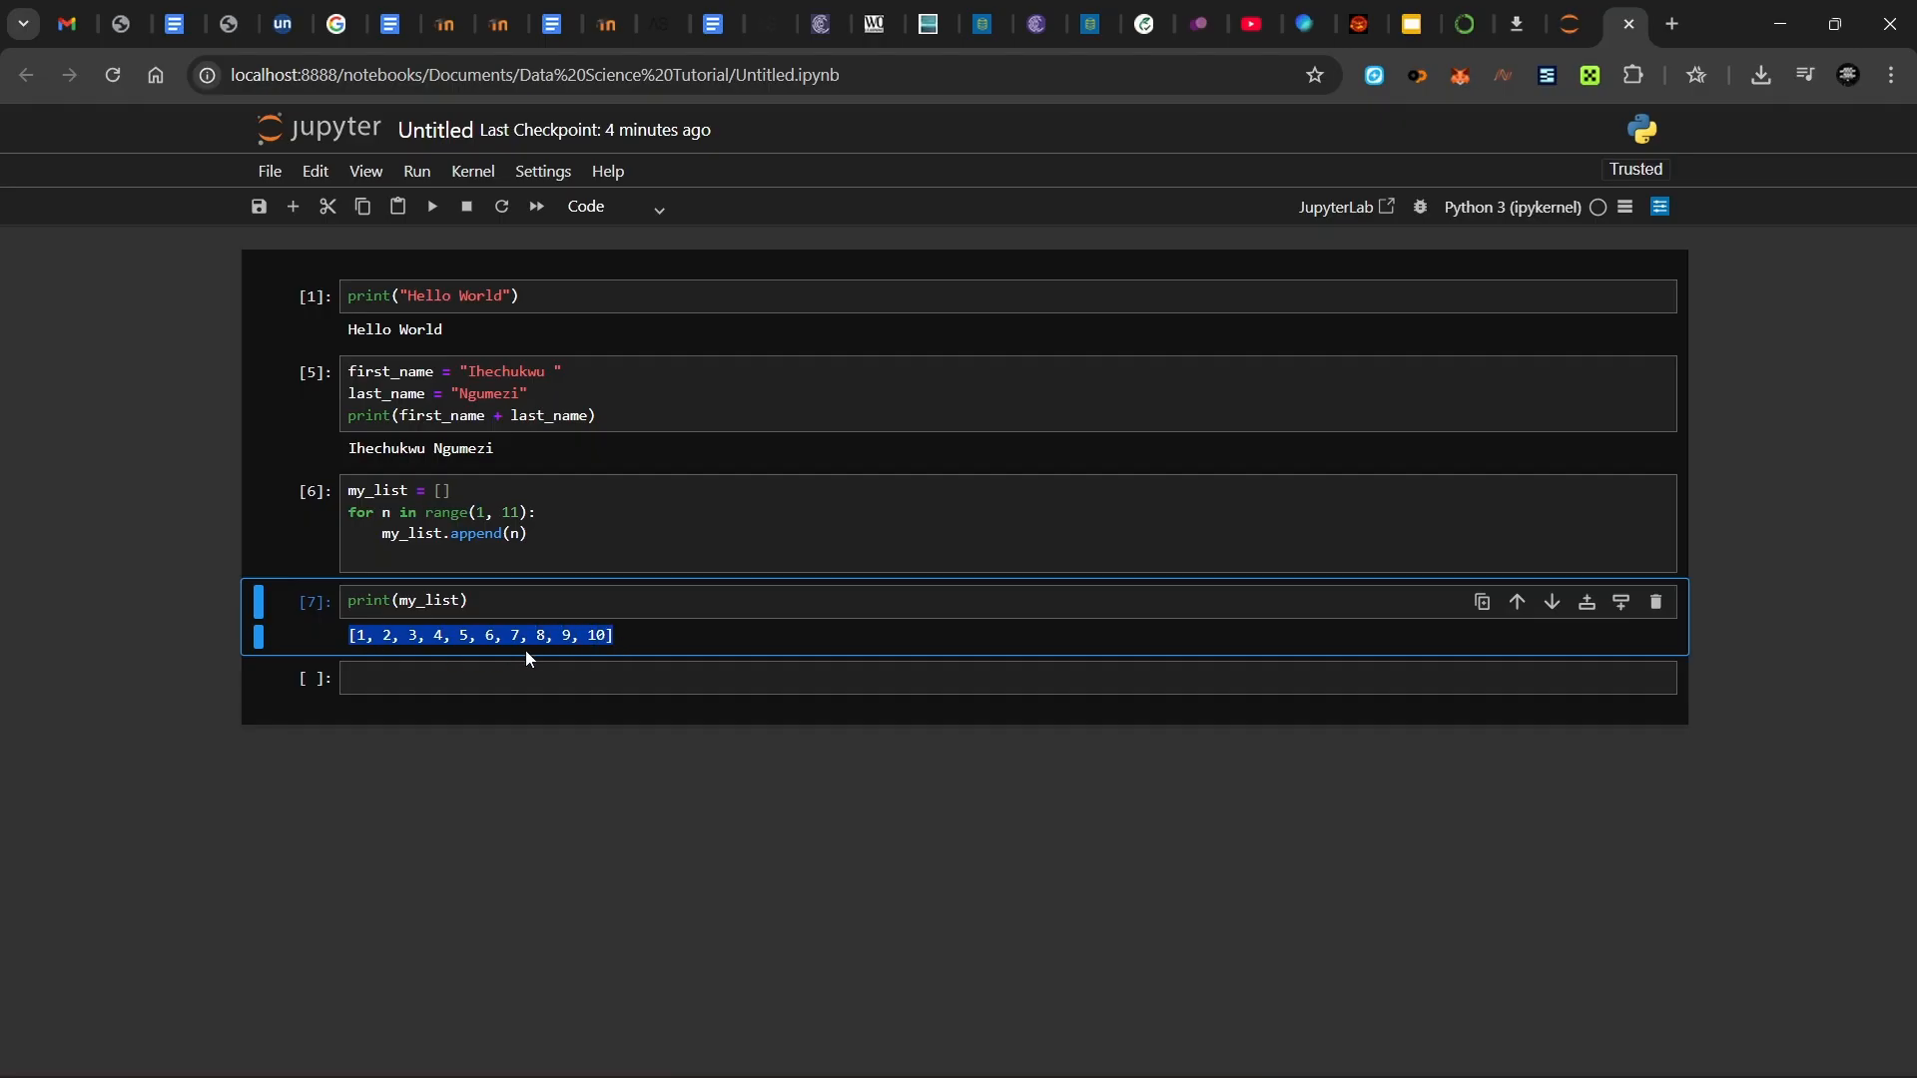
click(621, 638)
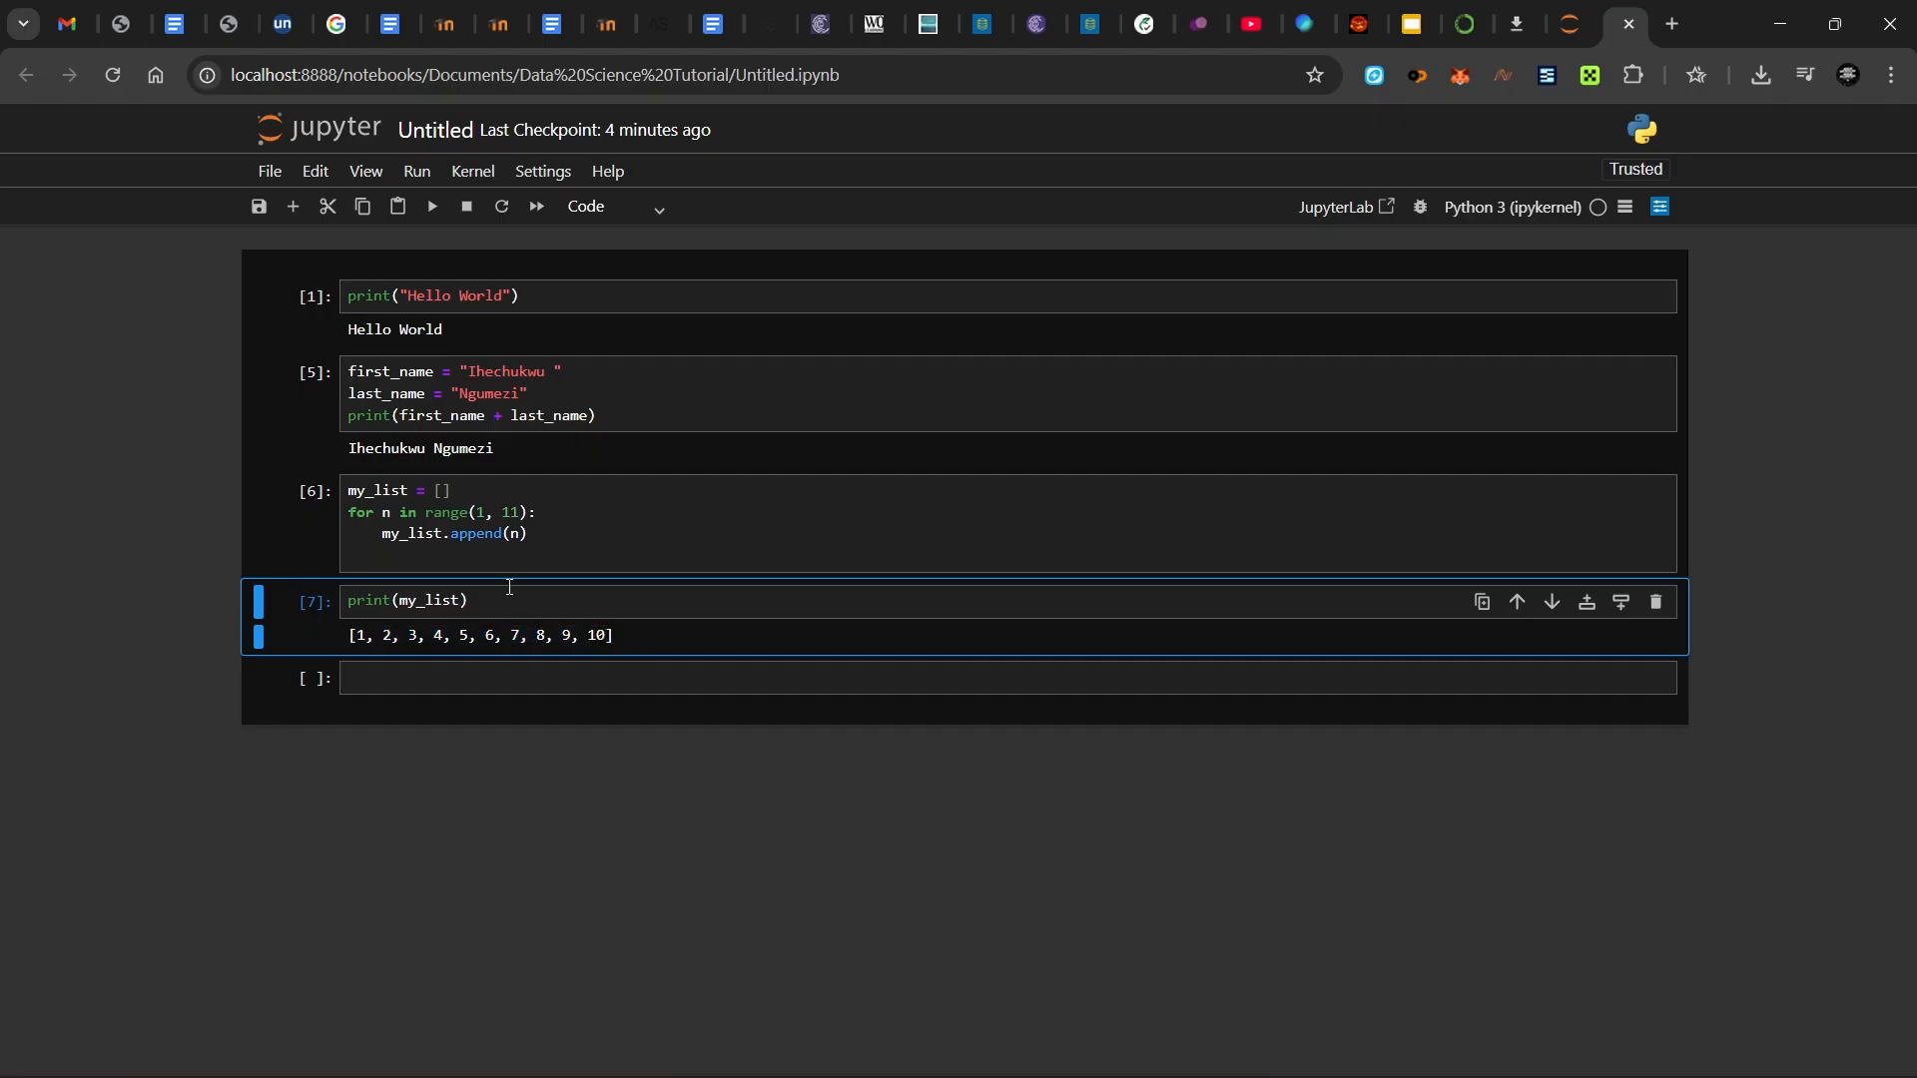